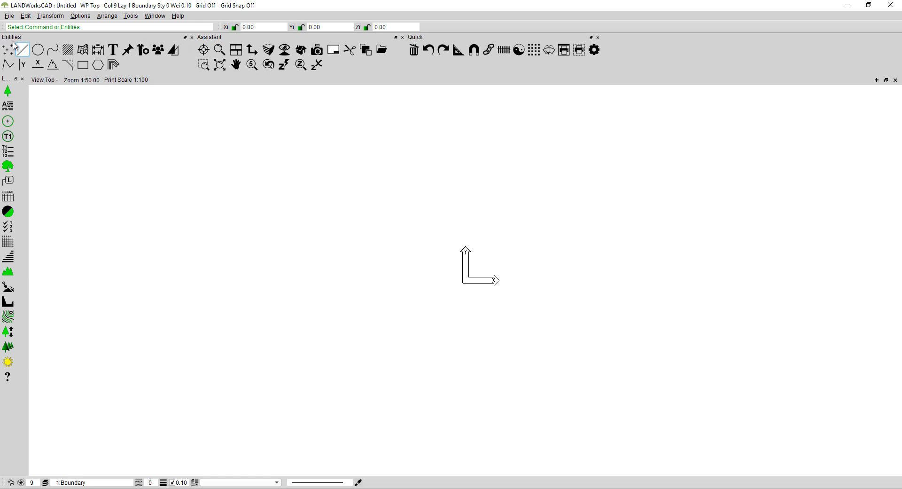
Step: Float the Entities palette, examine its point, line, circle, text and dimension tool sets, and dock it back in place
left_click_drag(15, 45, 73, 133)
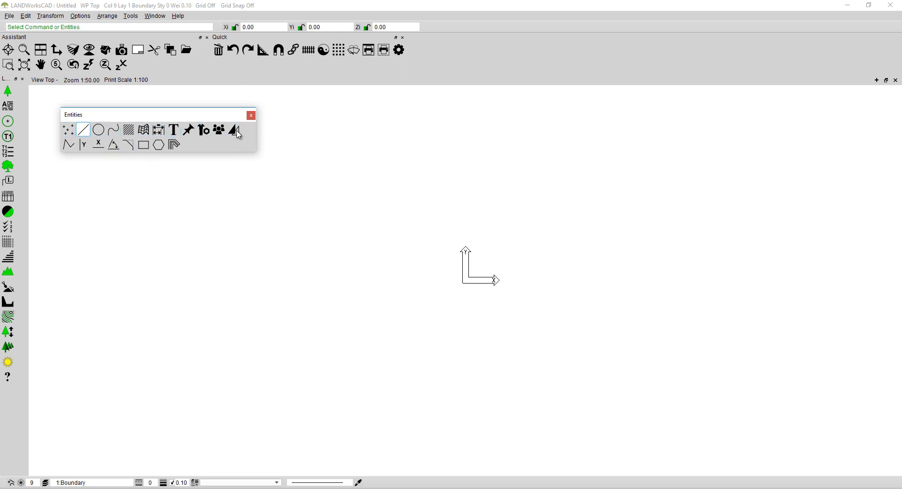
left_click(101, 135)
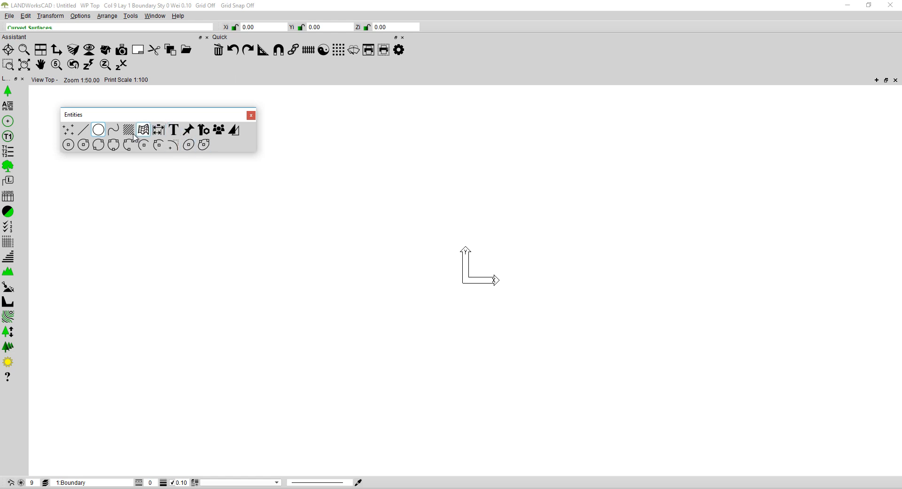
left_click(86, 136)
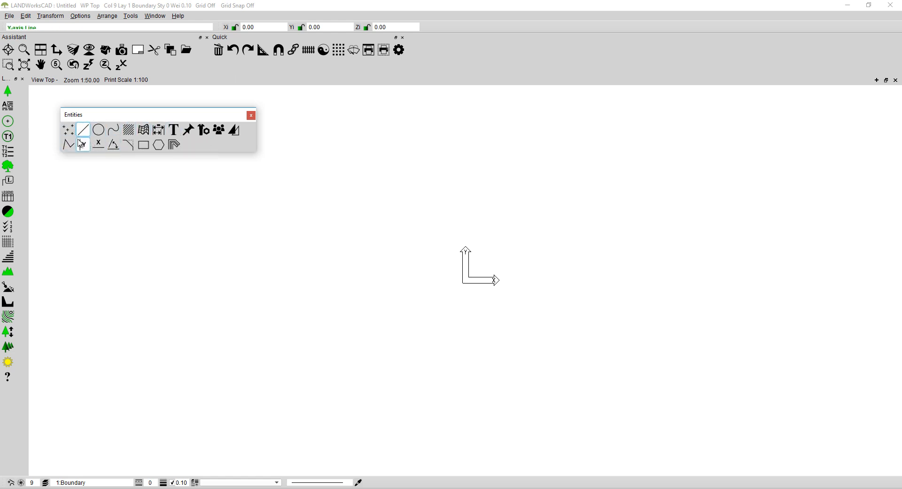
left_click(68, 130)
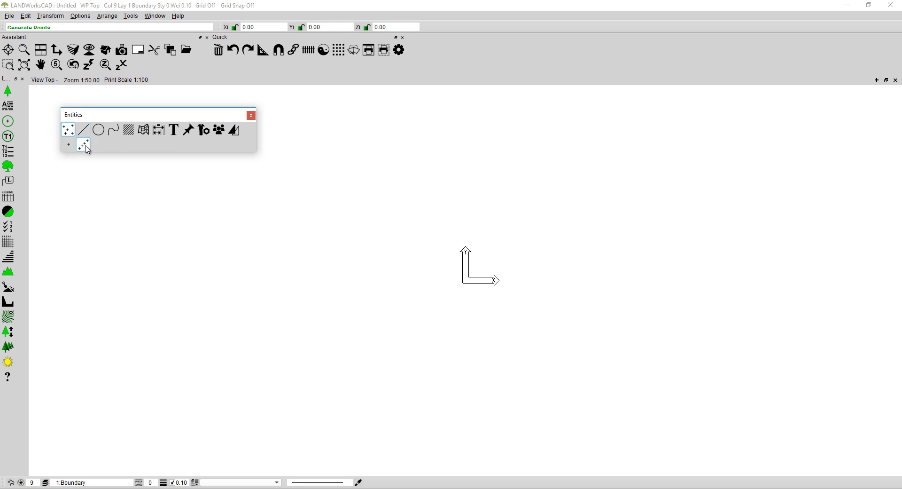
left_click(99, 129)
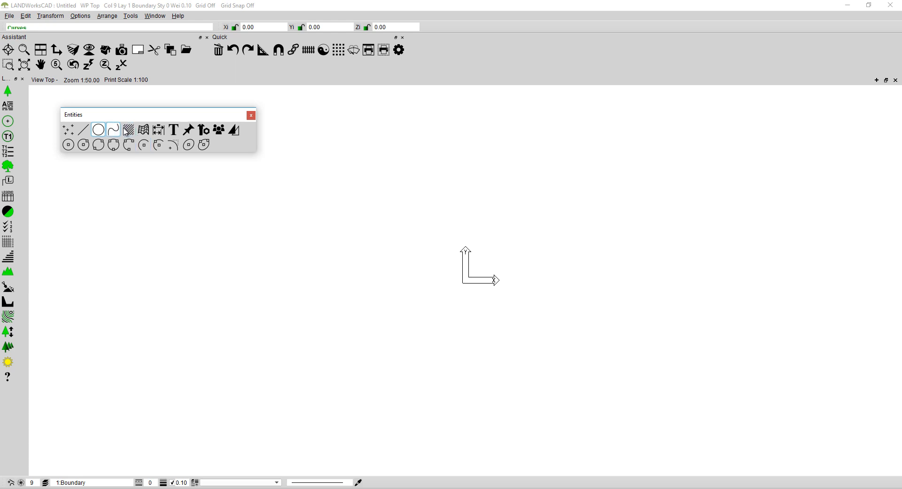
left_click(174, 129)
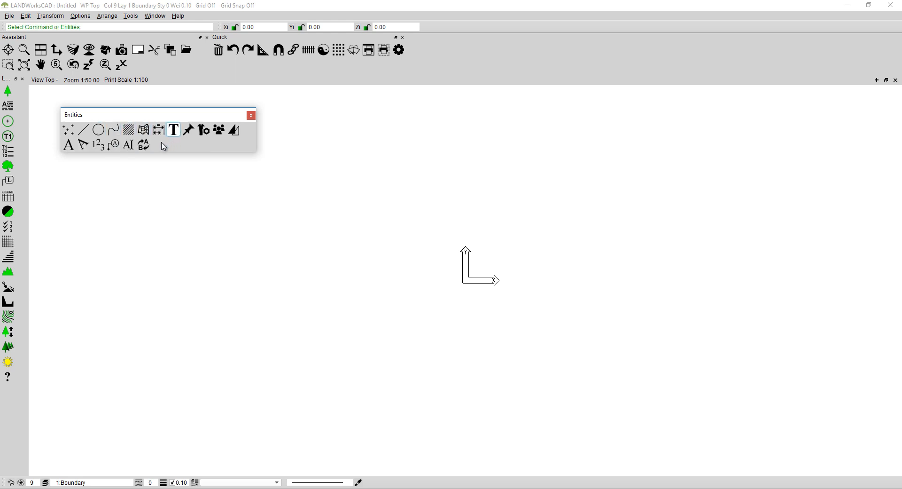
left_click(158, 129)
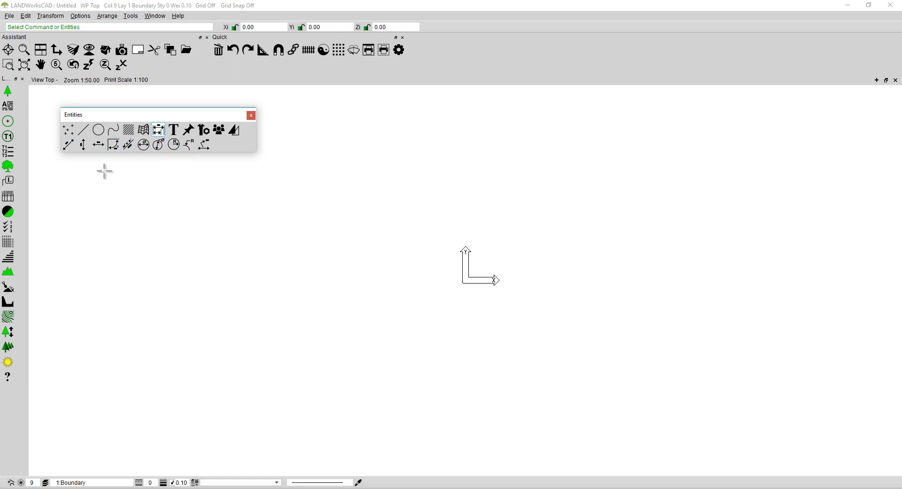
left_click(98, 134)
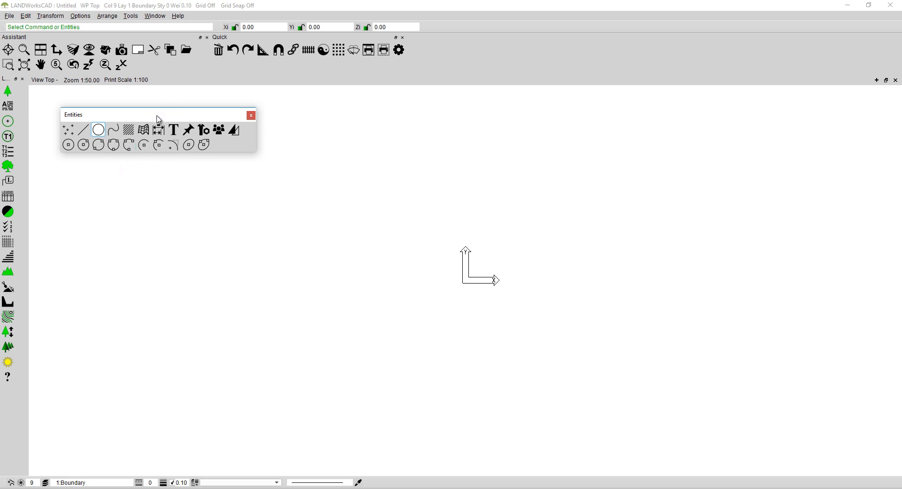
left_click_drag(156, 117, 21, 55)
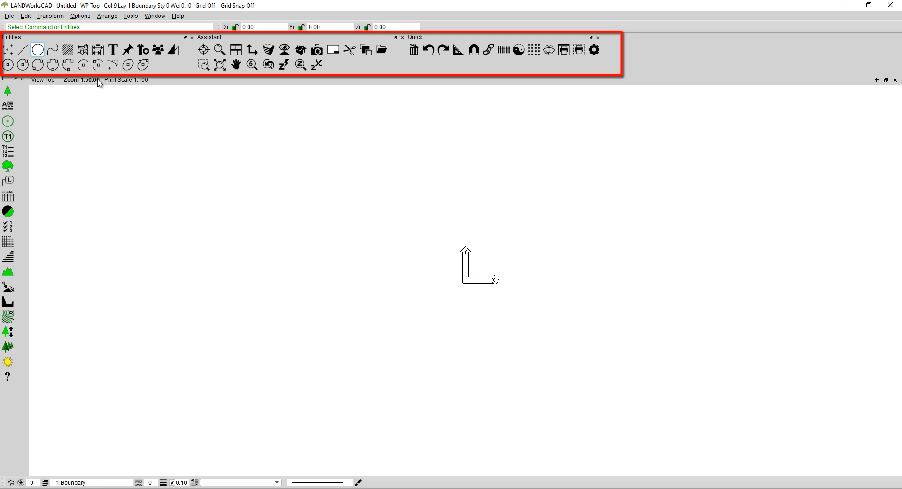
Step: Preview the concept plants in the plant database, including Feature Tree entries d and e, and leave without inserting any
left_click(8, 92)
left_click(10, 104)
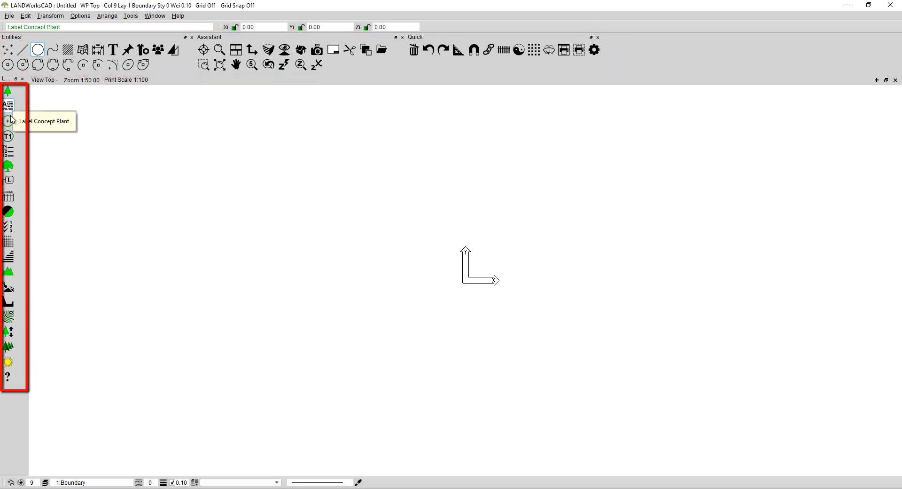
left_click(9, 152)
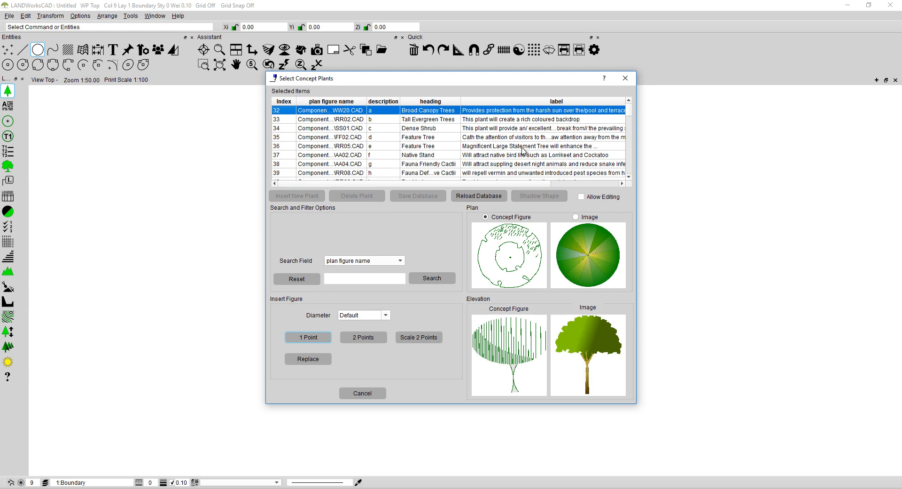
left_click(369, 138)
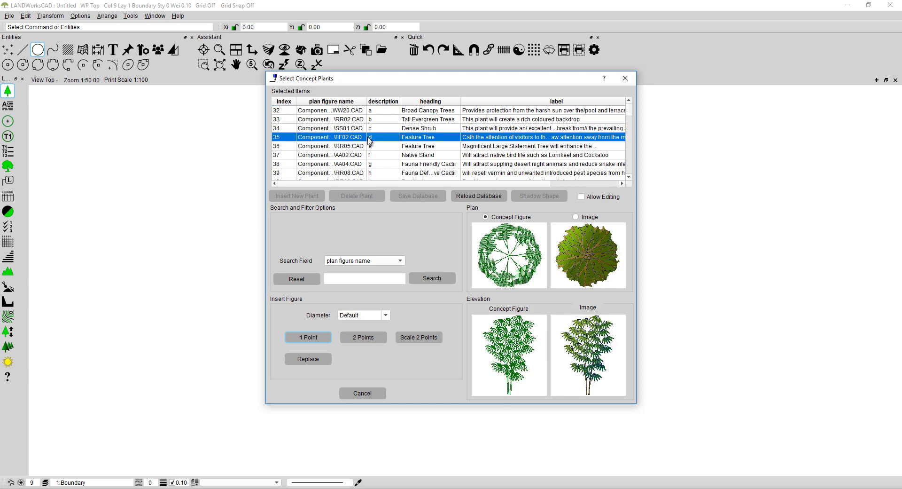
left_click(356, 148)
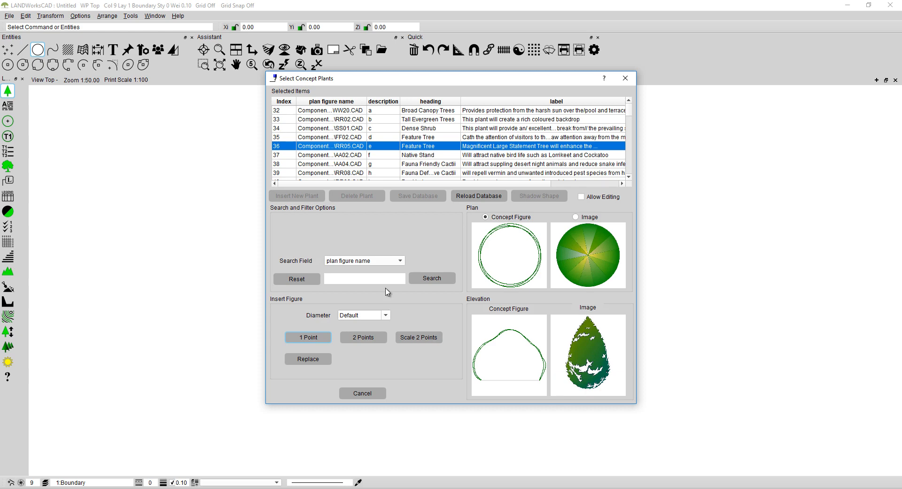
left_click(368, 394)
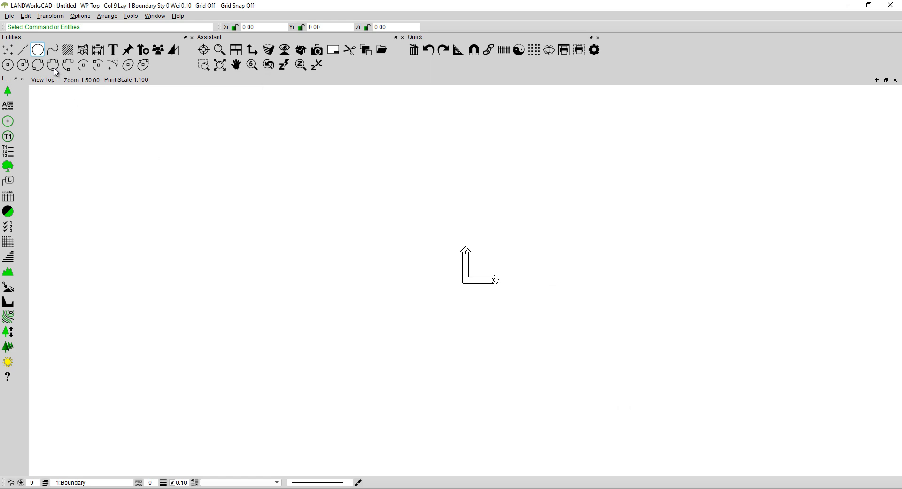
Step: Draw an open outline of connected straight lines clockwise around the origin, with a first segment about 6679 long and a stepped lower-left side
left_click(26, 53)
left_click(27, 57)
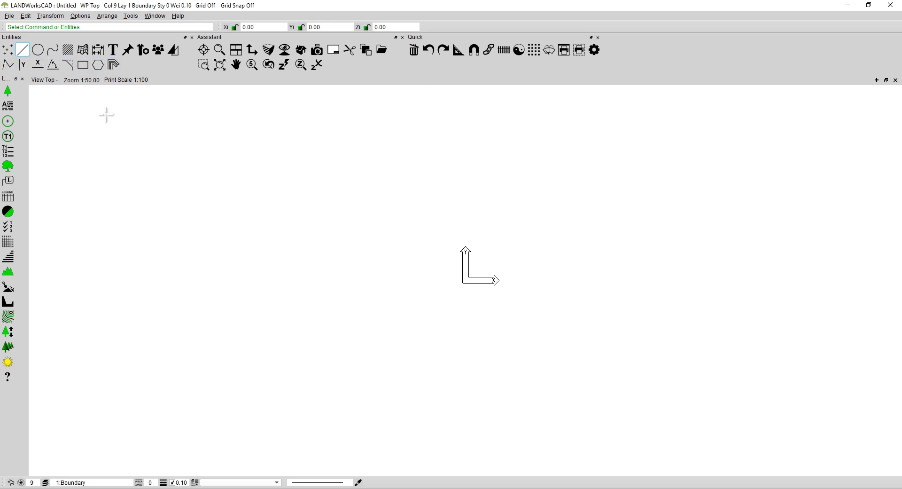
left_click(8, 65)
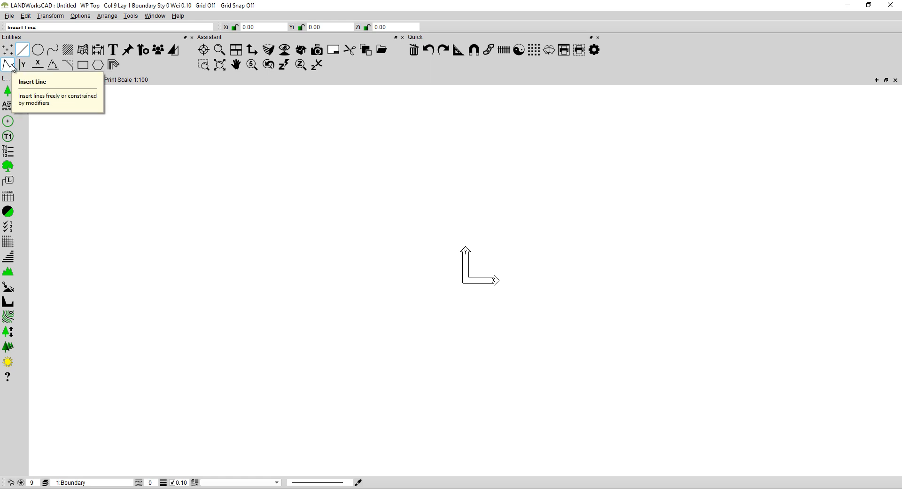
left_click(12, 66)
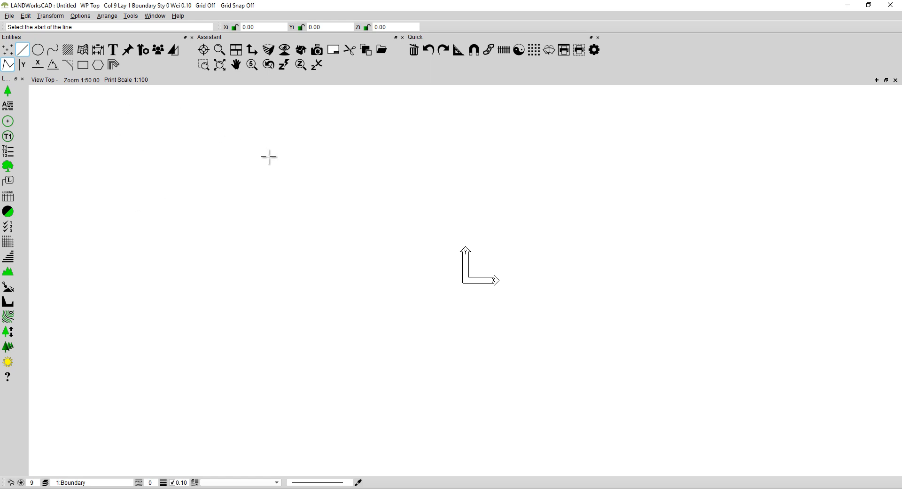
left_click(173, 164)
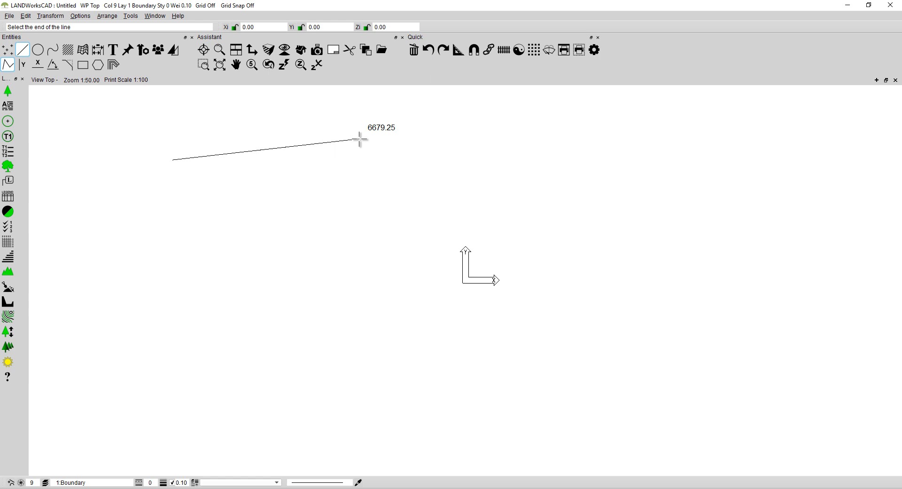
left_click(360, 139)
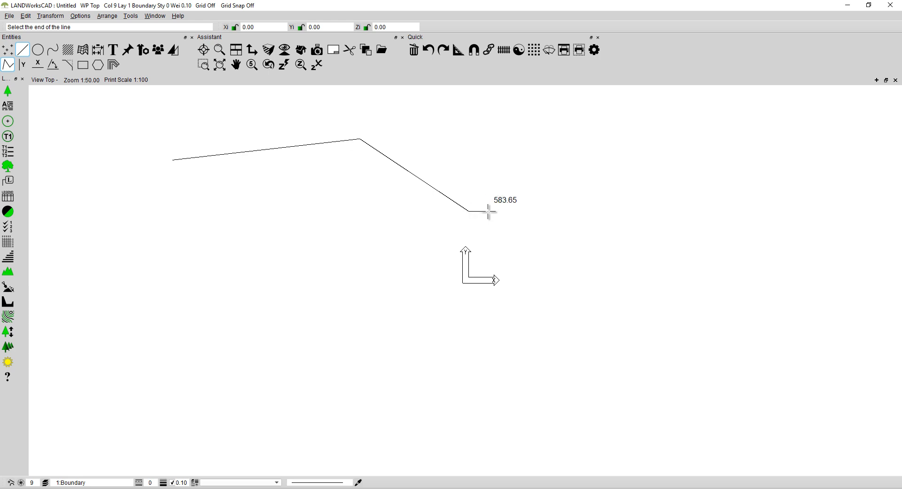
left_click(612, 155)
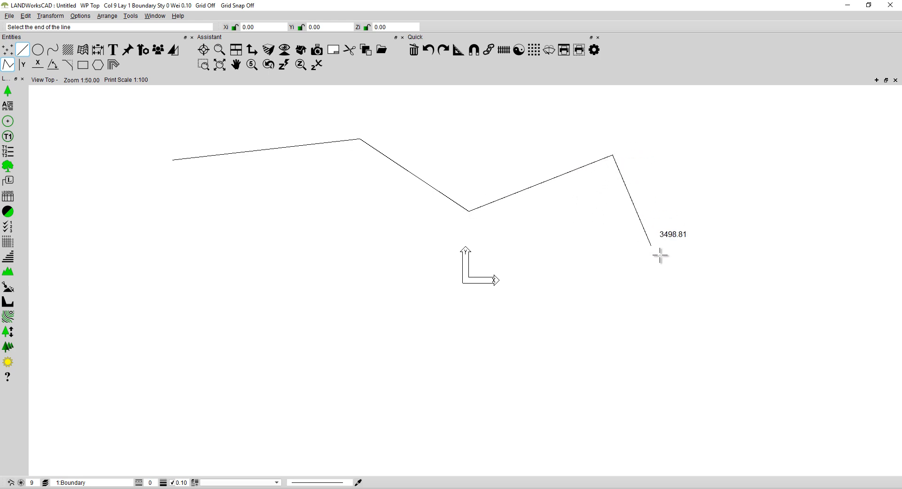
left_click(680, 381)
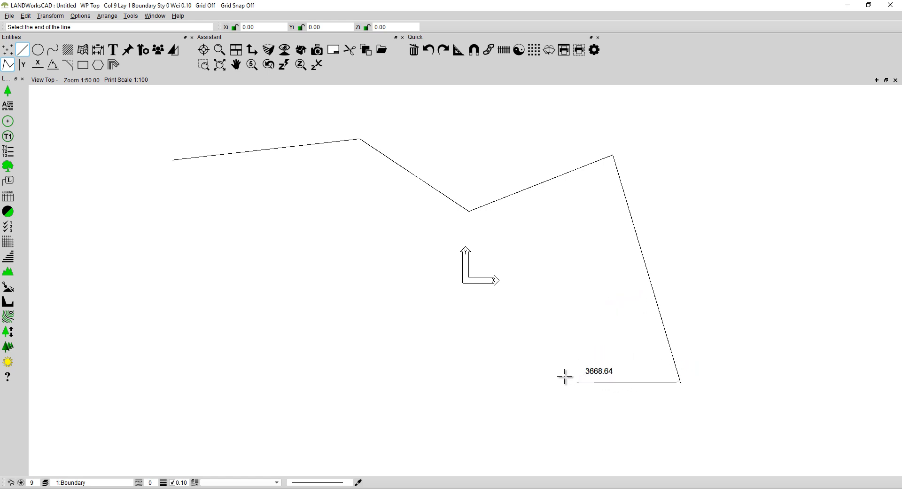
left_click(373, 387)
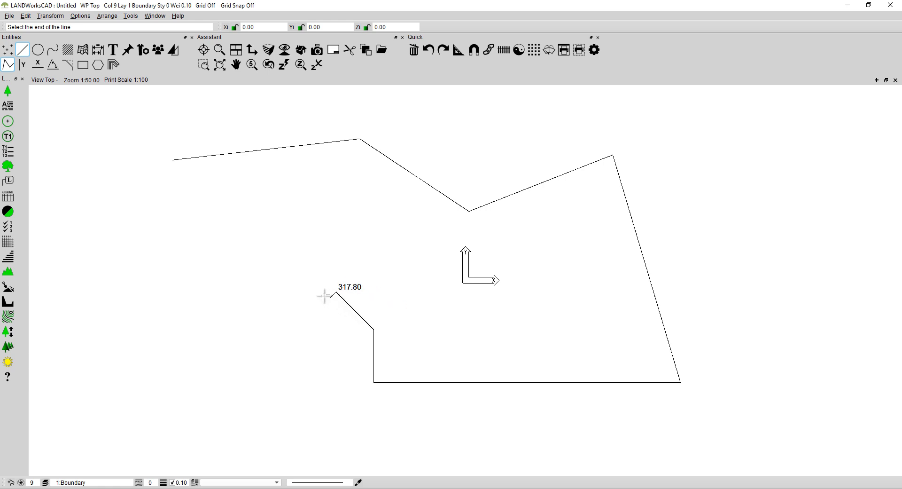
left_click(230, 280)
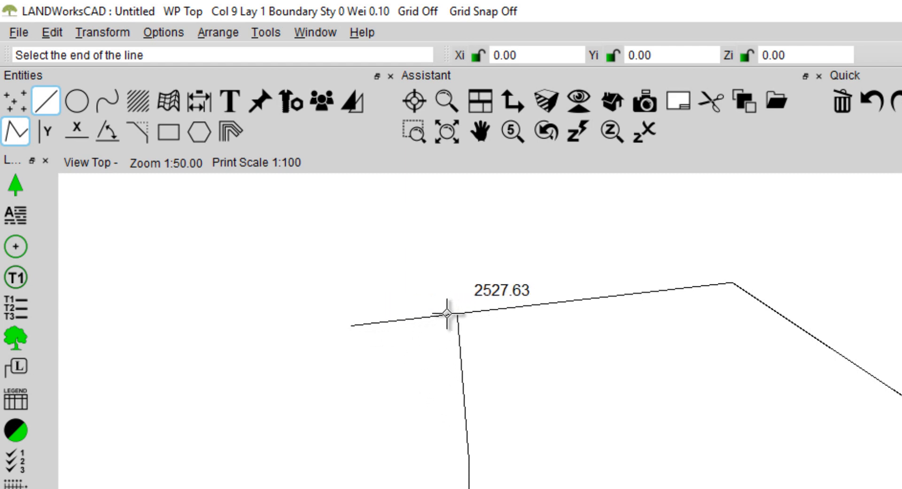
Step: Close the outline by snapping the end of the last line to the starting endpoint
left_click(388, 322)
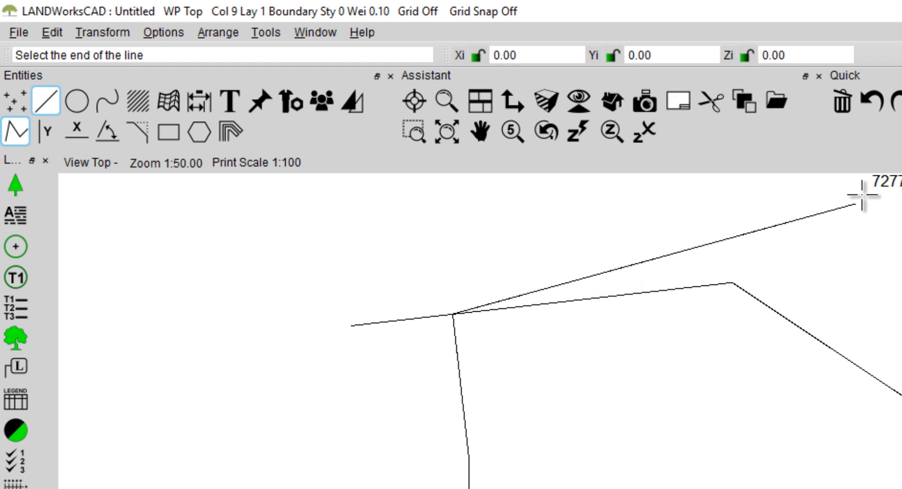
left_click(873, 103)
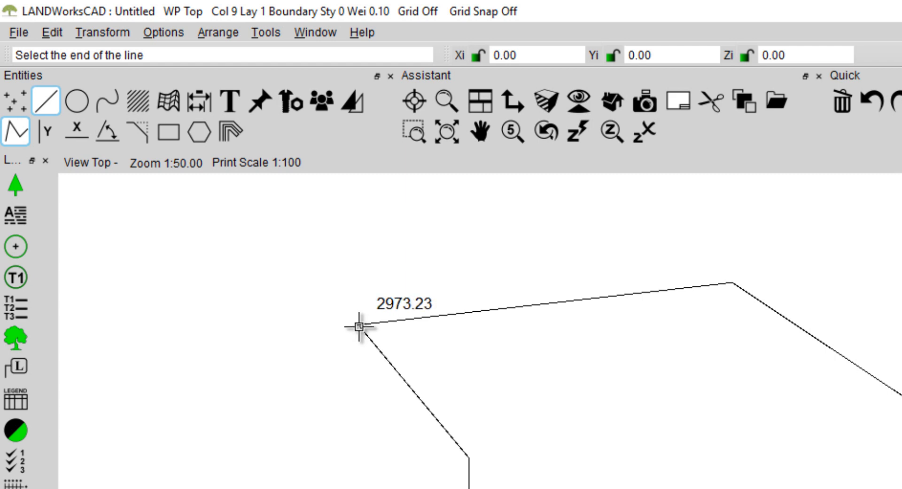
left_click(358, 325)
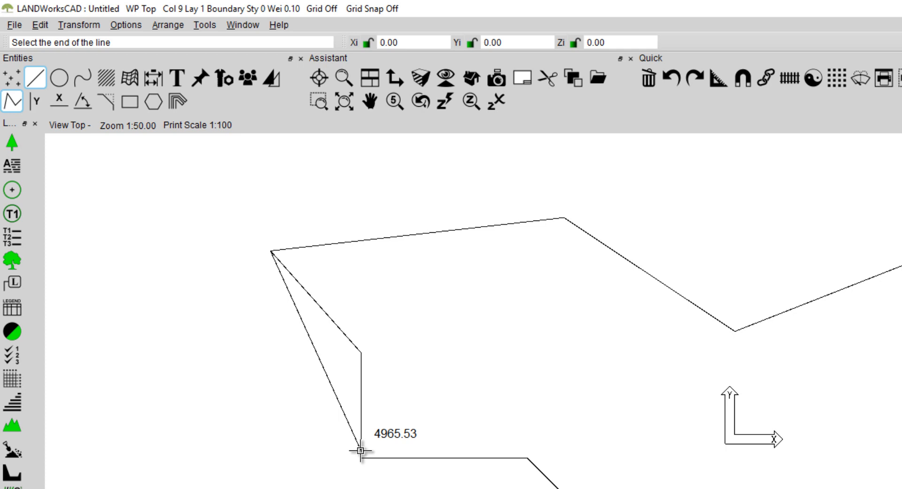
Step: Continue the line from the starting corner diagonally to the outline's lower-left corner and on through four zigzag segments outside it, ending the chain
left_click(361, 450)
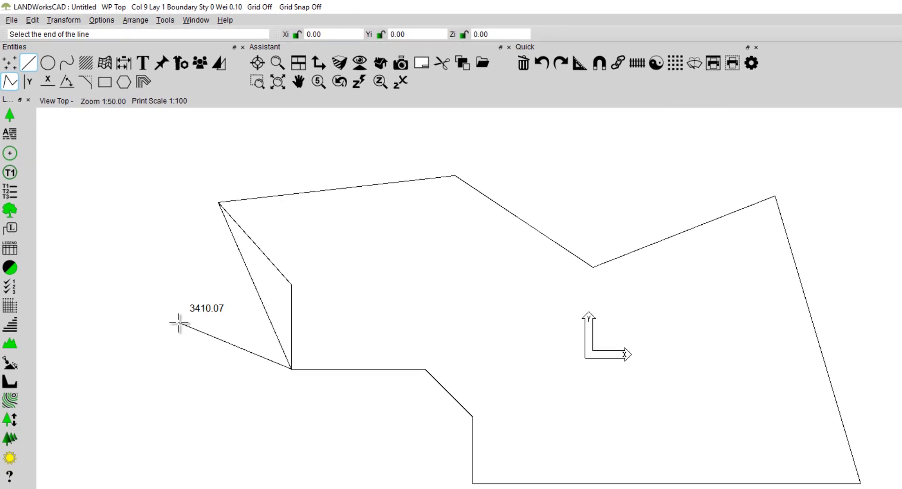
left_click(179, 324)
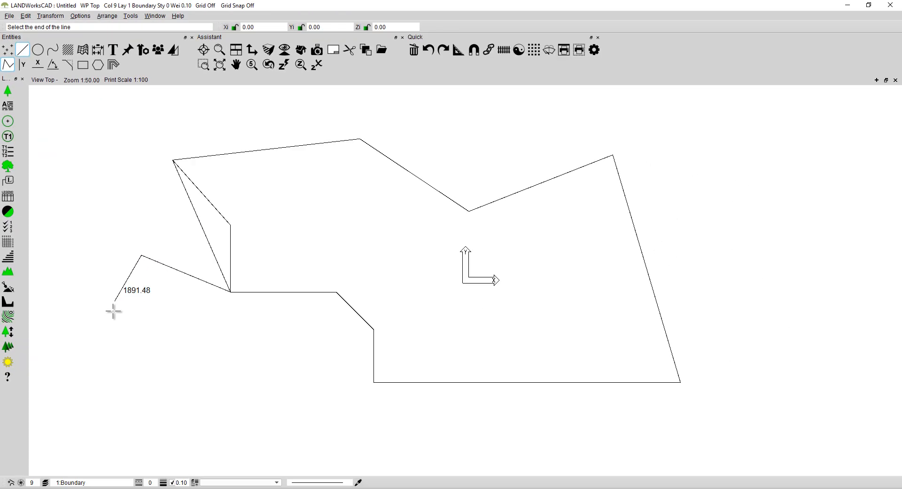
left_click(142, 404)
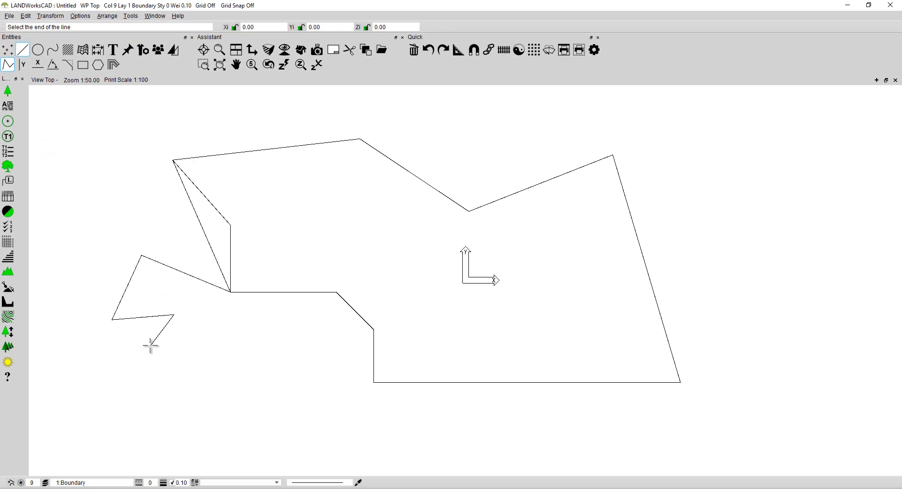
left_click(151, 345)
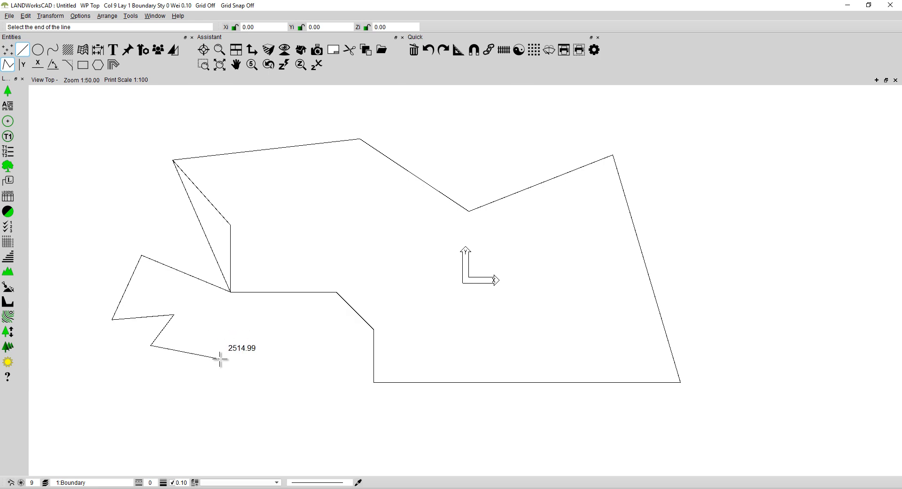
key("Escape")
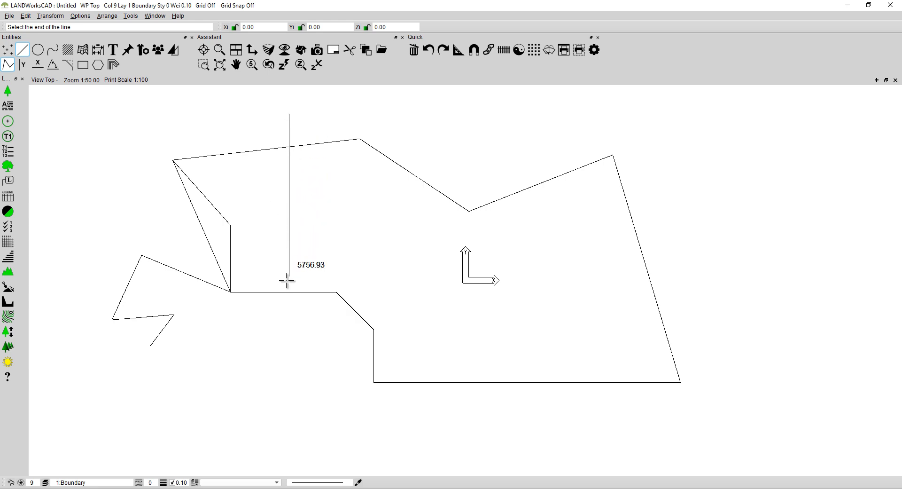
Step: Draw a separate vertical line crossing the left part of the outline and finish the Insert Line command
left_click(323, 346)
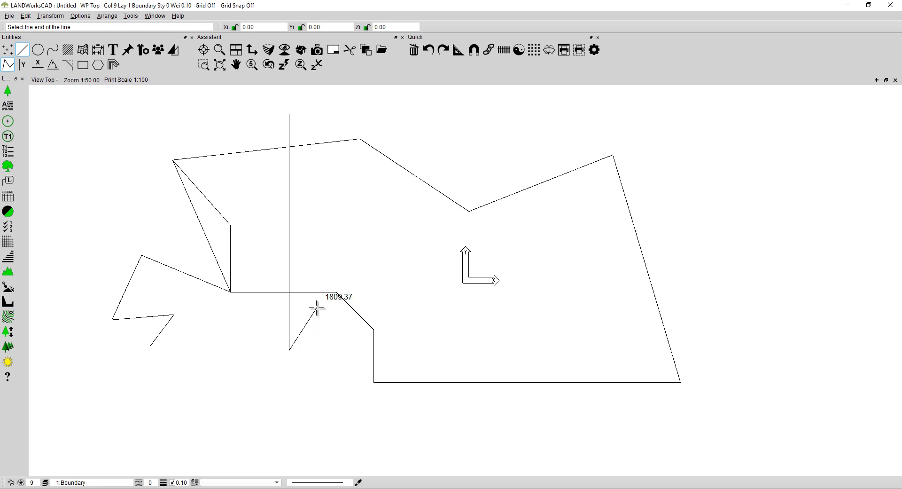
key("Escape")
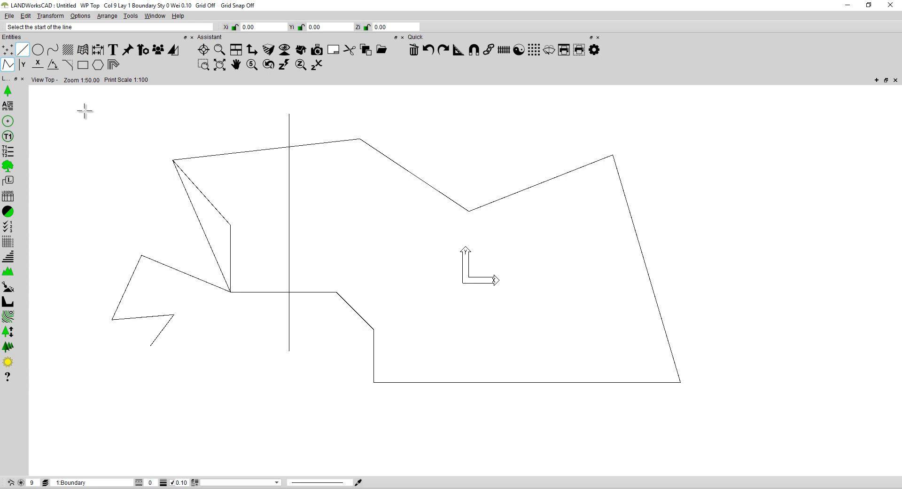
key("Escape")
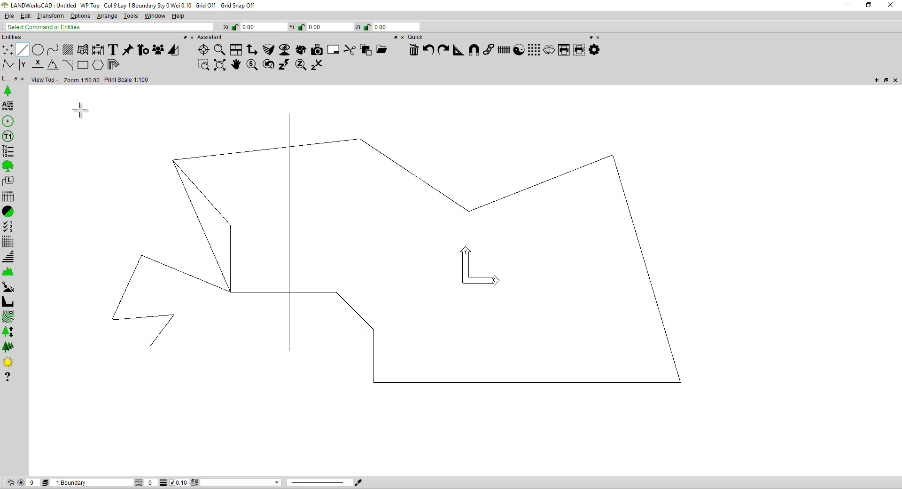
left_click(53, 64)
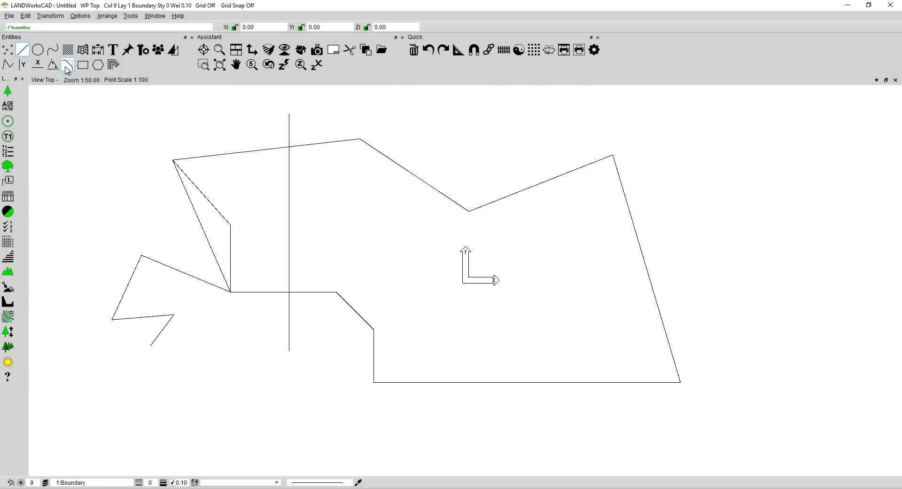
Step: Select the inner diagonal and vertical lines and the two middle zigzag segments at the outline's left, and move them to the right
key("Escape")
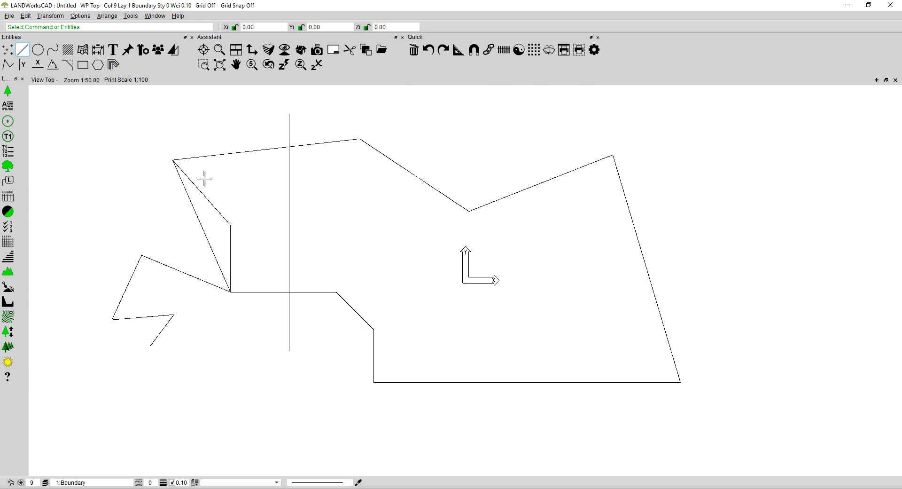
left_click(225, 219)
left_click(231, 237)
left_click(196, 209)
left_click_drag(157, 151, 243, 296)
left_click(157, 262)
left_click(141, 316)
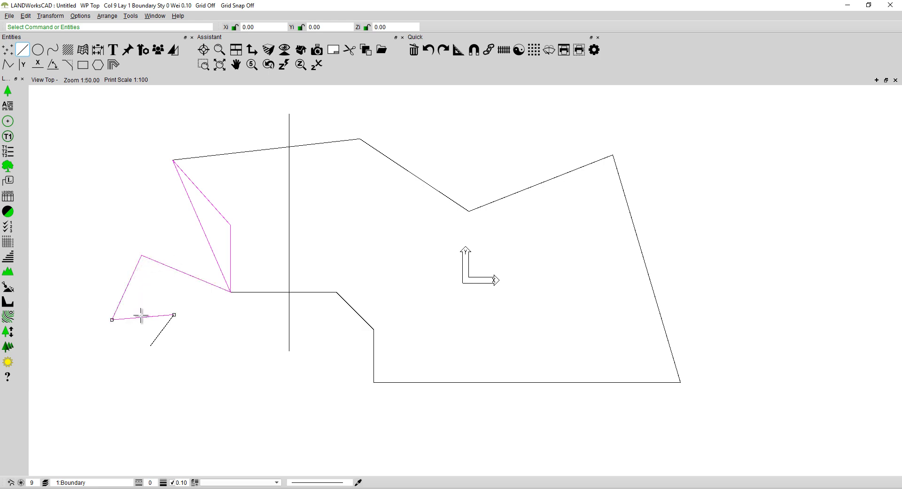
left_click(175, 269)
left_click(201, 225)
left_click_drag(205, 194, 339, 191)
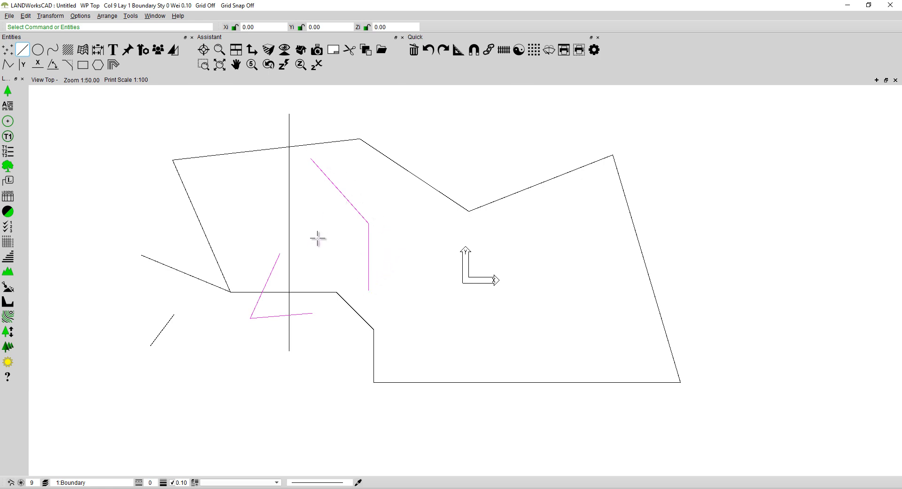
Step: Delete the moved lines, the two remaining zigzag segments and the slanted left edge of the outline
left_click(413, 49)
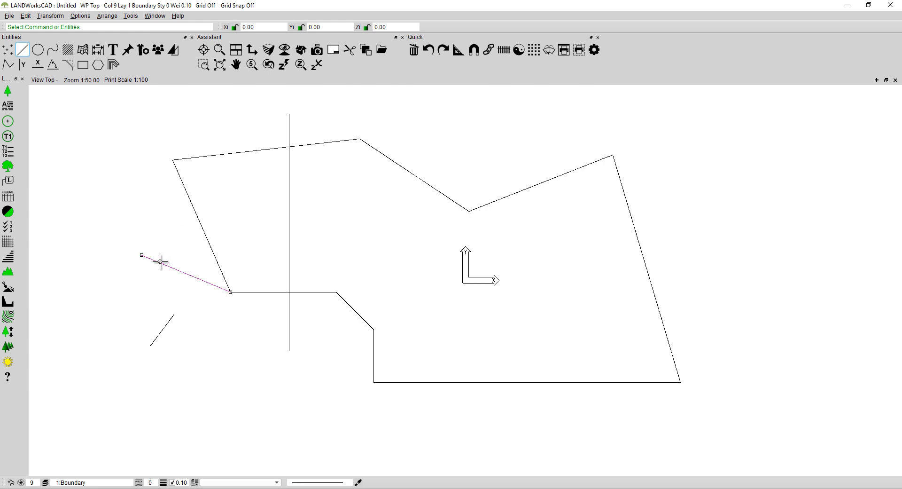
left_click(412, 50)
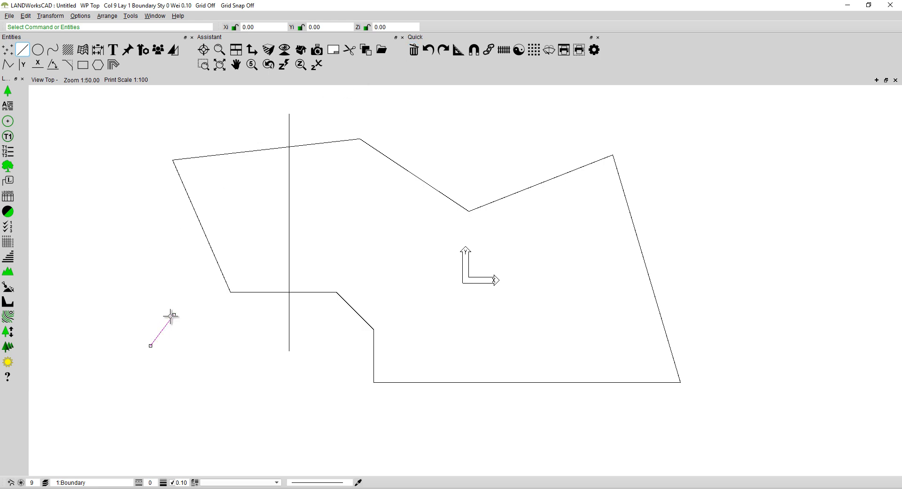
left_click(414, 51)
left_click(186, 189)
key("Delete")
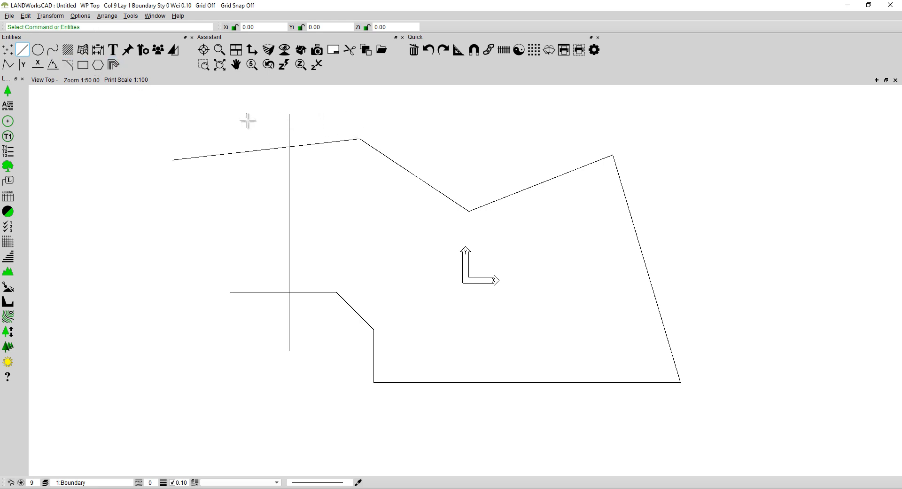
Step: Quick-trim the overhanging ends at both crossings of the long vertical line, plus the two edges forming the upper notch
left_click(312, 121)
left_click_drag(288, 122, 271, 159)
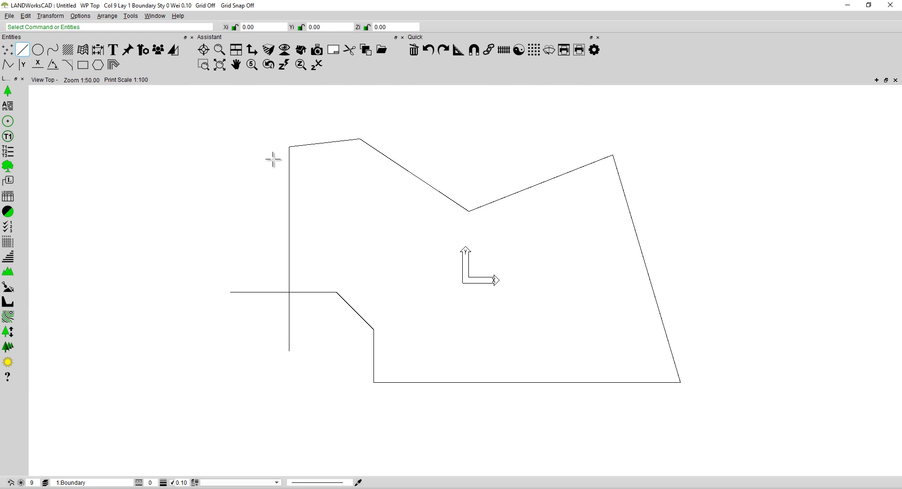
mouse_move(259, 267)
left_mouse_down()
mouse_move(253, 305)
mouse_move(275, 324)
mouse_move(296, 324)
left_mouse_up()
left_click_drag(436, 139, 401, 181)
left_click_drag(476, 179, 501, 218)
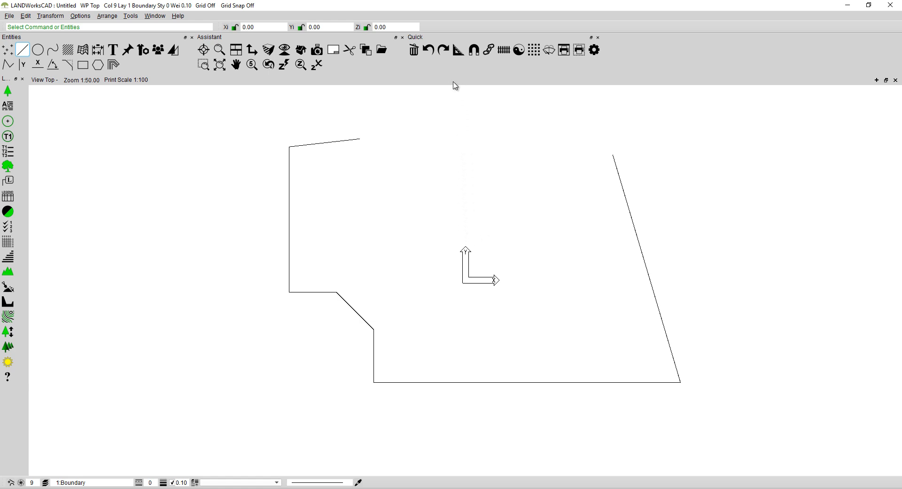
Step: Undo the trims, deletions and move until all the originally drawn lines are restored
left_click(426, 52)
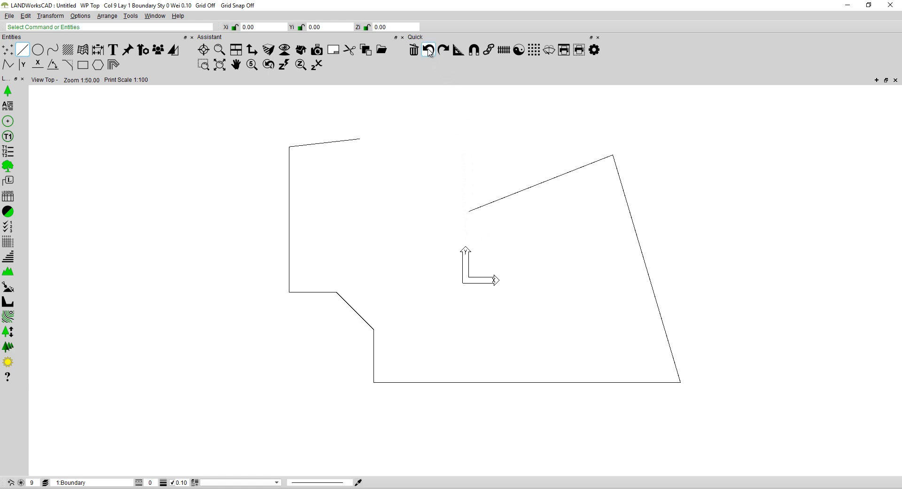
left_click(429, 52)
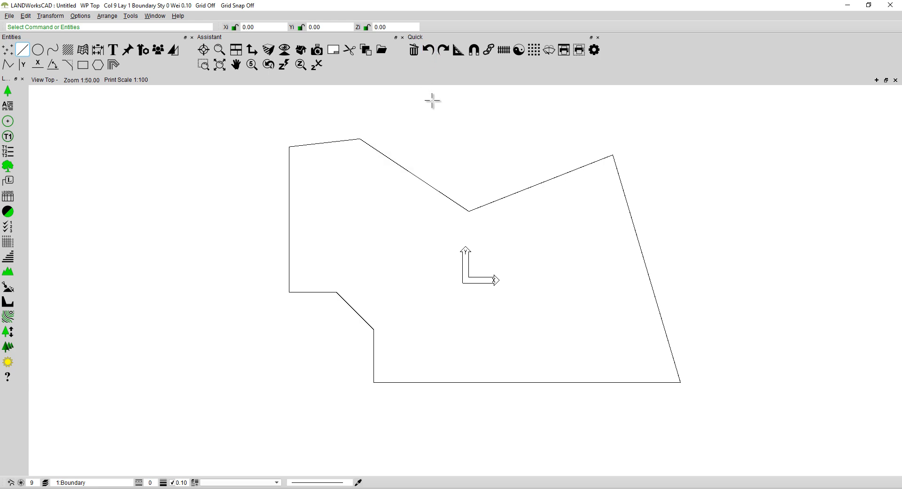
key("ctrl+z")
key("ctrl+z")
key("ctrl+z")
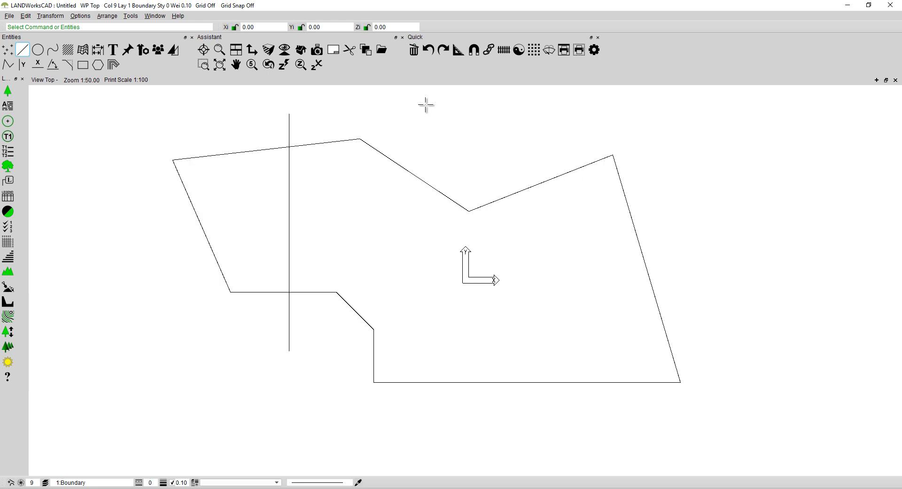
key("ctrl+z")
key("ctrl+z")
key("ctrl+z")
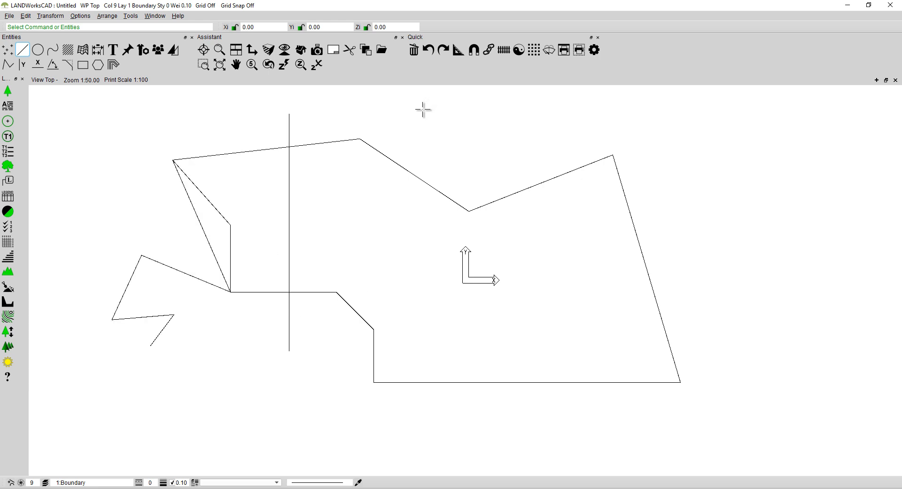
Step: Undo the drawing of all lines, back to an empty drawing
key("ctrl+z")
key("ctrl+z")
key("ctrl+z")
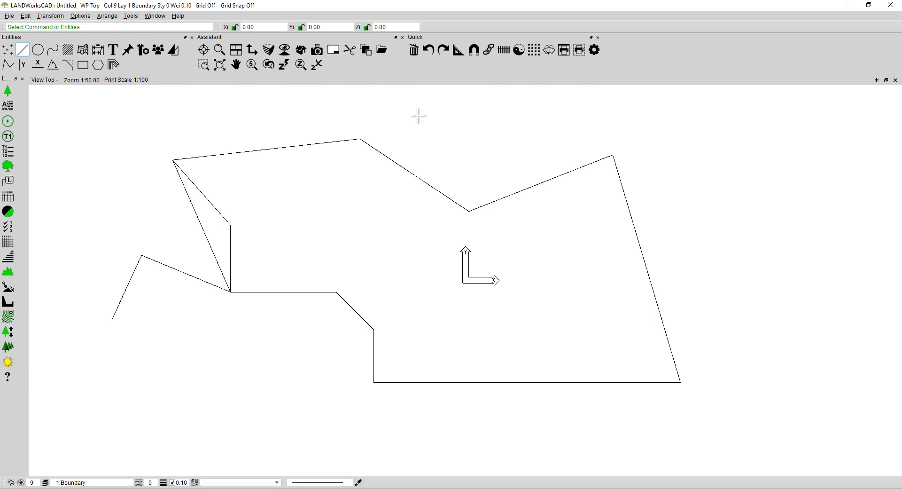
key("ctrl+z")
key("ctrl+z")
key("ctrl+z")
key("ctrl+z")
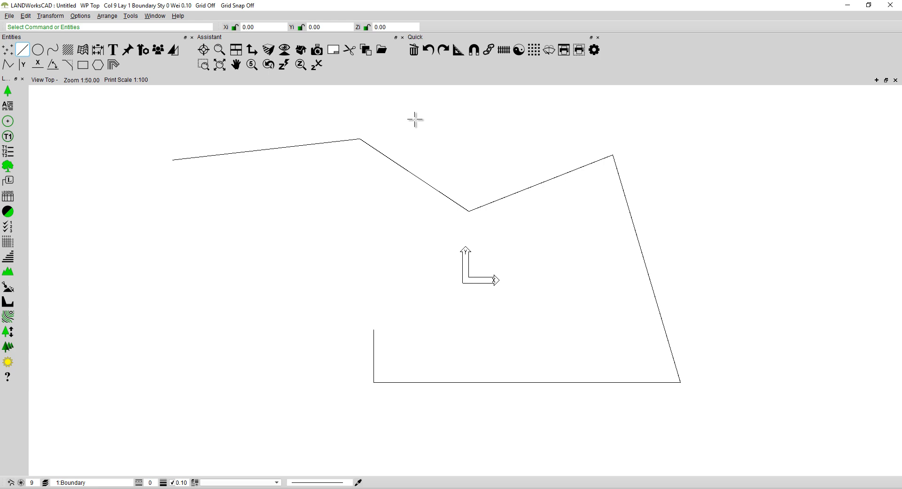
key("ctrl+z")
key("ctrl+z")
key("ctrl+z")
key("ctrl+z")
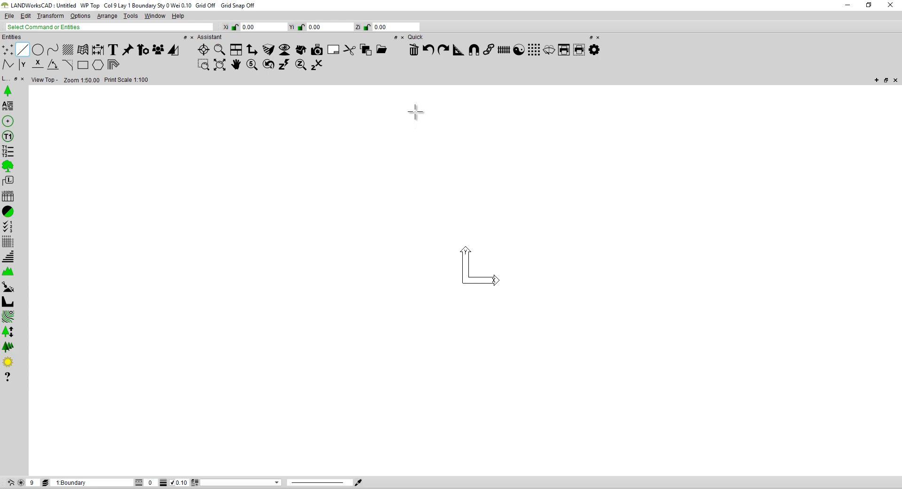
Step: Redo the outline lines from the upper edge around to the short vertical line on the left
left_click(443, 51)
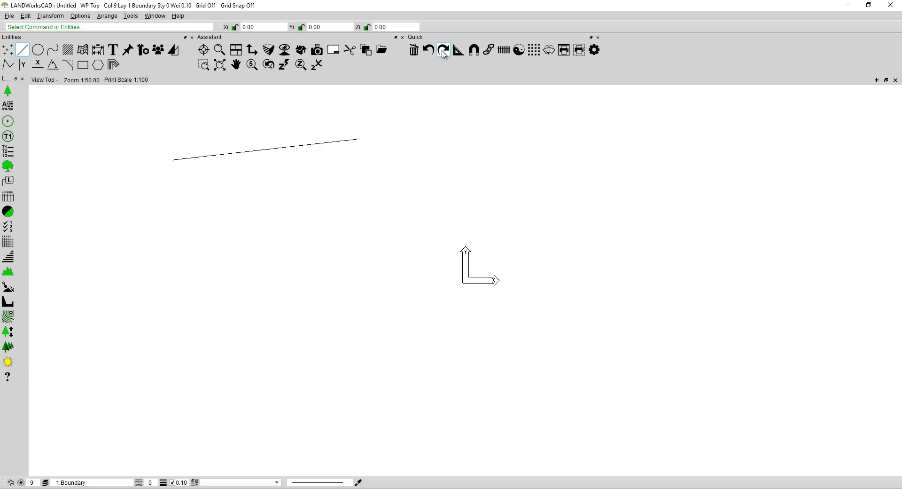
left_click(445, 51)
key("ctrl+y")
key("ctrl+y")
key("ctrl+y")
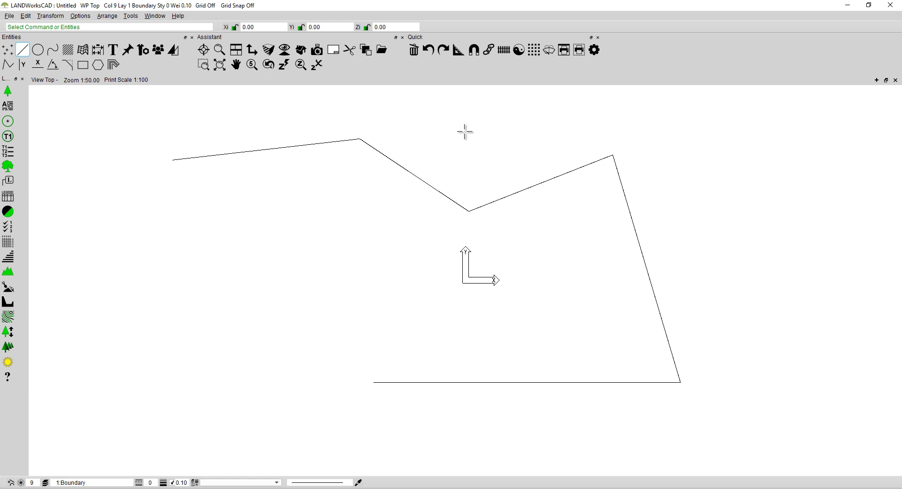
key("ctrl+y")
key("ctrl+y")
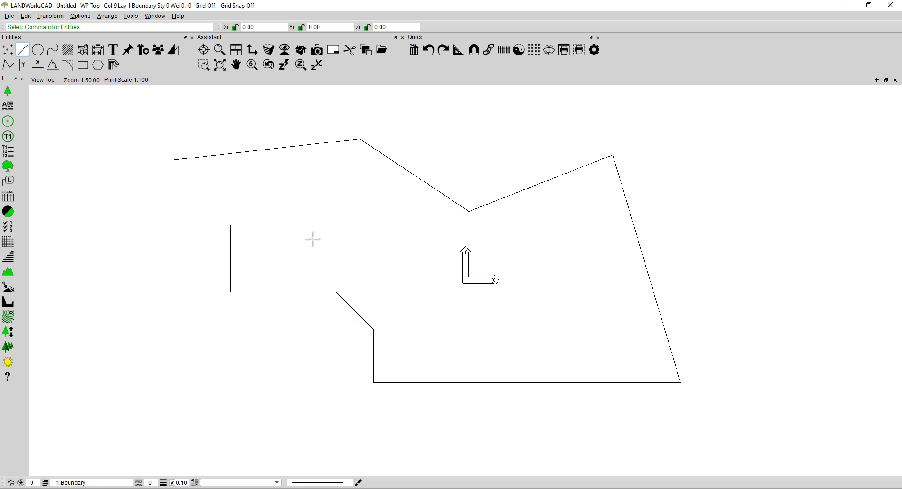
Step: Use Trim on the short left vertical line to extend its upper end beyond the outline's top edge
right_click(230, 230)
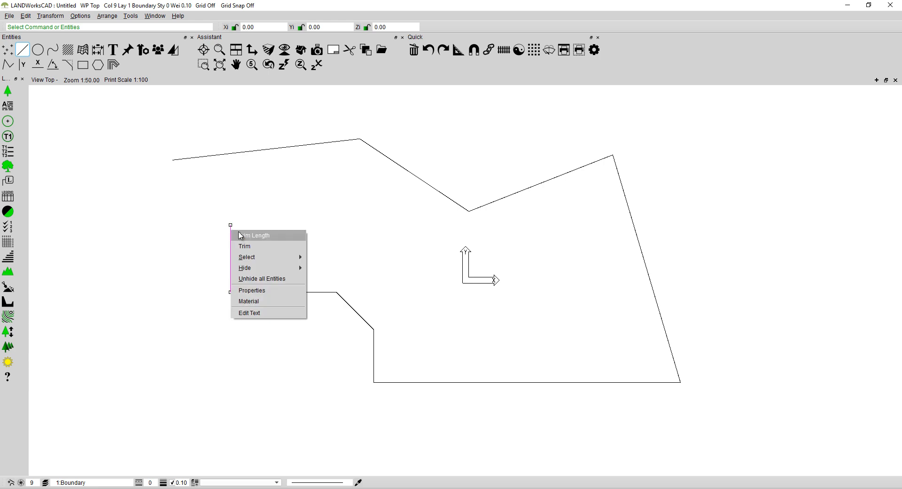
left_click(246, 249)
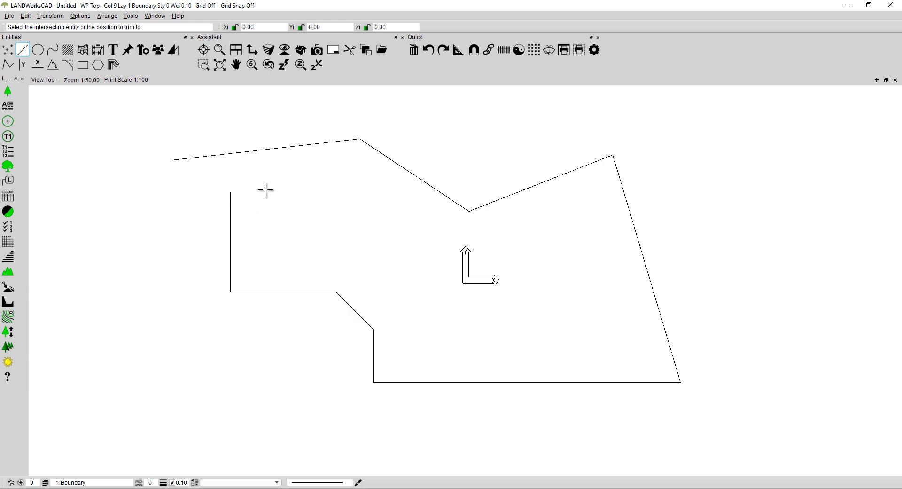
left_click(269, 147)
left_click(261, 124)
left_click(255, 121)
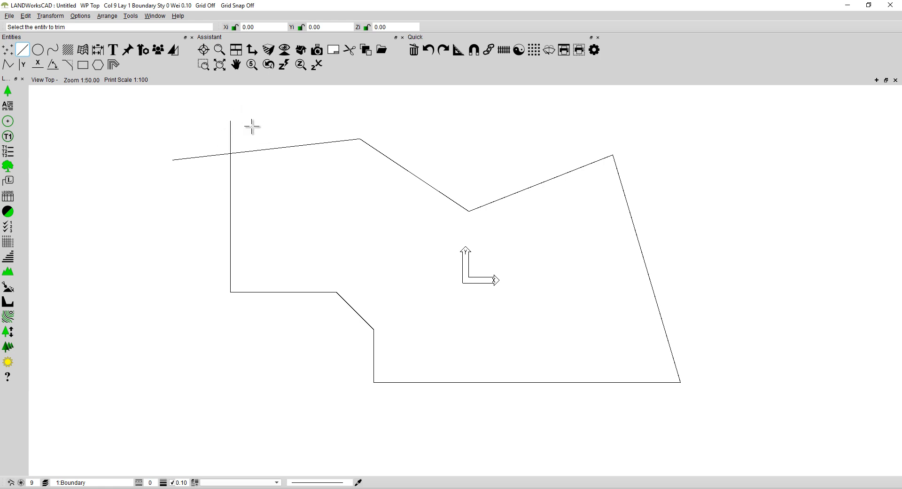
Step: Shorten the left vertical line to below the top edge, and extend it to meet that edge exactly
left_click(230, 132)
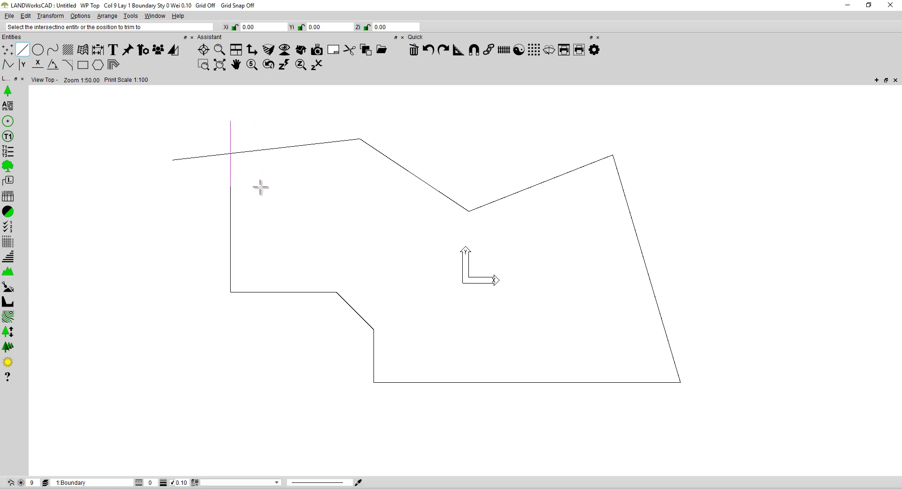
left_click(263, 204)
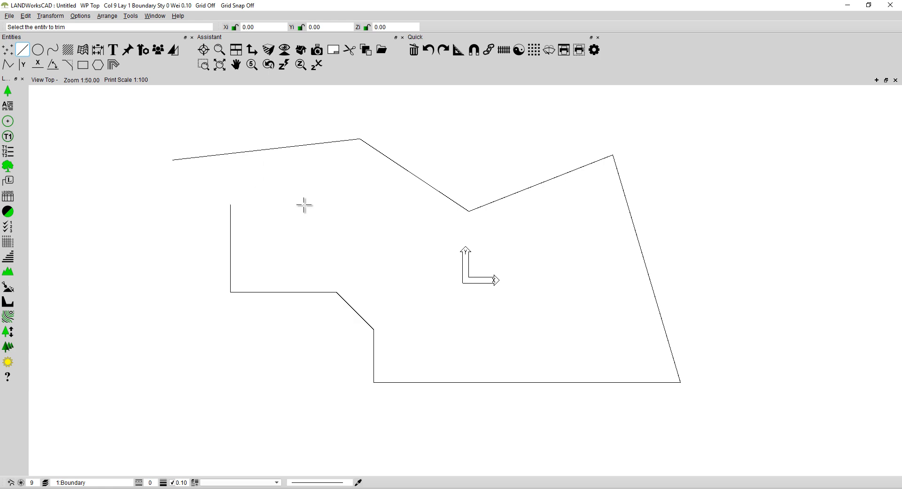
left_click(231, 212)
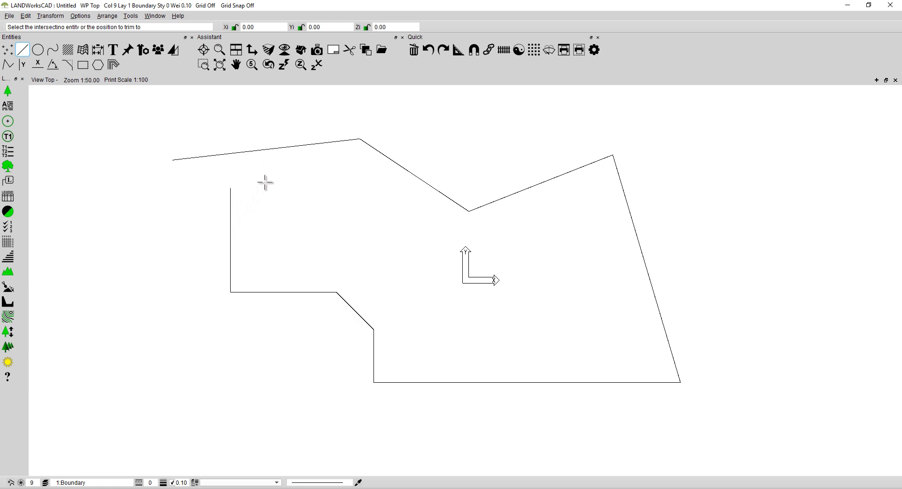
left_click(280, 147)
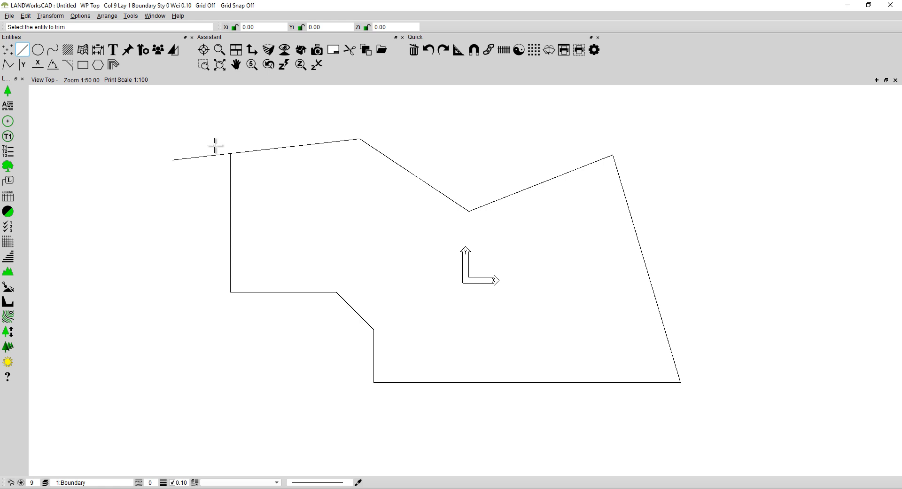
Step: Extend the left vertical line's lower end to the bottom edge's level and trim it back to the short horizontal edge
left_click(230, 277)
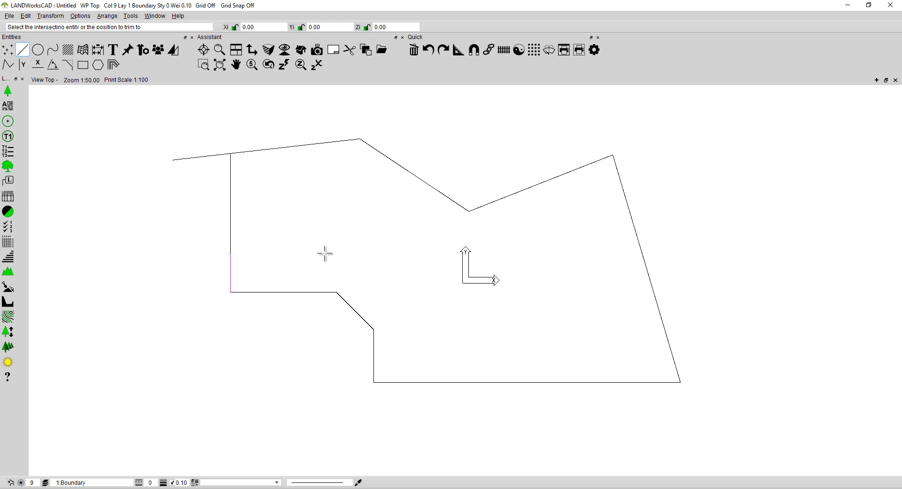
left_click(411, 382)
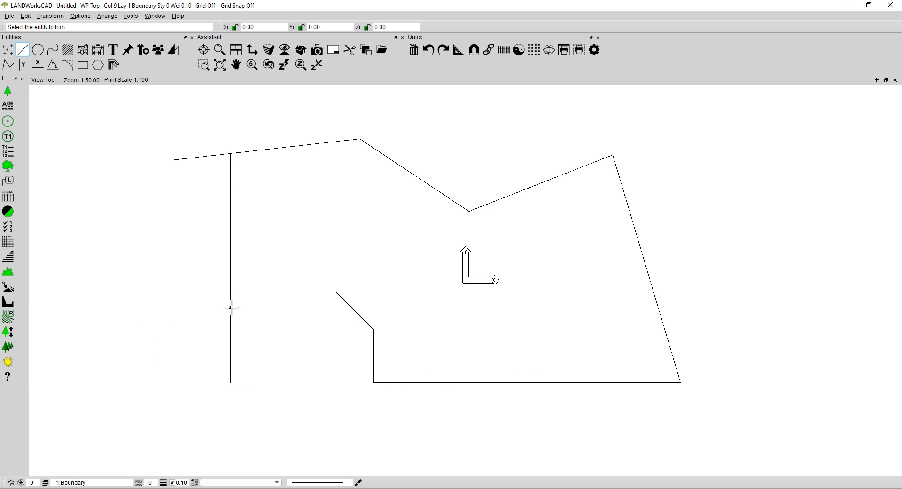
left_click(230, 366)
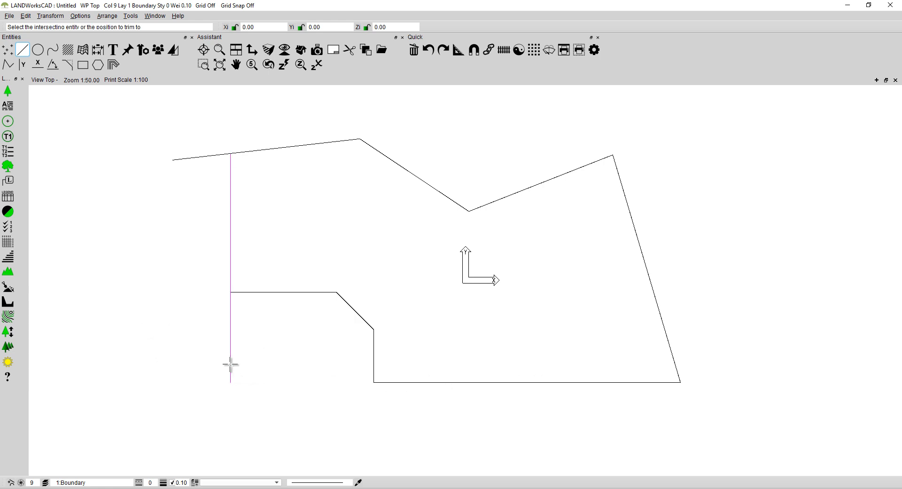
left_click(257, 293)
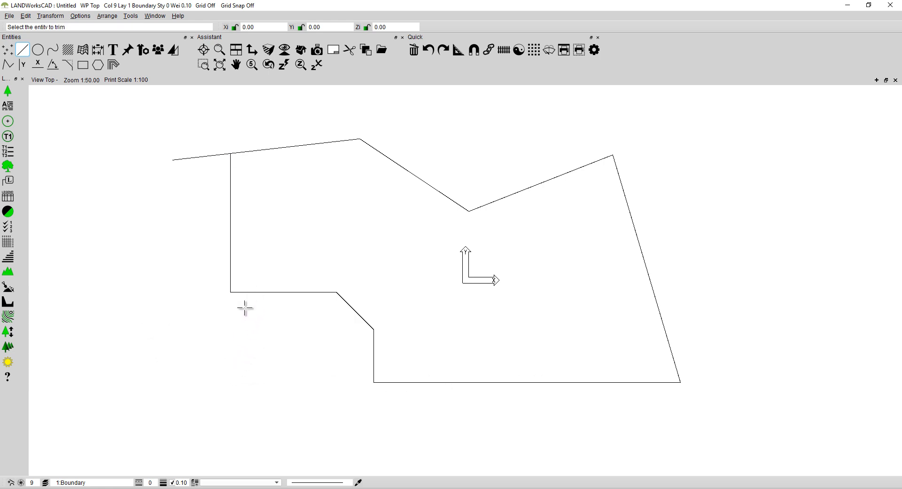
Step: Trim the top edge's overhang back to the left vertical line and finish the Trim command
left_click(202, 156)
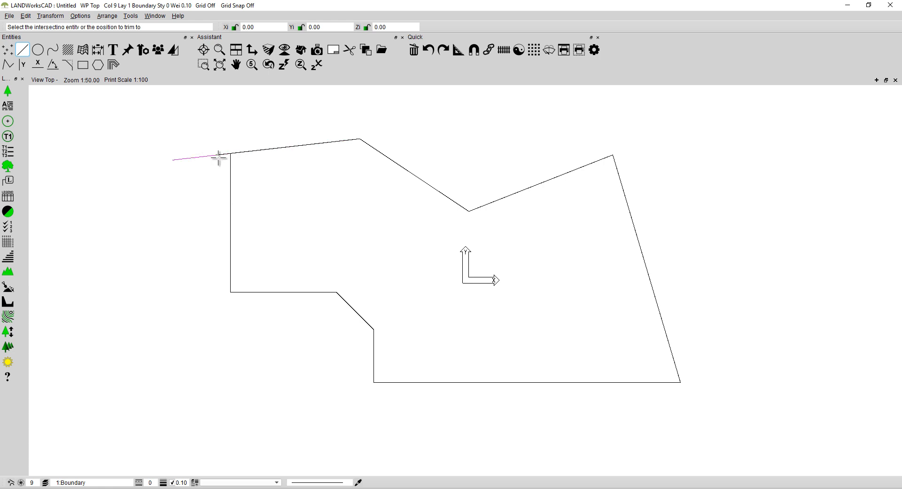
left_click(230, 167)
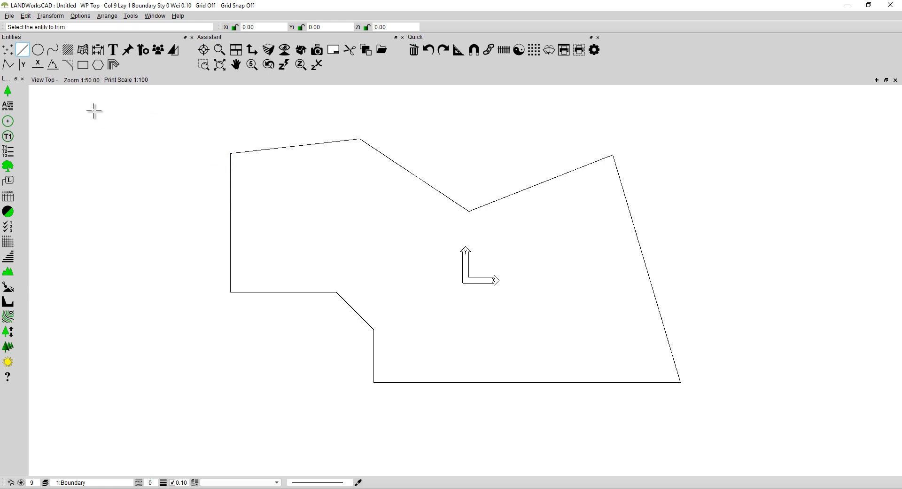
key("Escape")
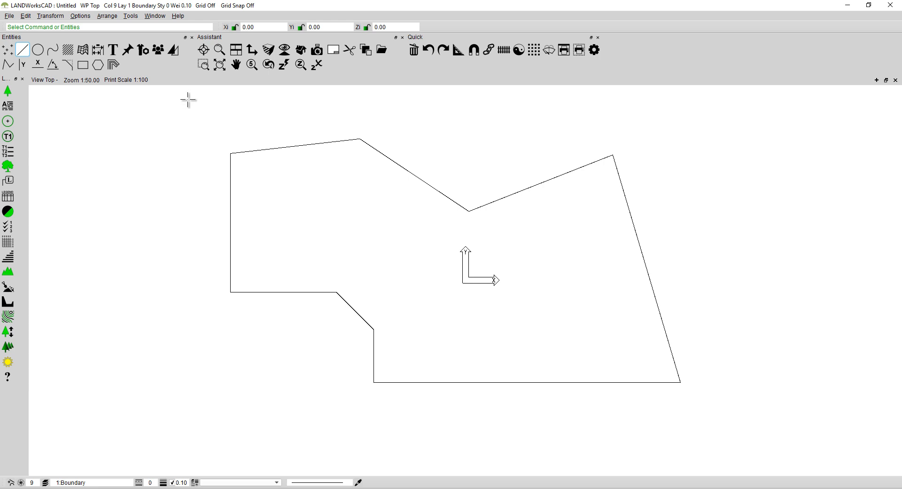
Step: Window-select the outline's lines except the bottom and far right edges, and choose colour 10 for them
mouse_move(188, 100)
left_mouse_down()
mouse_move(505, 255)
mouse_move(626, 333)
mouse_move(637, 401)
left_mouse_up()
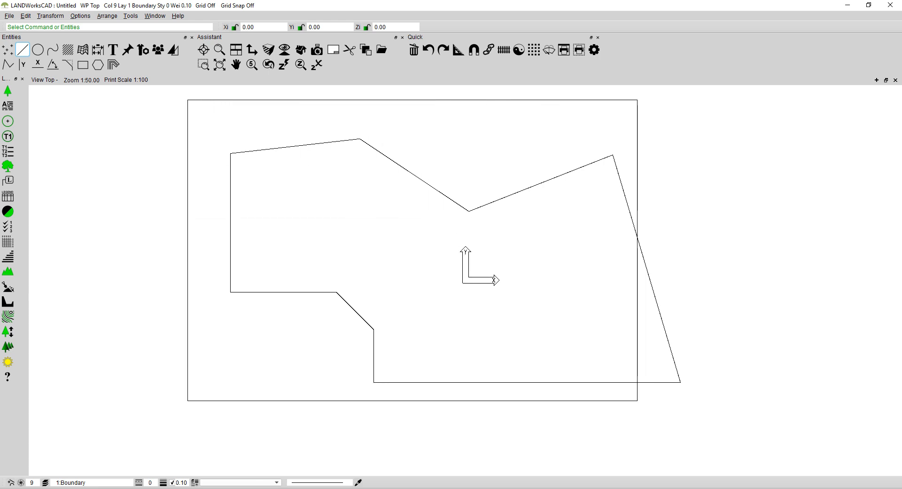
left_click_drag(637, 401, 639, 404)
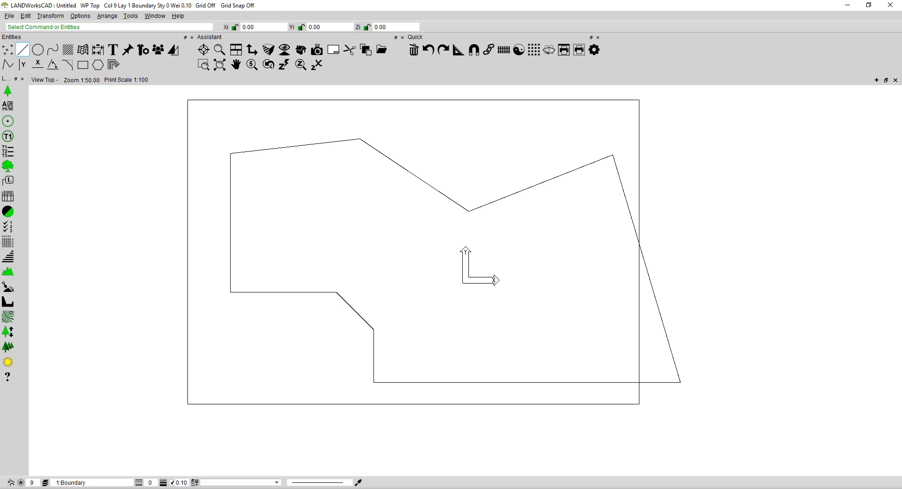
left_click_drag(639, 404, 639, 403)
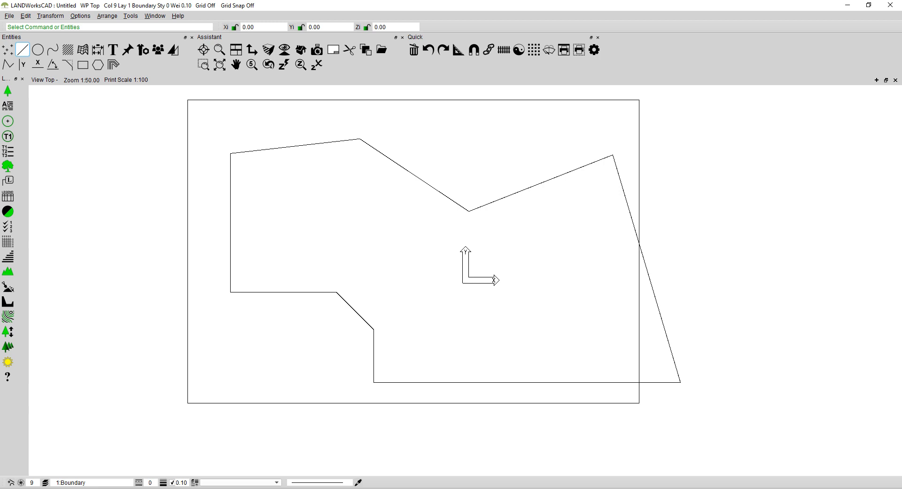
left_click_drag(639, 402, 639, 403)
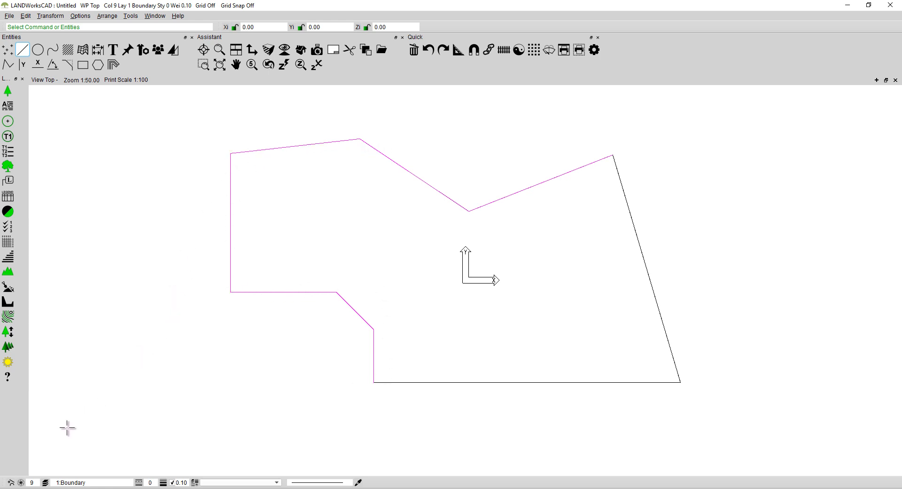
left_click(21, 482)
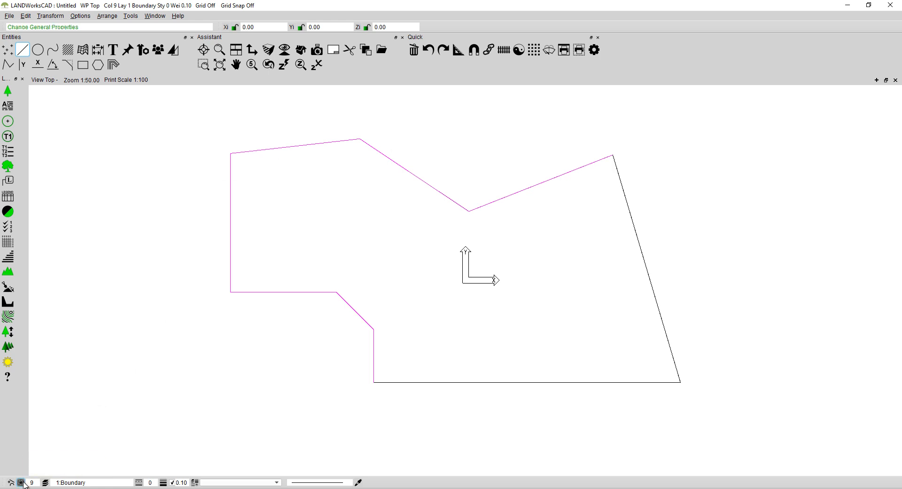
left_click(23, 482)
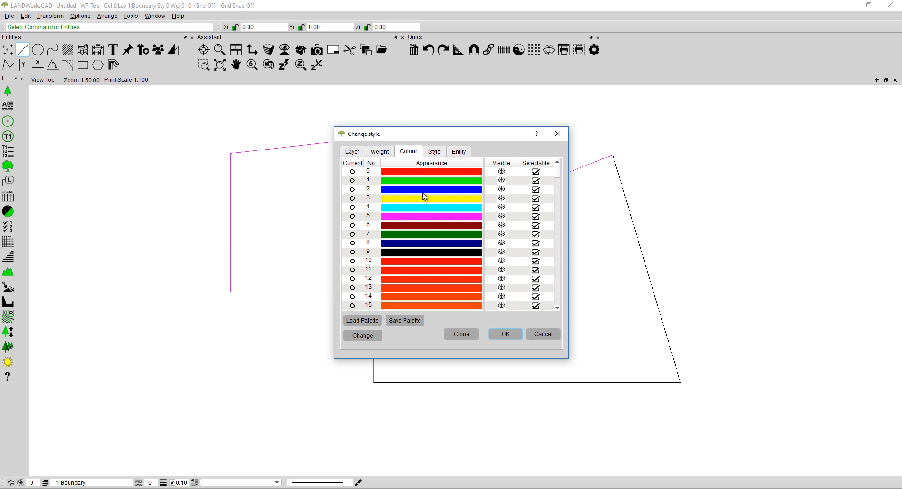
left_click(413, 265)
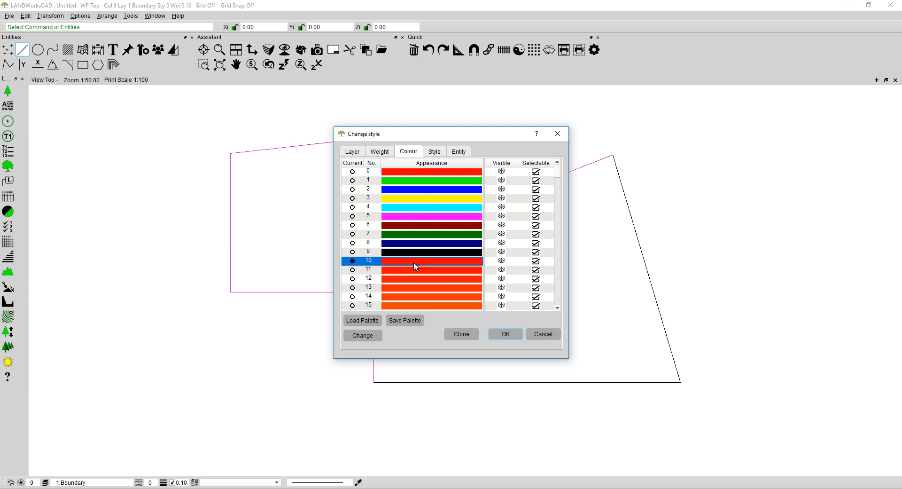
Step: Give the selected outline lines weight 0.70 and dashed style 2, apply the changes and deselect the lines
left_click(380, 152)
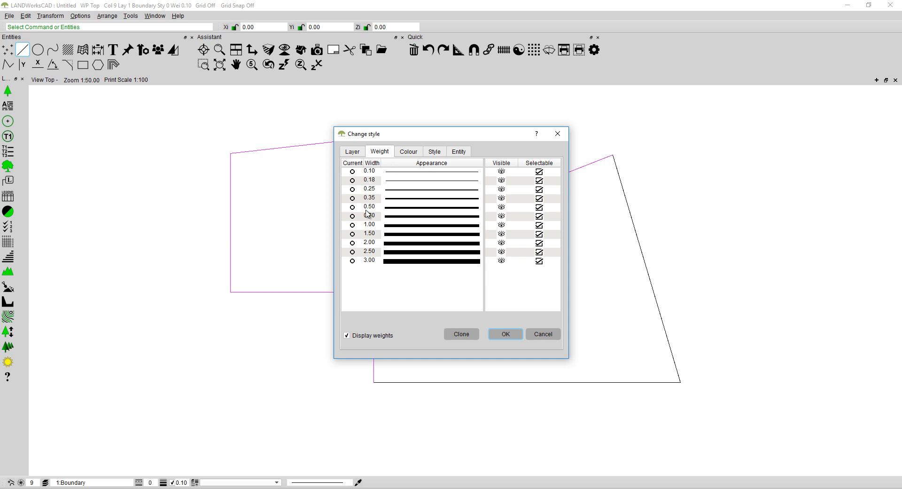
left_click(353, 217)
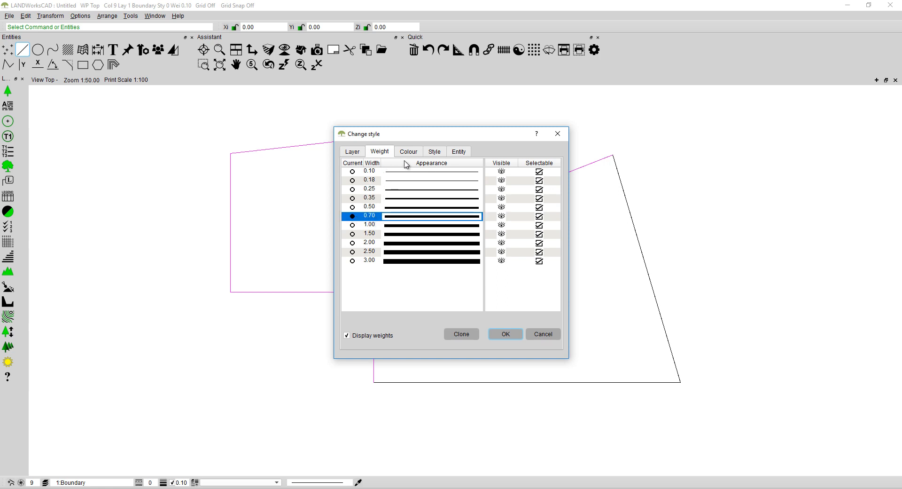
left_click(430, 152)
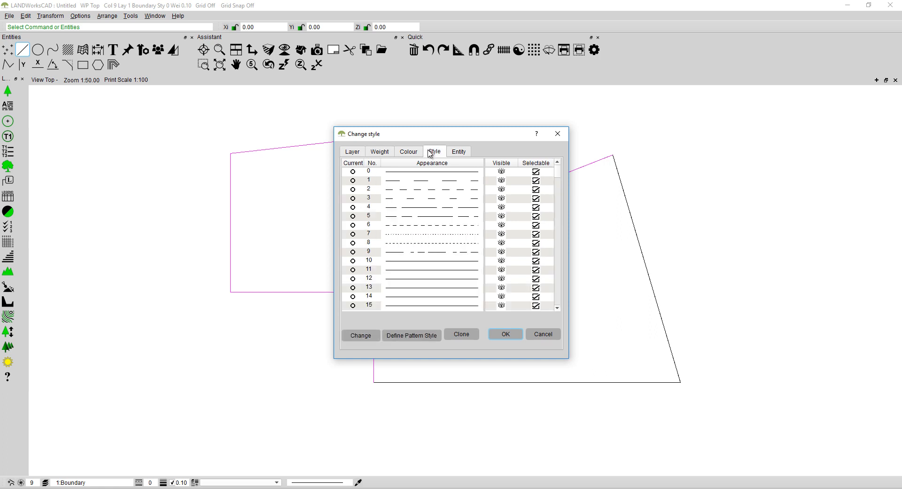
left_click(396, 190)
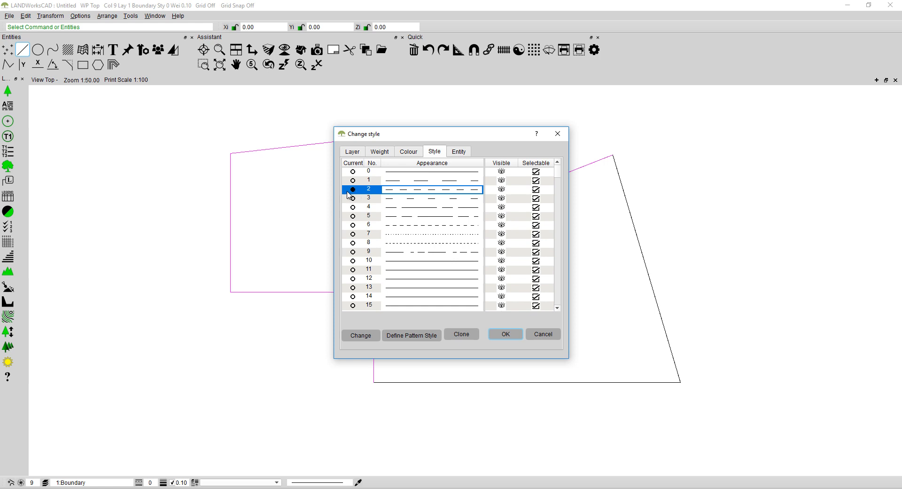
left_click(405, 153)
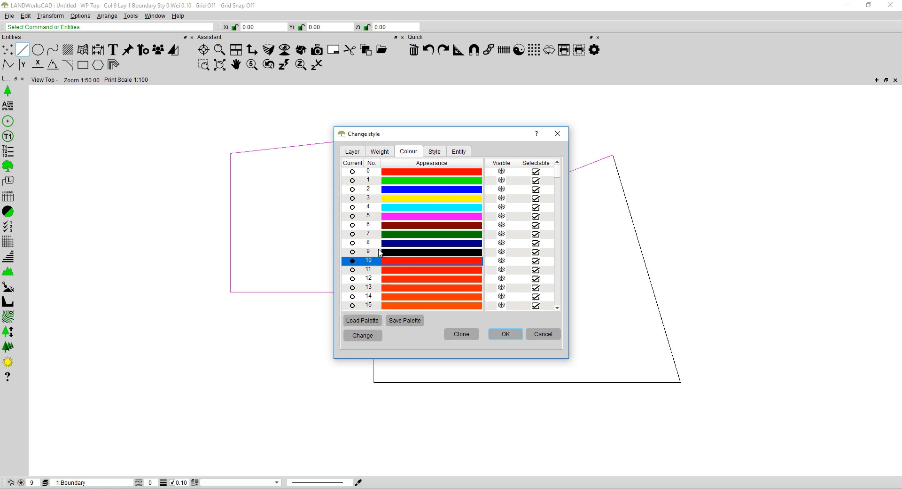
left_click(380, 153)
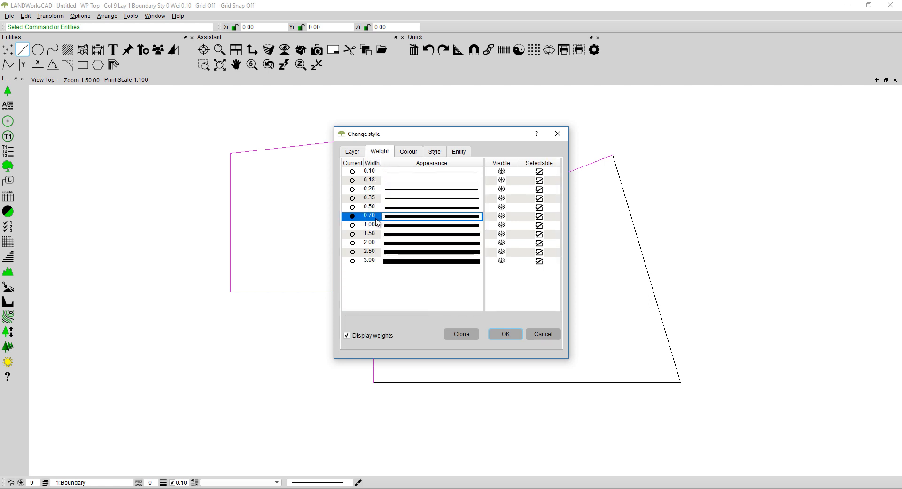
left_click(503, 334)
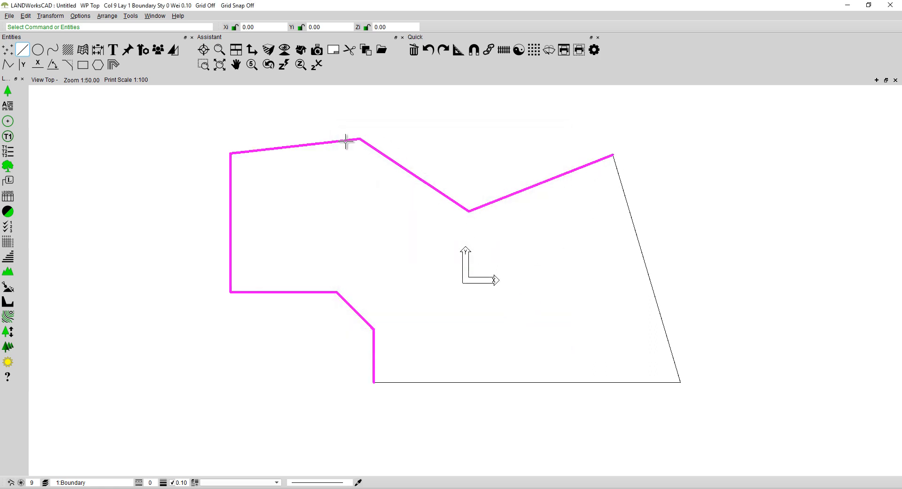
left_click(195, 142)
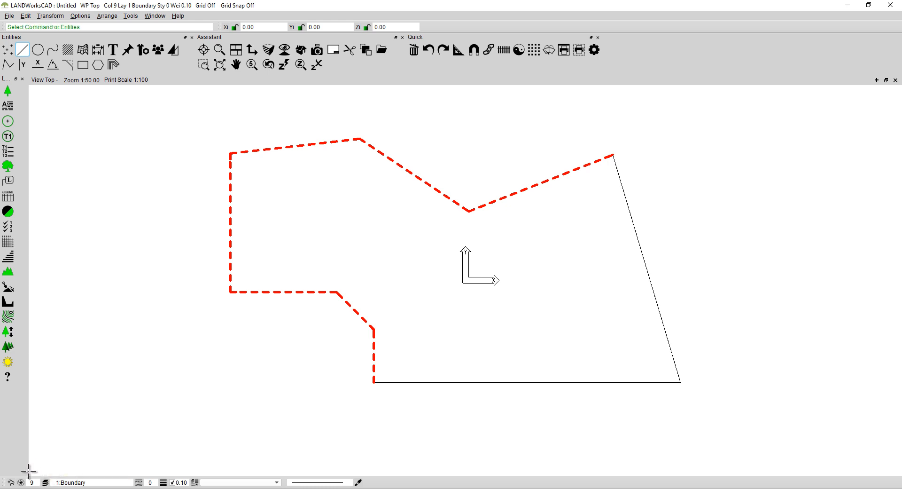
Step: Set the current drawing properties for new entities to colour 2, line style 6 and weight 0.25
left_click(45, 482)
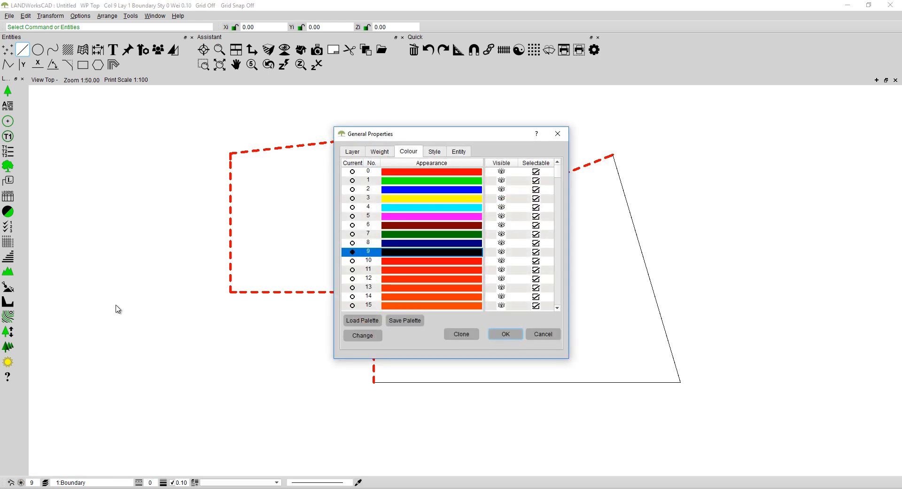
left_click(390, 190)
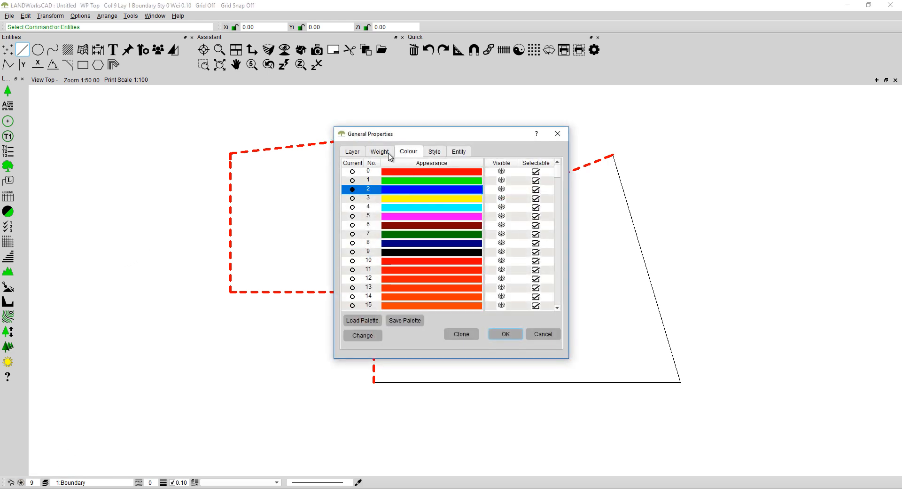
left_click(434, 151)
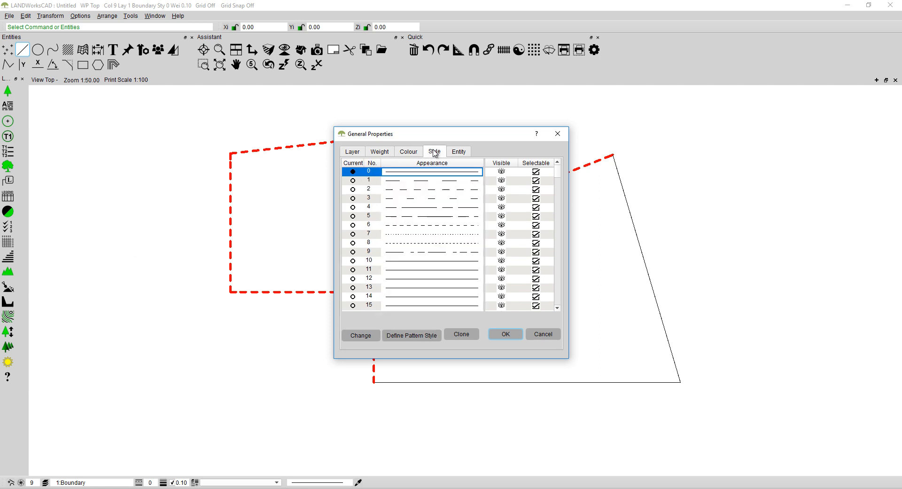
left_click(409, 228)
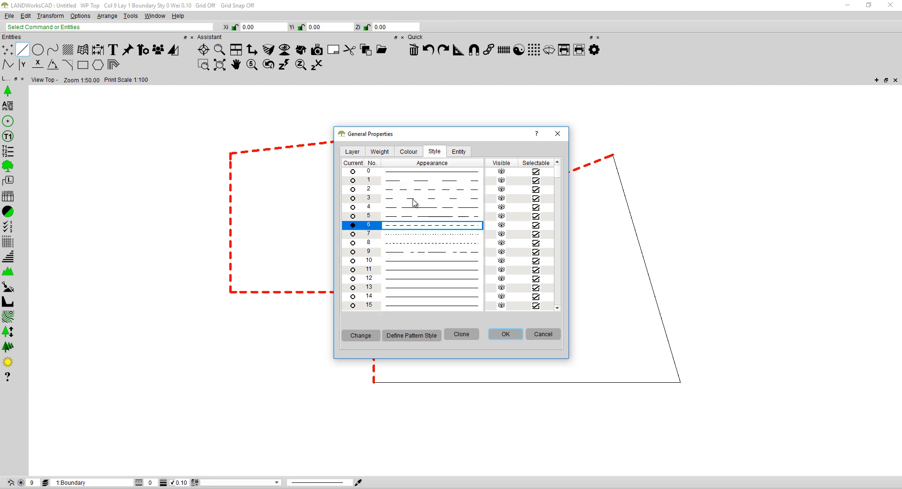
left_click(378, 153)
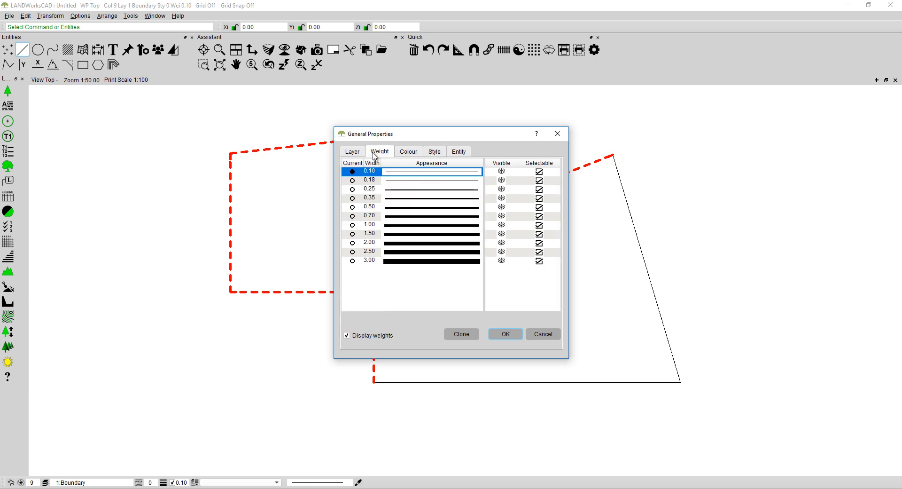
left_click(372, 189)
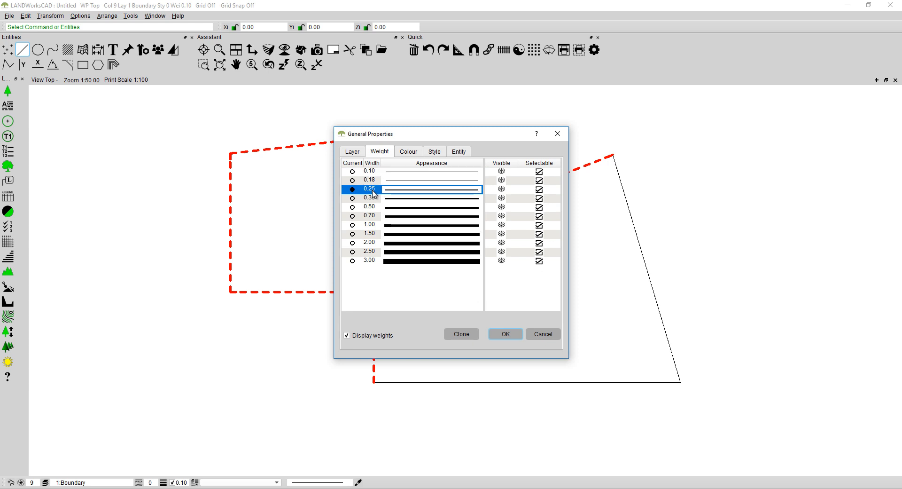
left_click(505, 334)
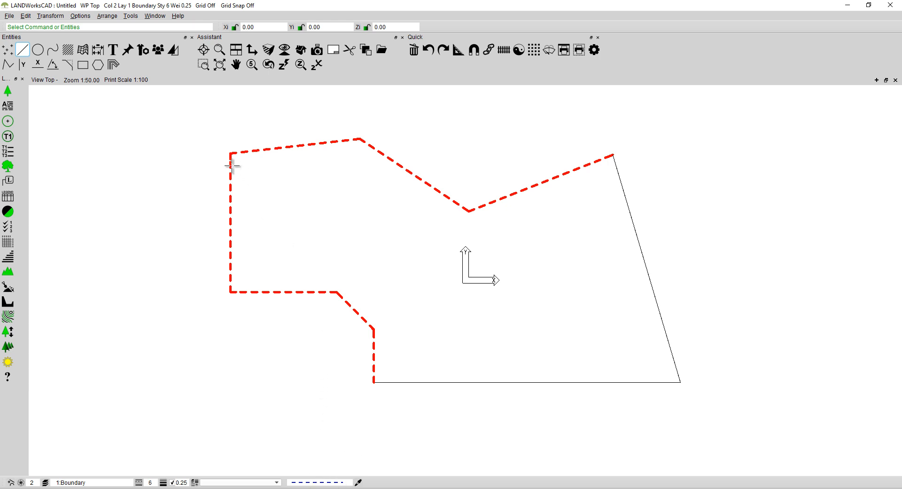
Step: Draw a circle by three edge points, tangent to the upper-left edge, the left vertical line and the short horizontal edge
left_click(40, 54)
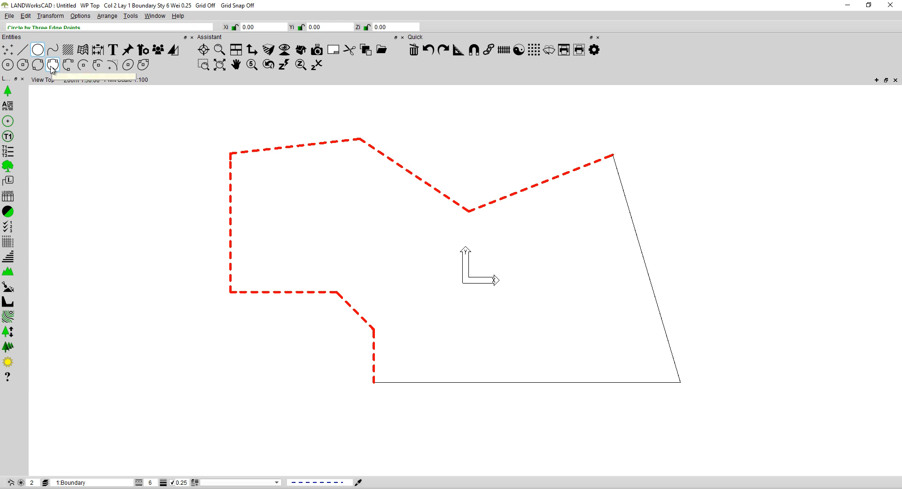
left_click(52, 66)
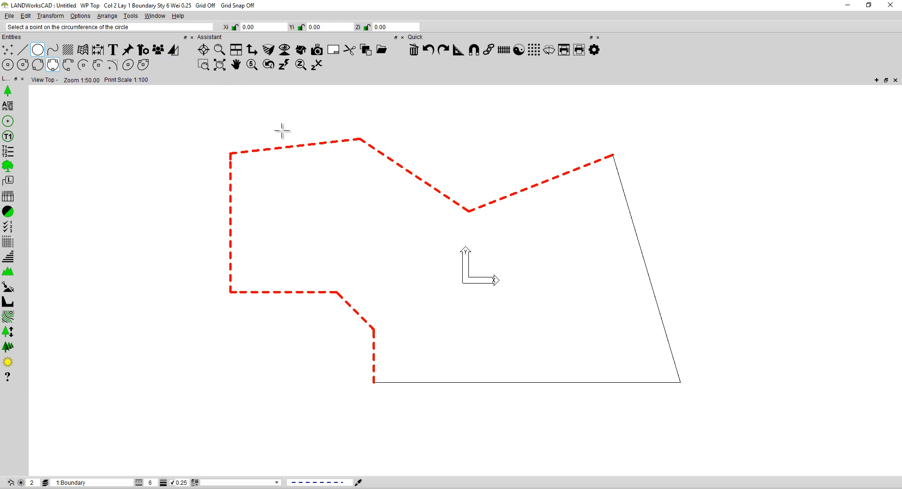
left_click(277, 148)
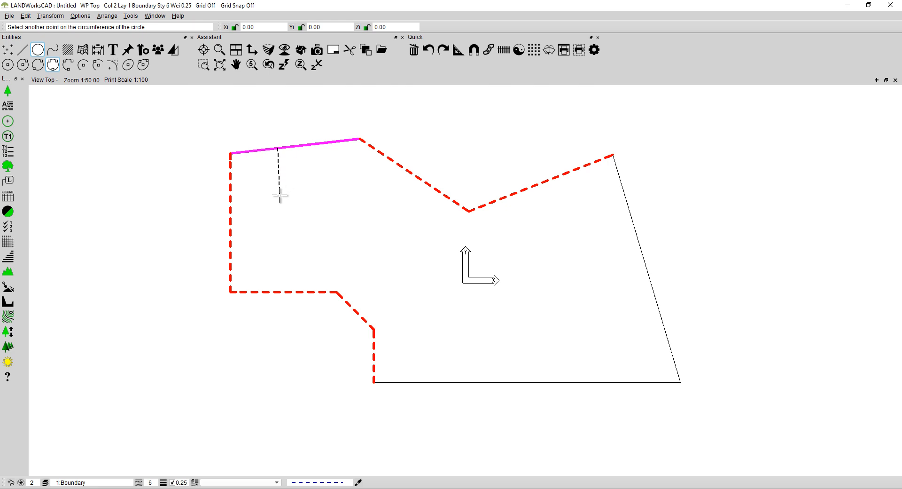
left_click(230, 196)
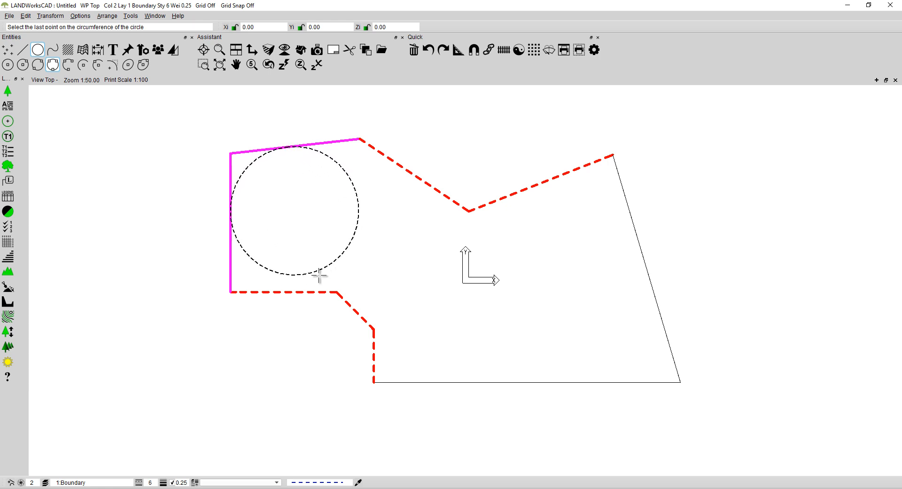
left_click(301, 291)
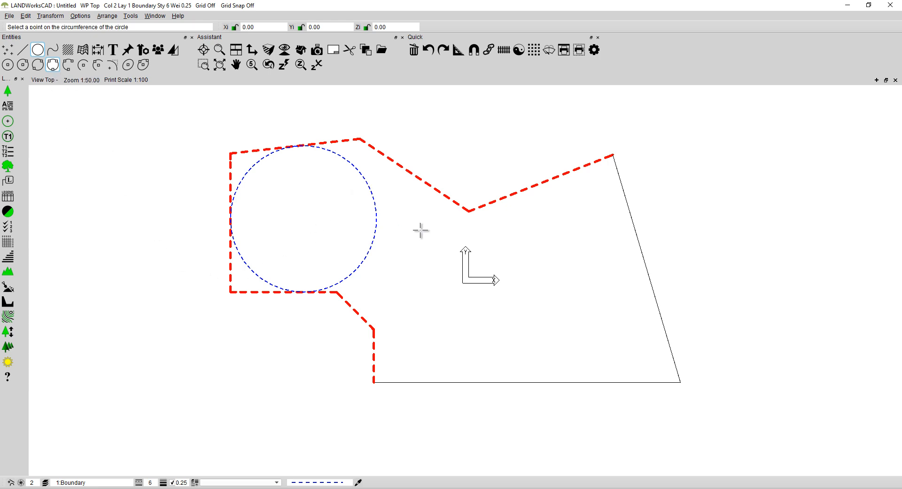
Step: Draw a small circle tangent to the large circle and the descending diagonal edge, through a point above the upper-left edge, and finish the command
left_click(374, 197)
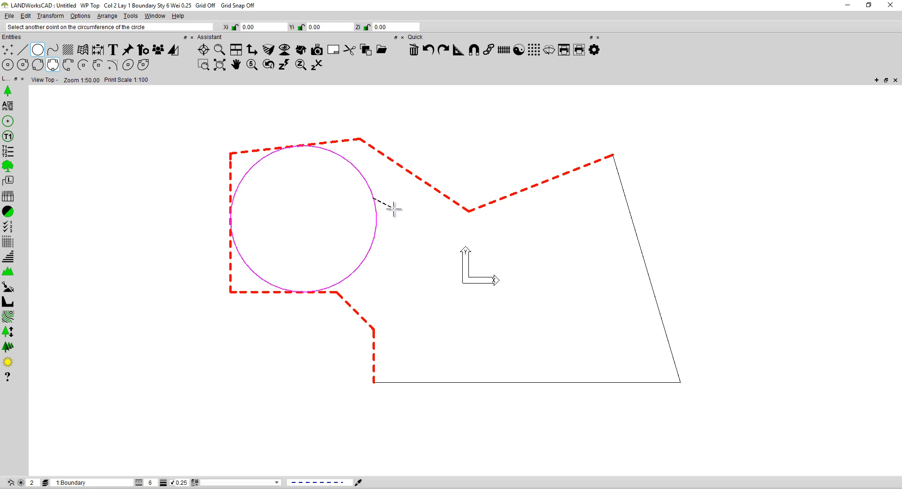
left_click(422, 179)
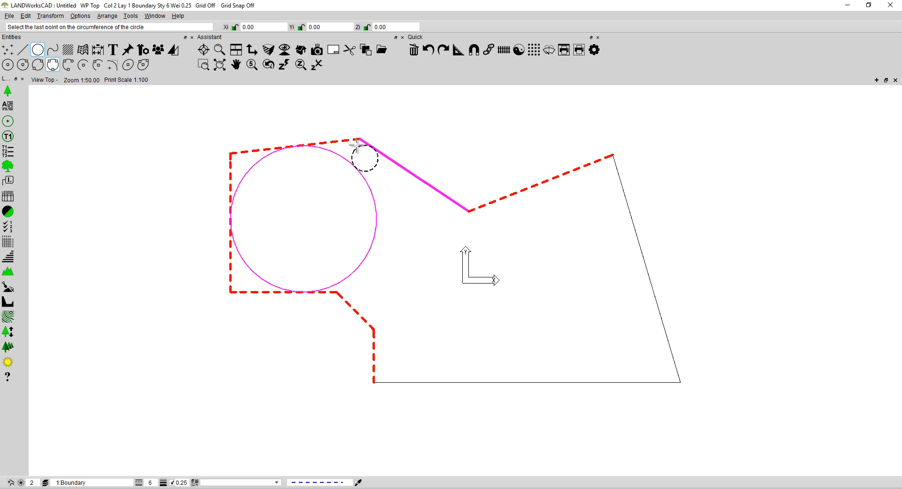
left_click(321, 117)
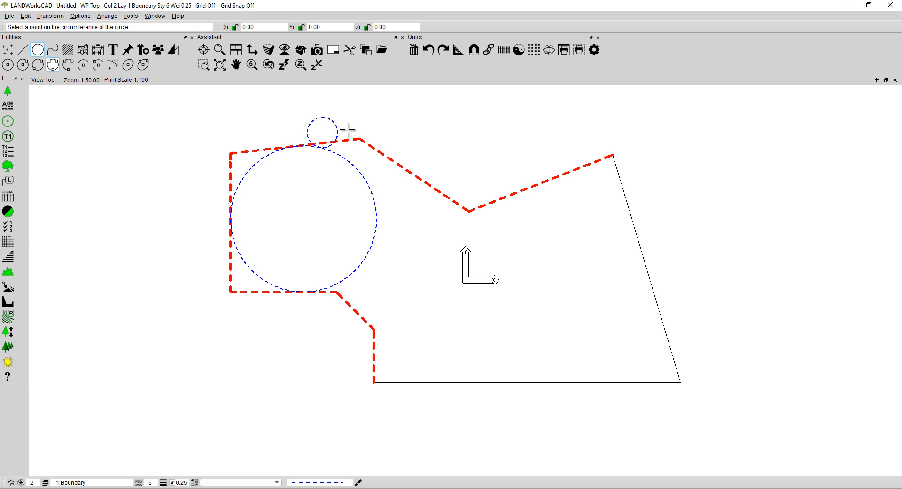
key("Escape")
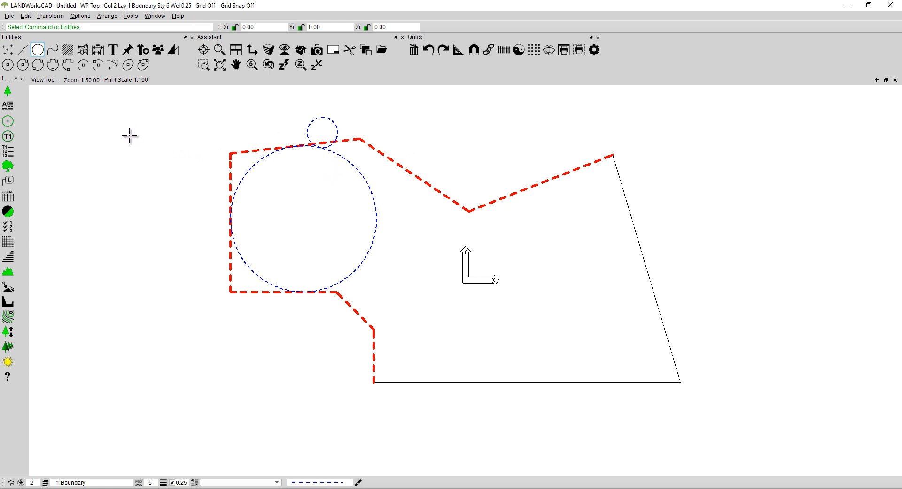
Step: Draw a closed degree-2 curve by control points, starting at the dashed outline's upper-right end and looping around to cross the slanted line
left_click(54, 54)
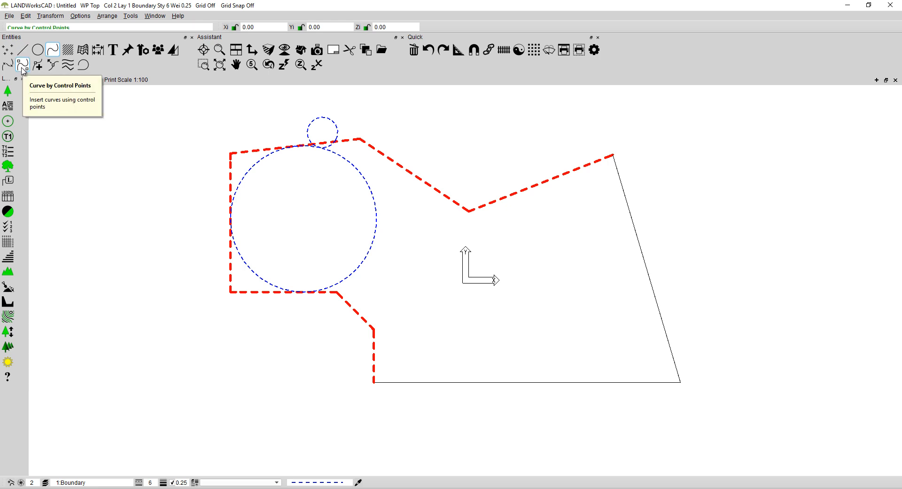
left_click(22, 66)
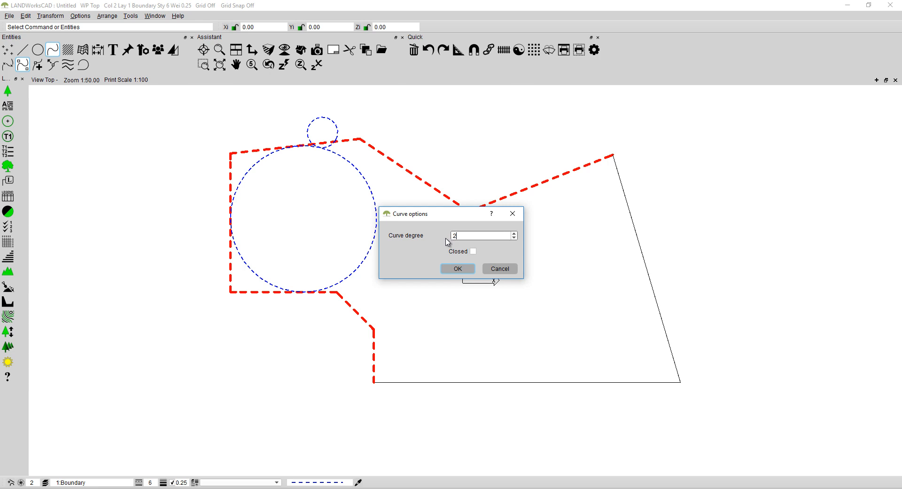
left_click(455, 250)
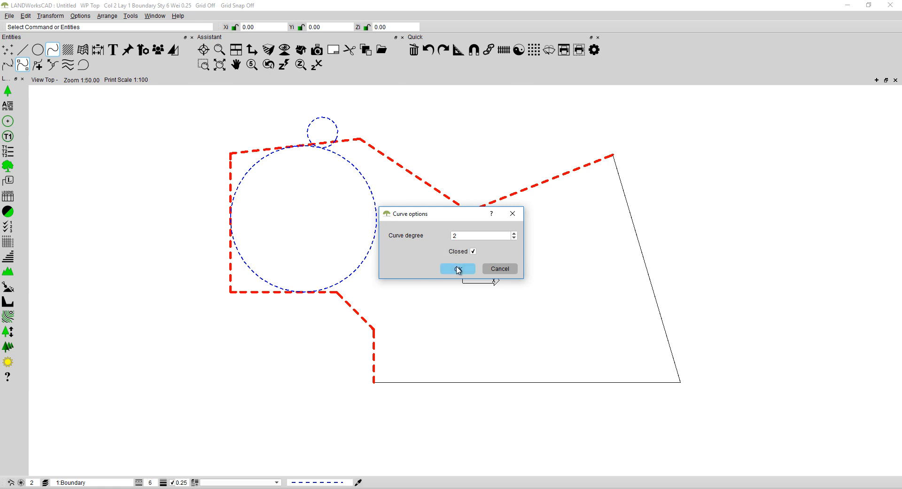
left_click(459, 269)
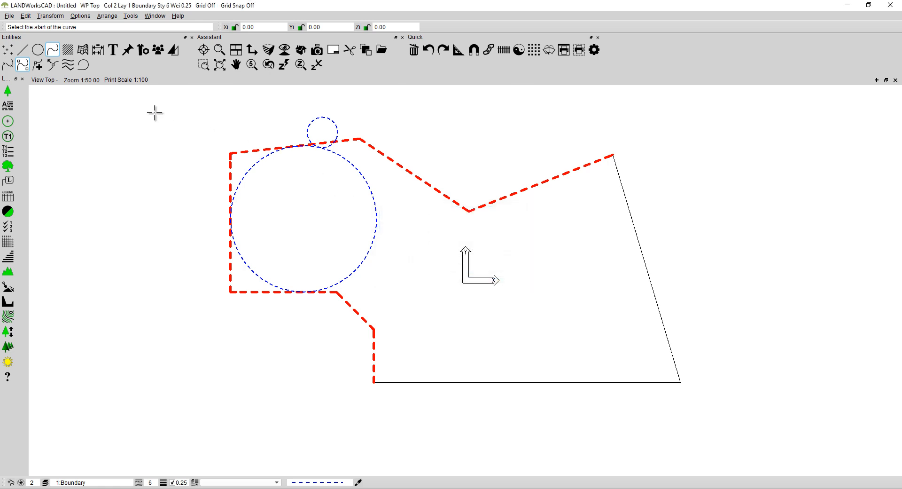
left_click(611, 155)
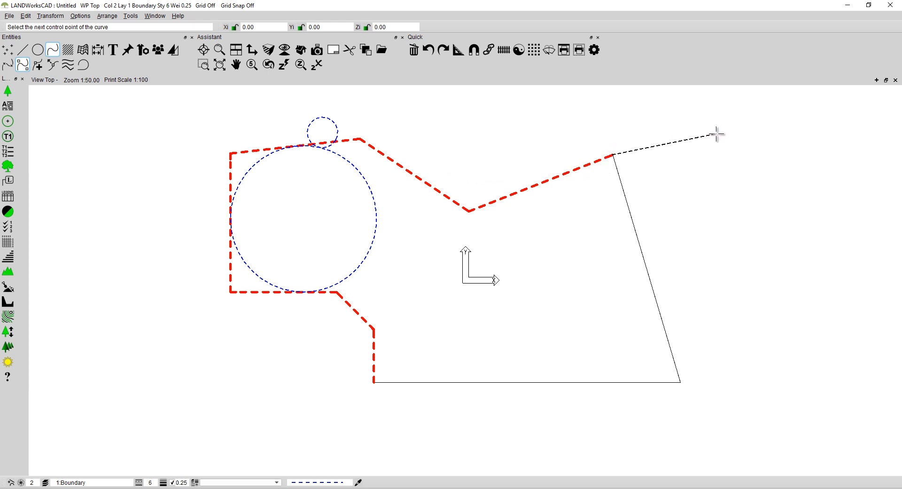
left_click(734, 139)
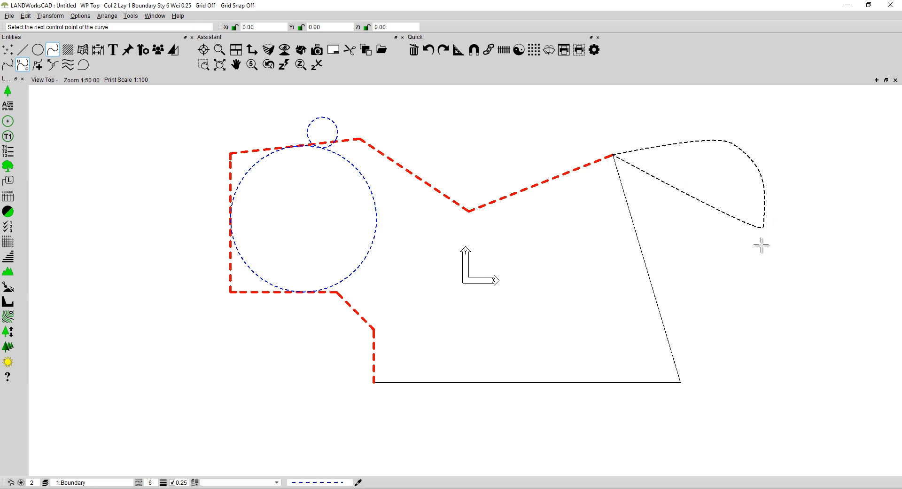
left_click(705, 294)
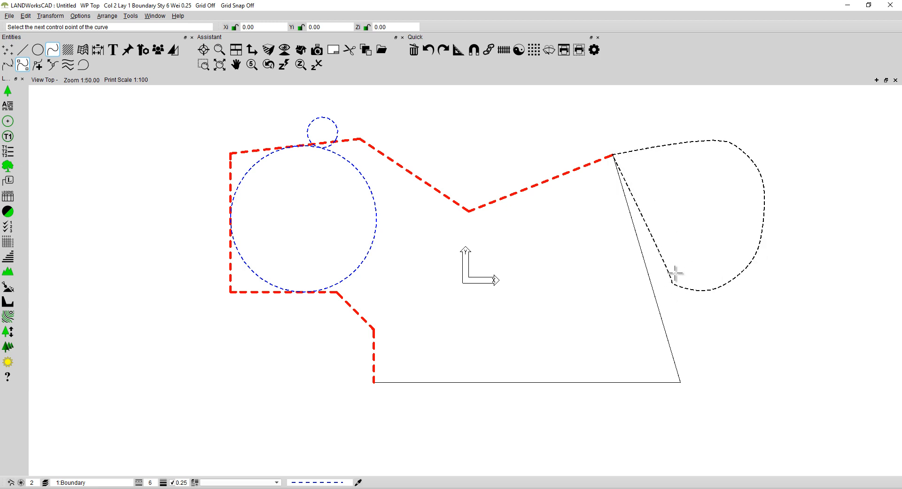
left_click(687, 256)
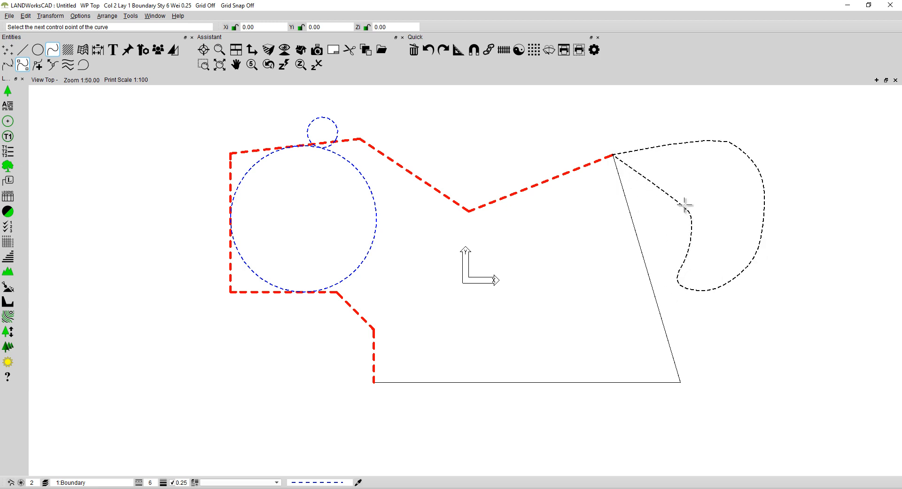
left_click(646, 210)
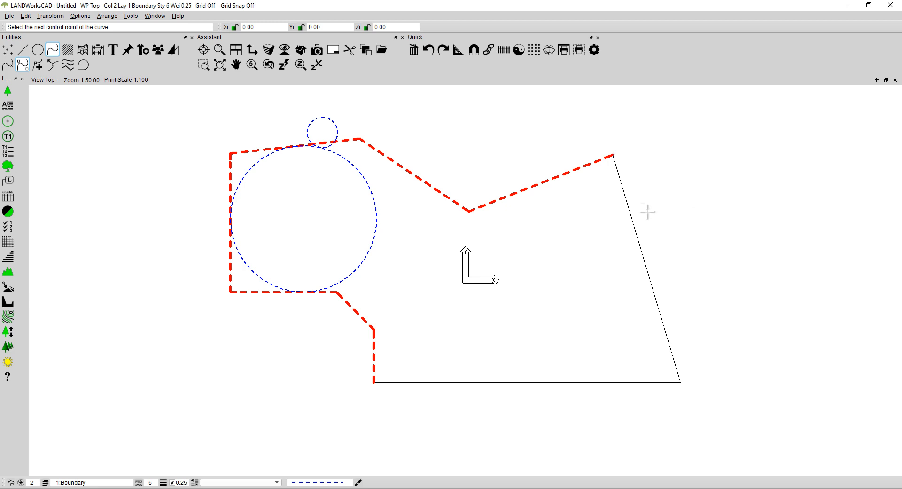
left_click(610, 220)
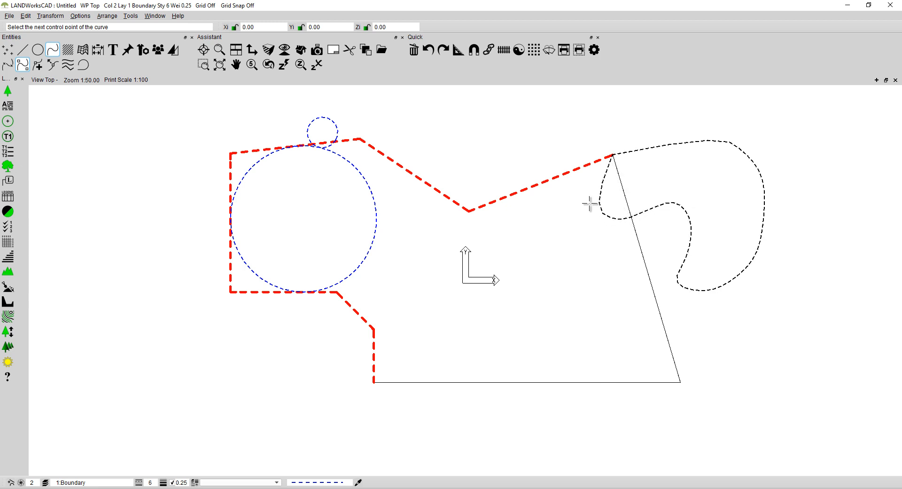
left_click(588, 175)
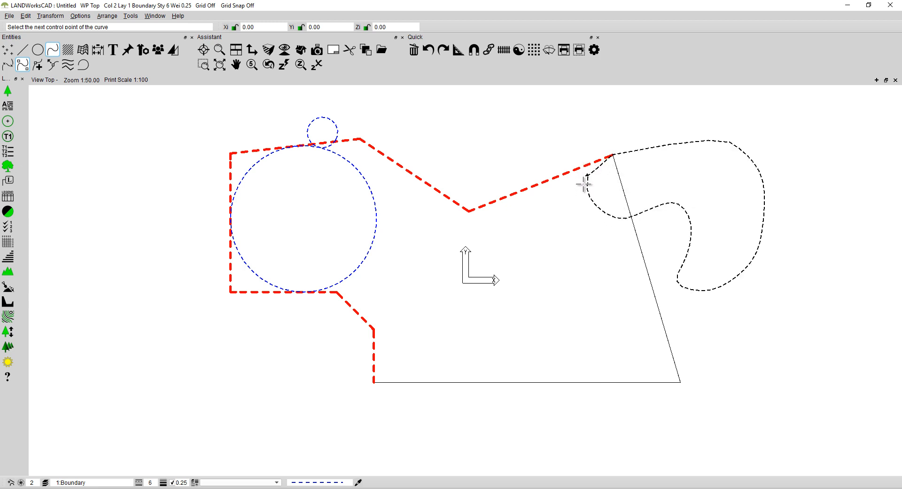
right_click(610, 196)
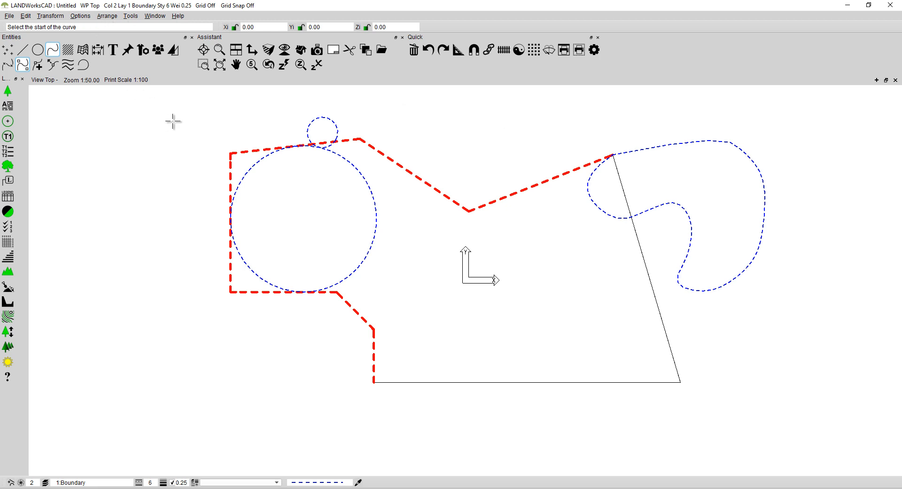
key("Escape")
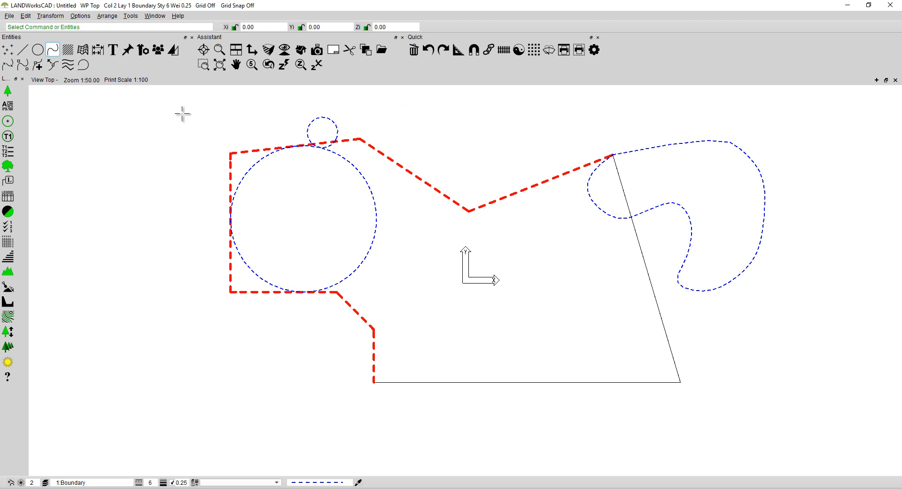
Step: Reshape the closed curve by moving two upper control points and one right-hand point outward, and the next right-hand point inward
left_click(653, 147)
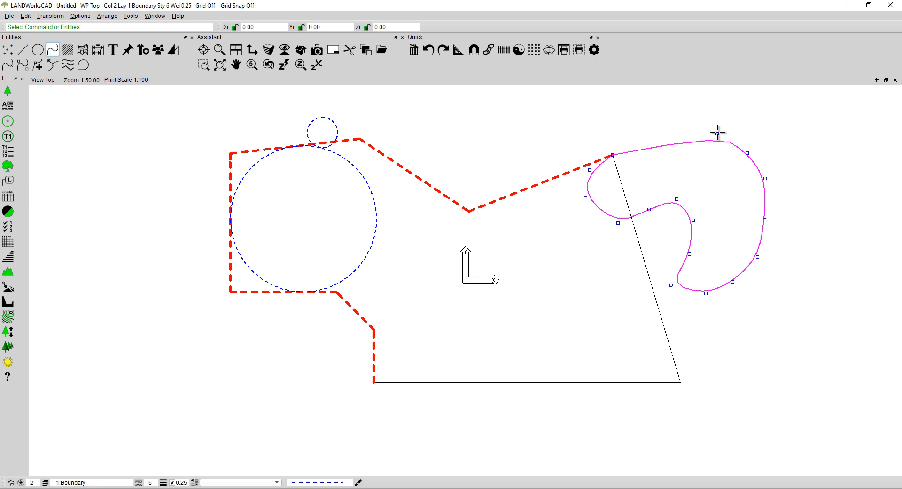
left_click_drag(718, 133, 646, 106)
left_click_drag(747, 152, 761, 127)
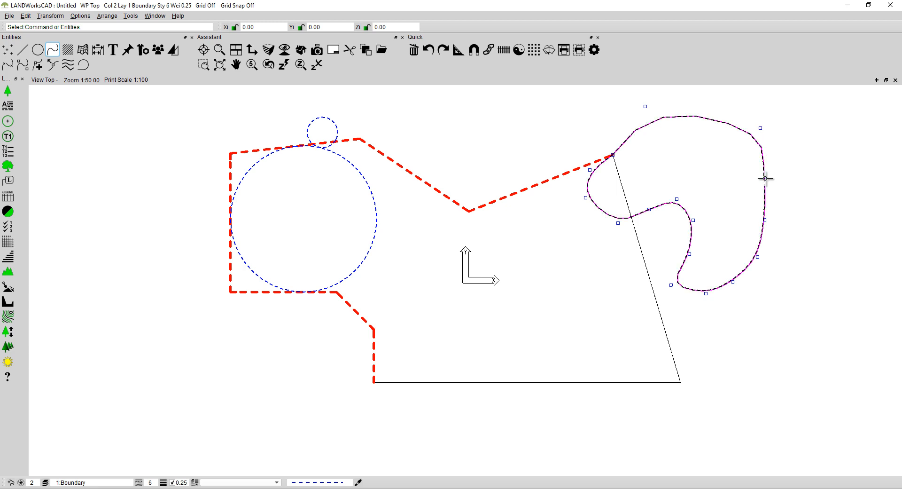
left_click_drag(765, 178, 802, 180)
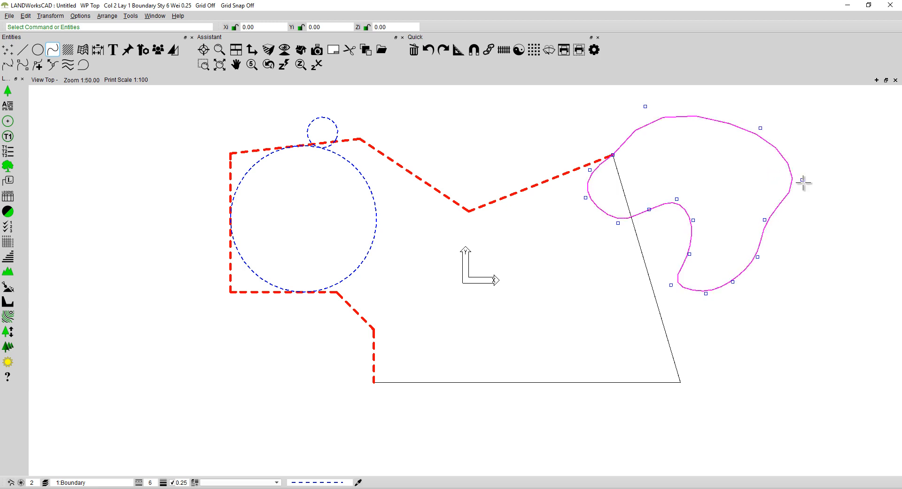
left_click_drag(766, 219, 744, 201)
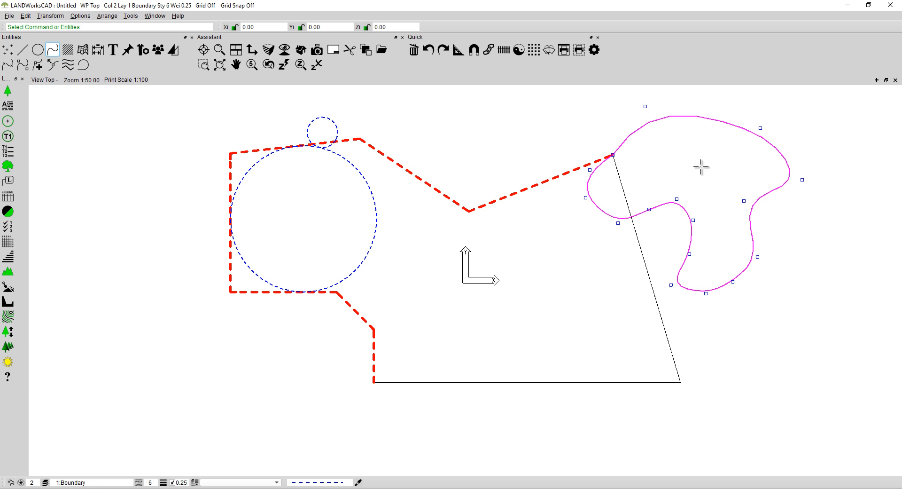
Step: Practise zooming and panning across the drawing, fitting all entities back into view after each excursion
scroll(701, 166, "down", 4)
scroll(701, 166, "down", 2)
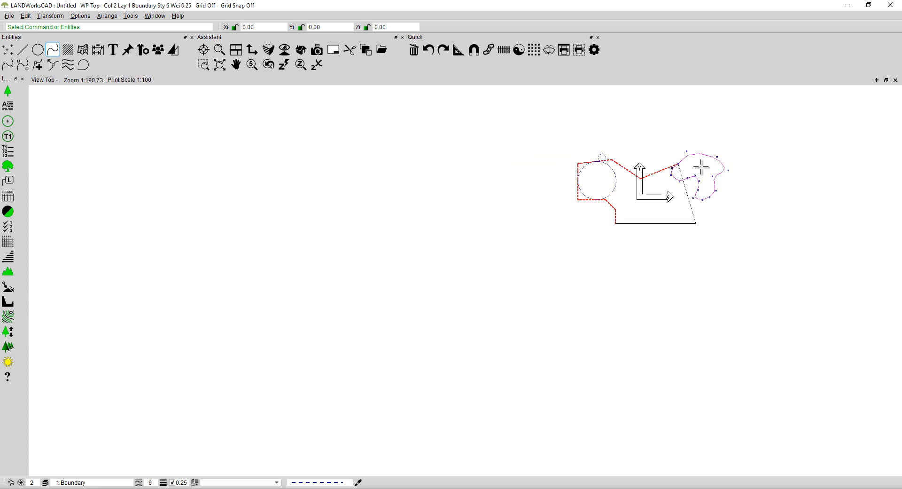
scroll(701, 166, "up", 2)
scroll(701, 166, "up", 4)
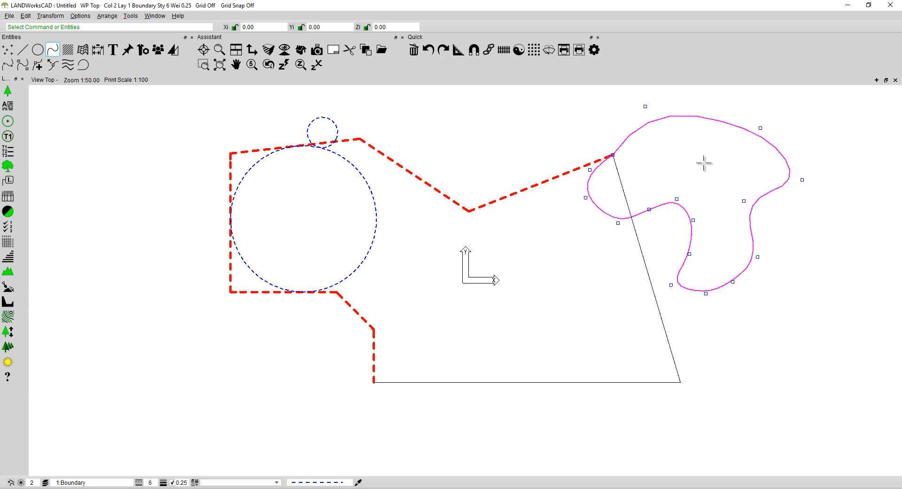
mouse_move(702, 163)
middle_mouse_down()
mouse_move(472, 186)
mouse_move(461, 188)
mouse_move(459, 201)
middle_mouse_up()
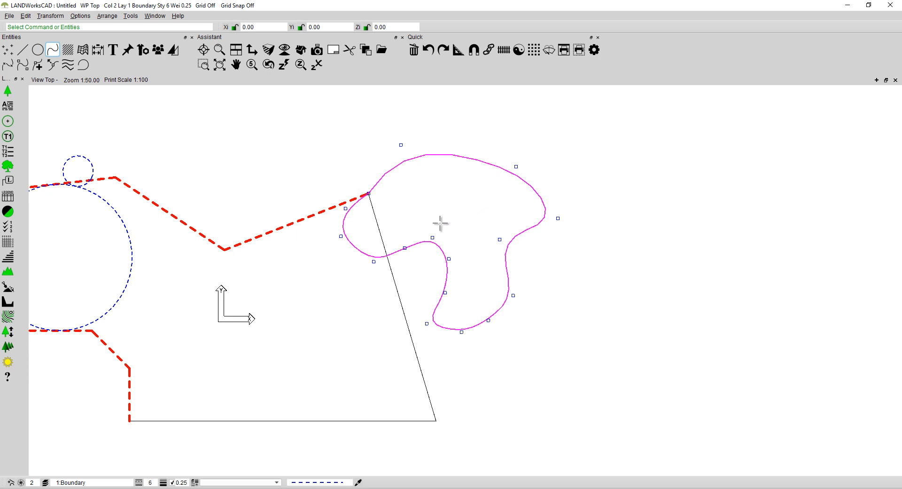
scroll(440, 221, "down", 10)
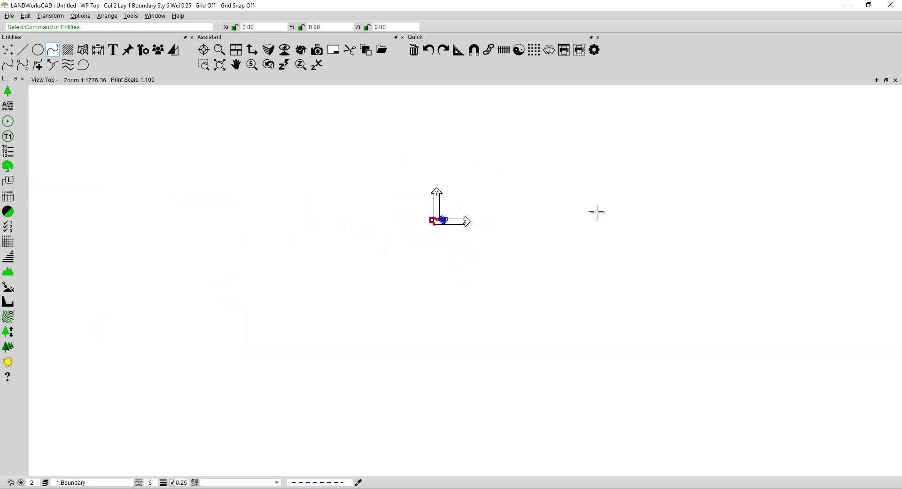
middle_click_drag(785, 218, 331, 228)
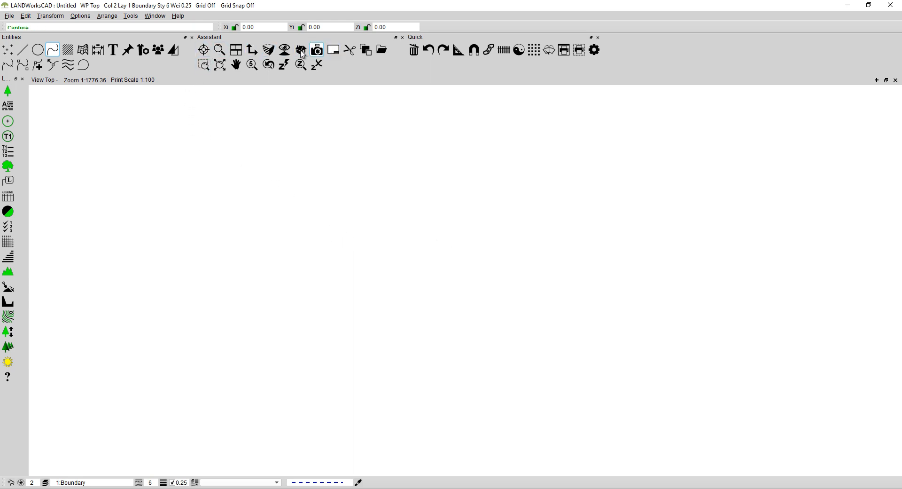
left_click(219, 65)
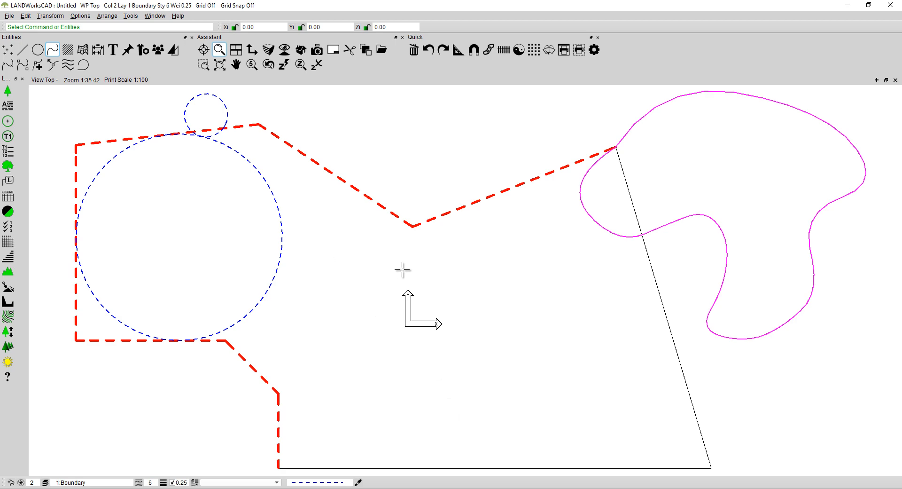
scroll(402, 270, "down", 6)
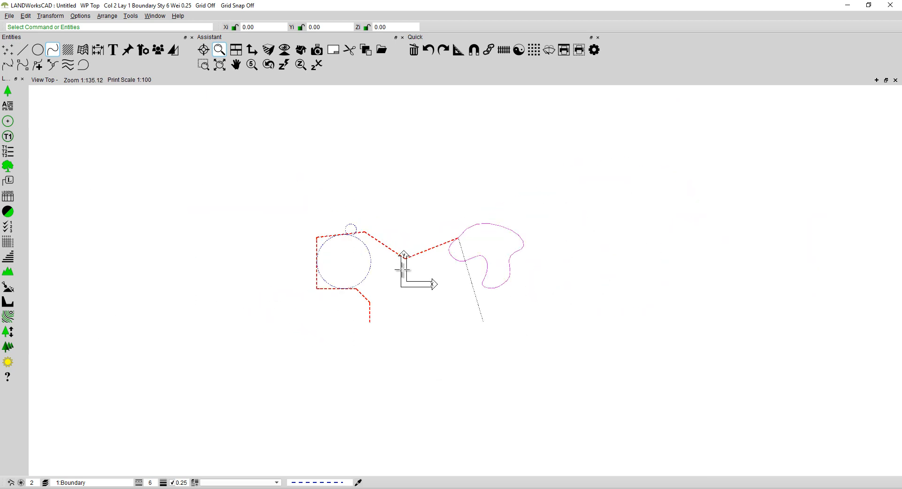
middle_click_drag(292, 238, 118, 168)
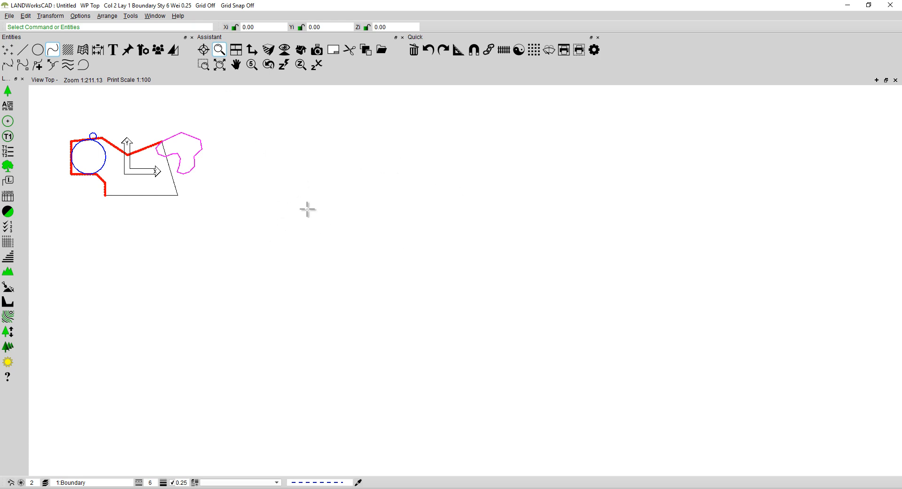
middle_click(324, 238)
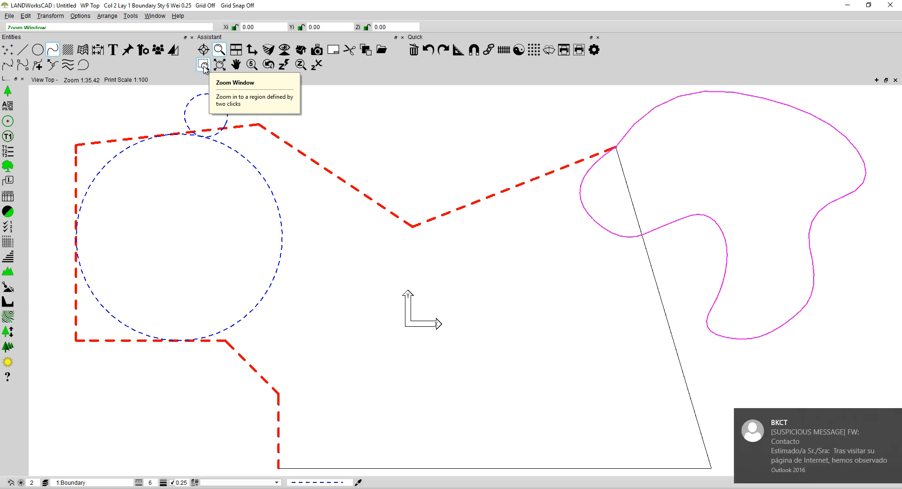
Step: Zoom into a window around the small circle on the upper-left edge and end the zoom command
left_click(203, 66)
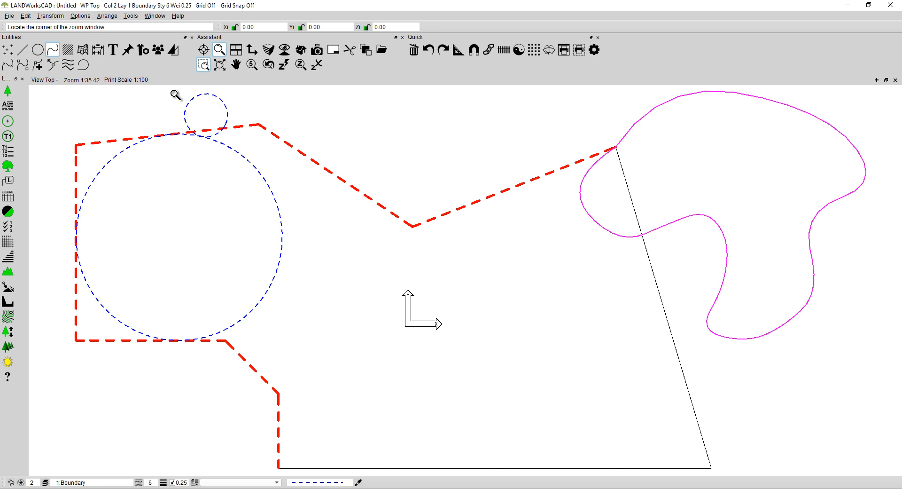
left_click(173, 92)
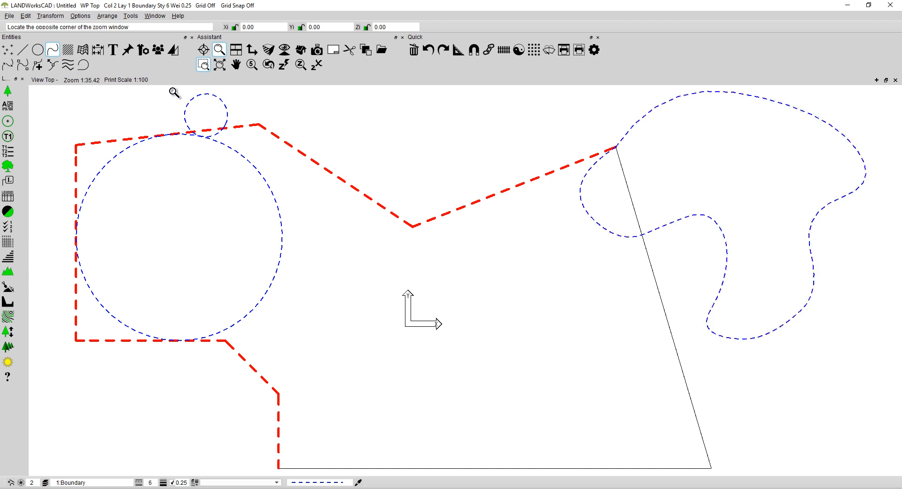
left_click(233, 141)
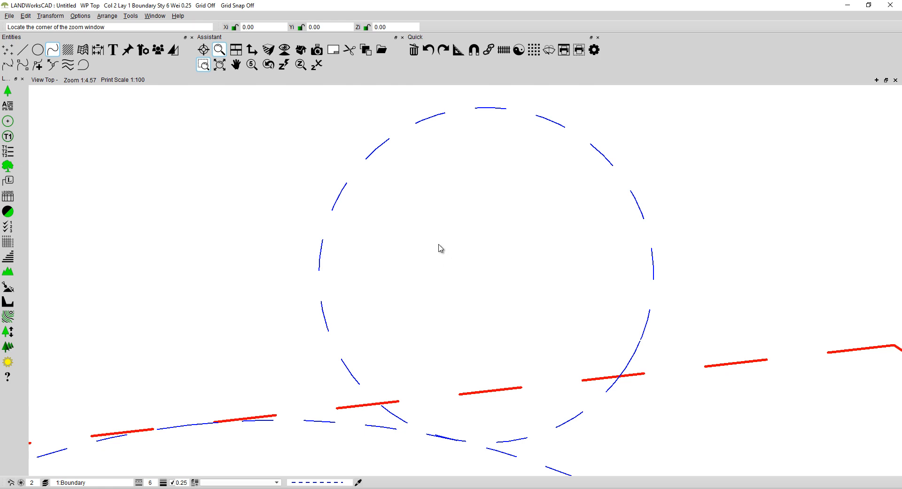
key("Escape")
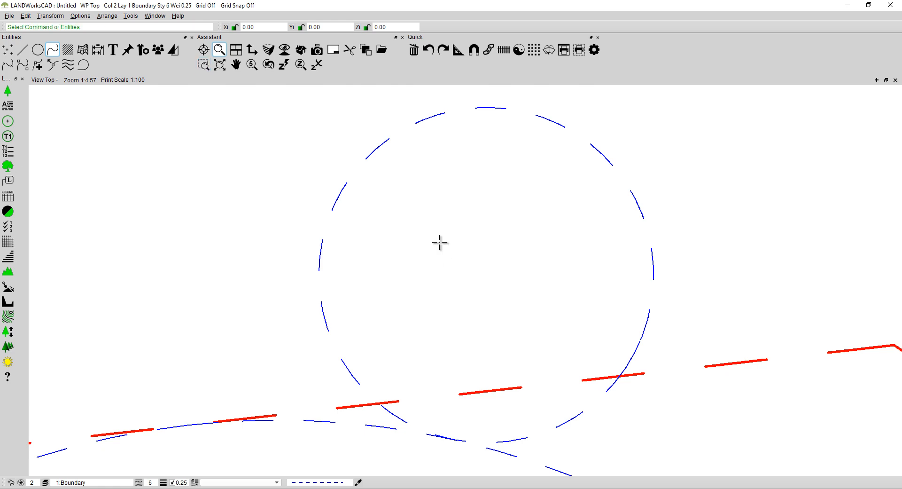
Step: Examine the small circle's radius and diameter in its verify settings and accept them unchanged
double_click(481, 108)
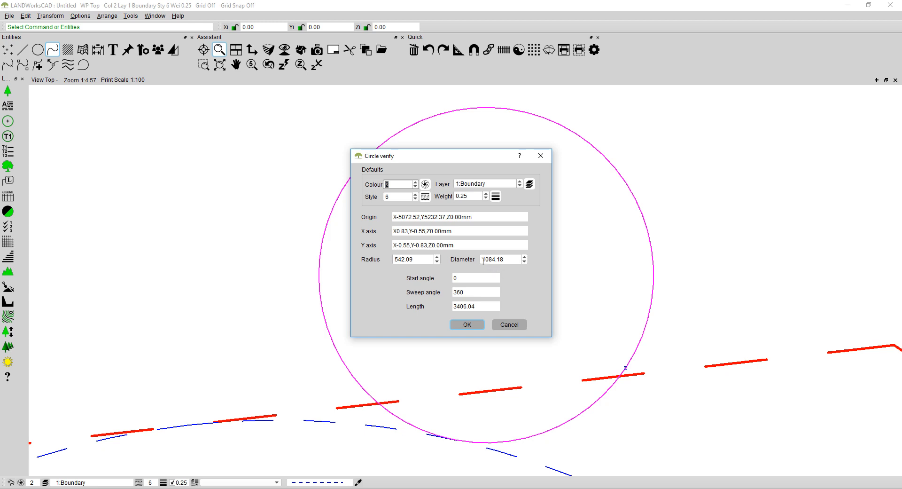
left_click_drag(483, 259, 505, 259)
left_click(418, 259)
left_click_drag(419, 258, 384, 262)
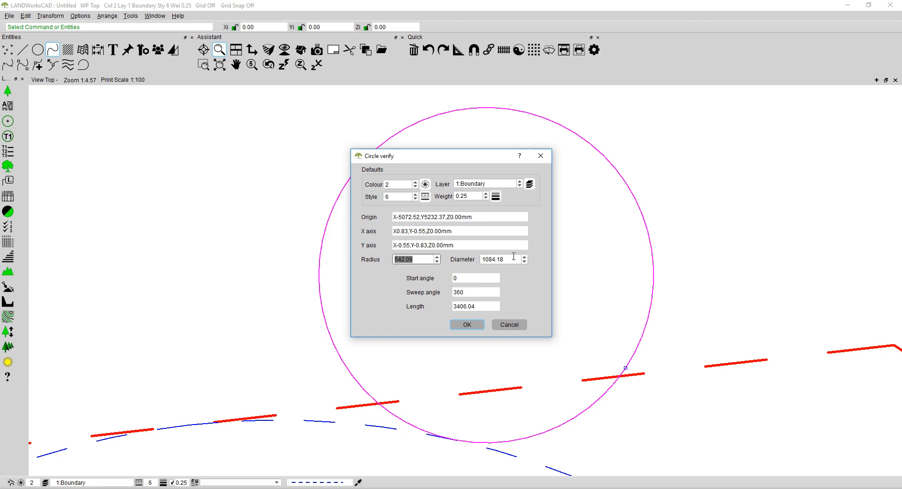
left_click_drag(513, 256, 482, 259)
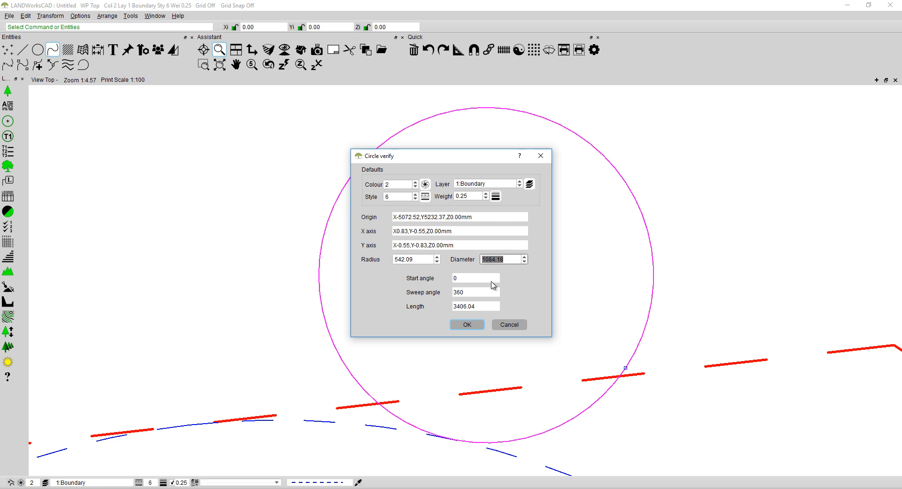
left_click(468, 324)
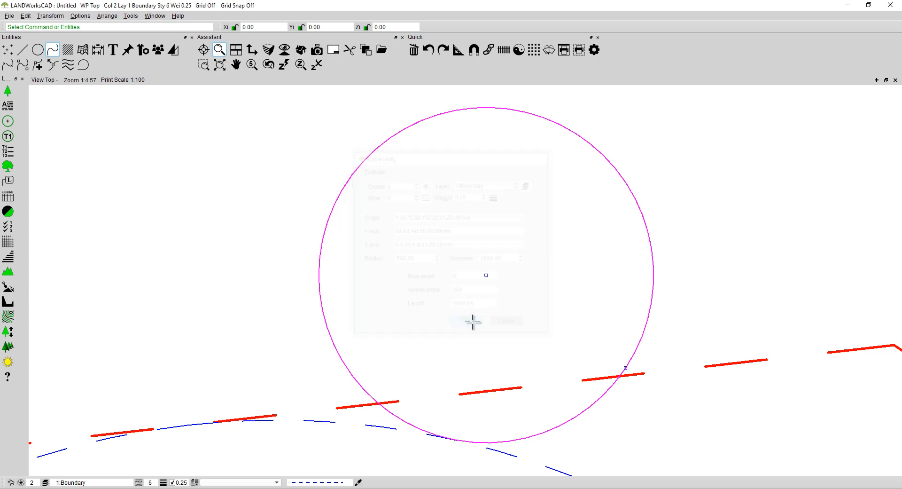
scroll(470, 277, "down", 5)
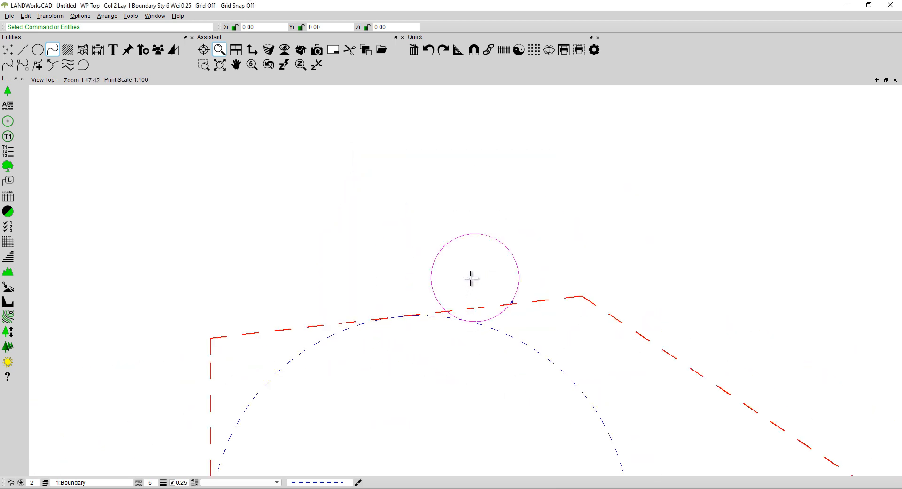
Step: Examine the small circle's diameter in its verify settings, cancel without changes and deselect the circle
scroll(471, 278, "down", 3)
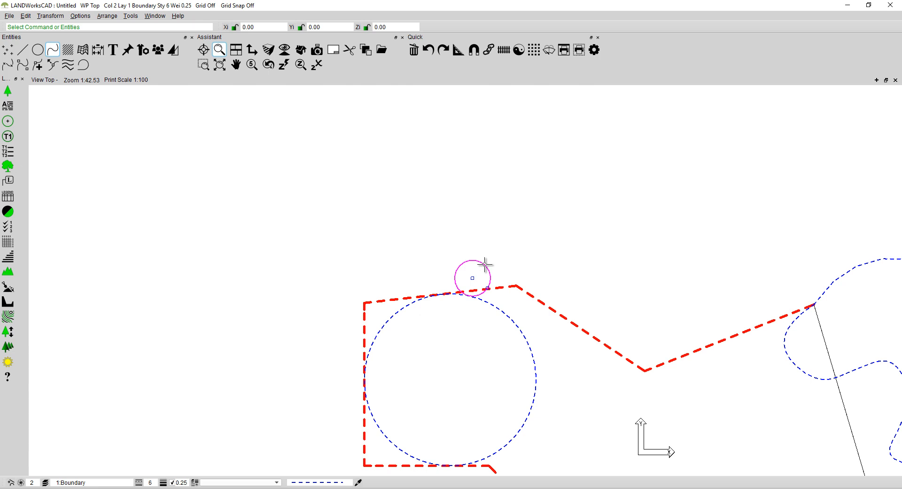
left_click(484, 265)
left_click_drag(506, 259, 482, 260)
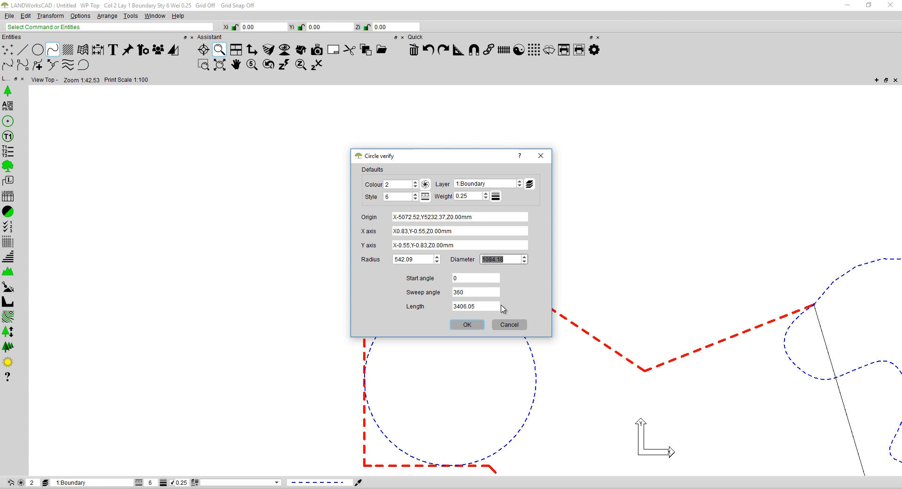
left_click(506, 325)
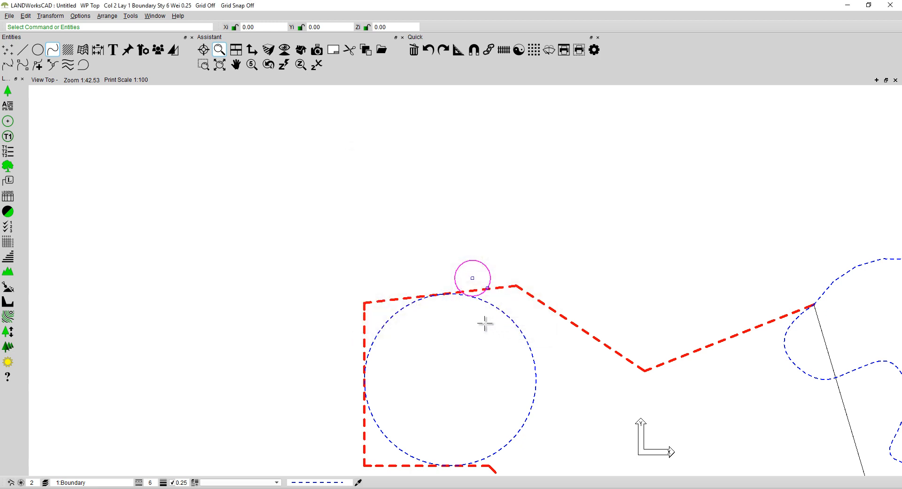
middle_click_drag(479, 321, 331, 224)
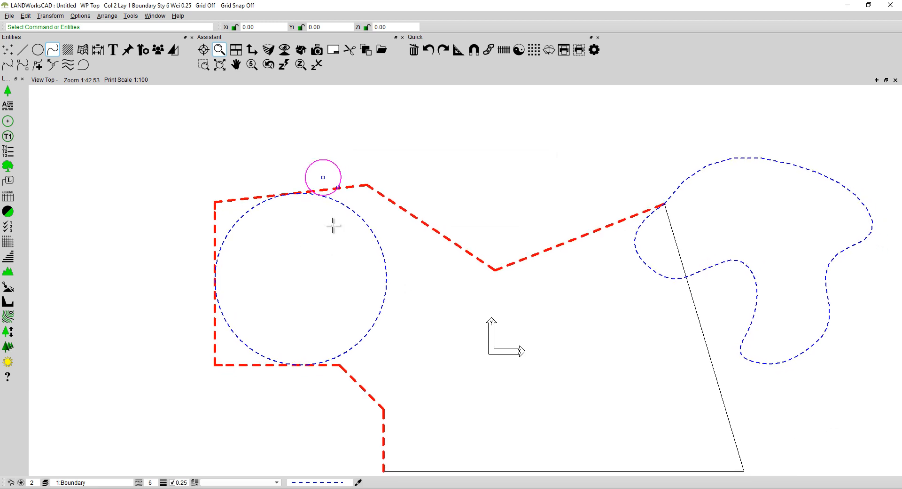
left_click(408, 232)
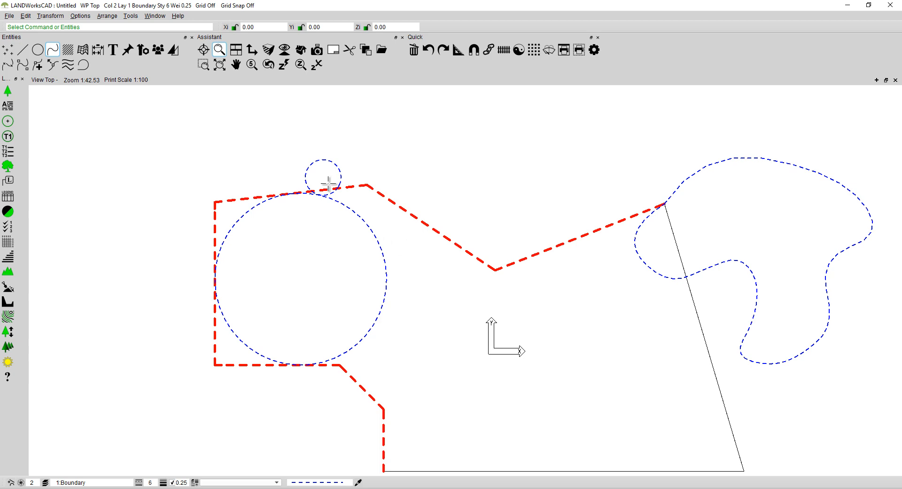
scroll(319, 187, "up", 4)
scroll(321, 189, "up", 2)
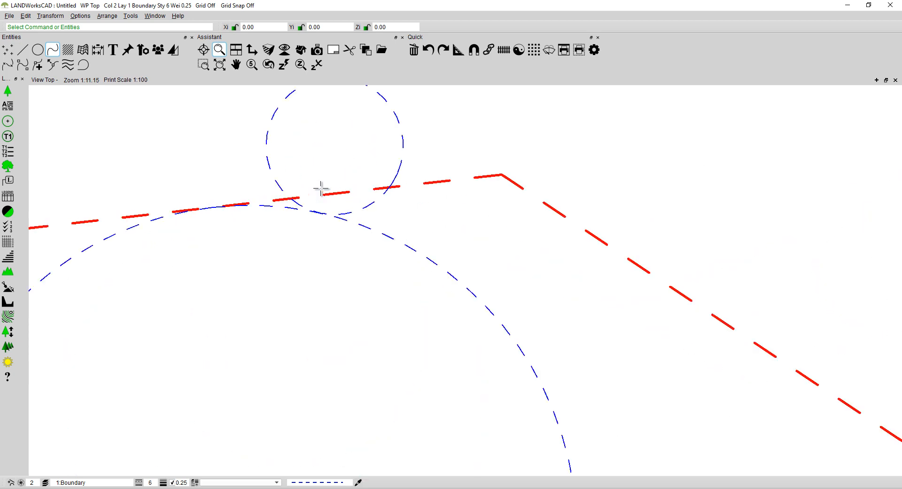
scroll(323, 189, "down", 2)
scroll(324, 190, "down", 6)
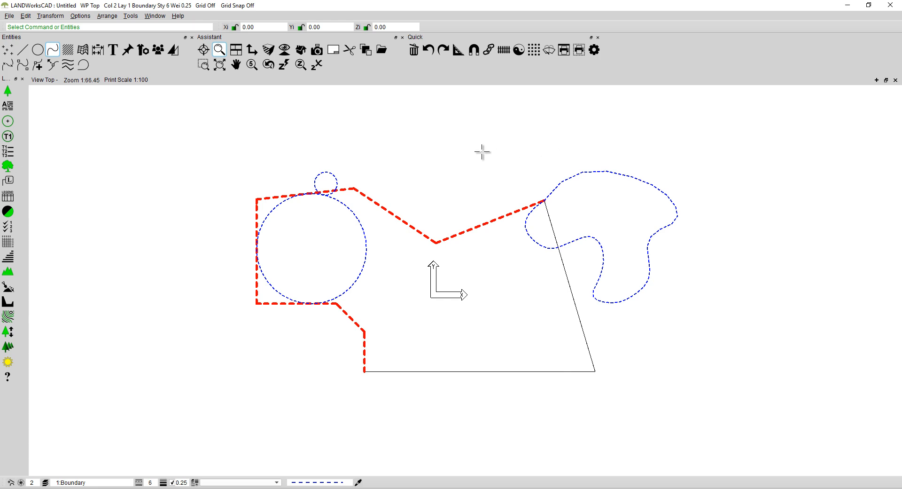
Step: Look at the vendor's online help contact page in the browser, close it and return to the drawing
left_click(177, 17)
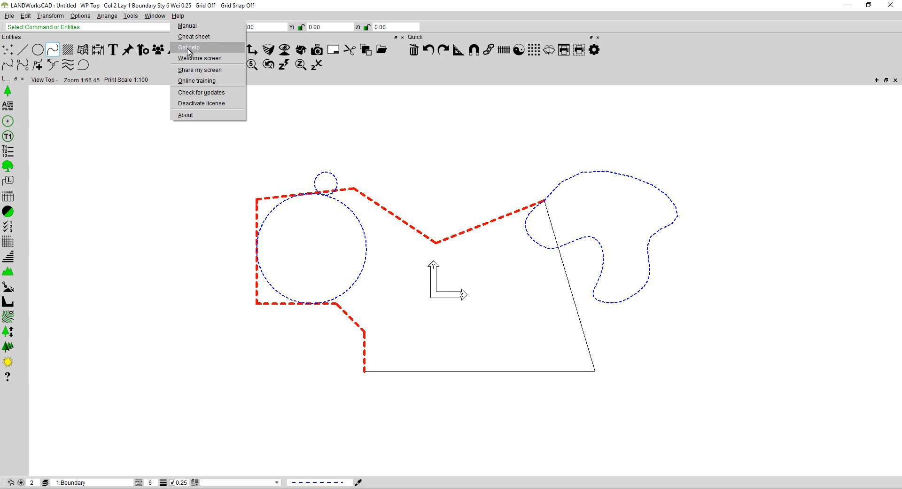
left_click(188, 52)
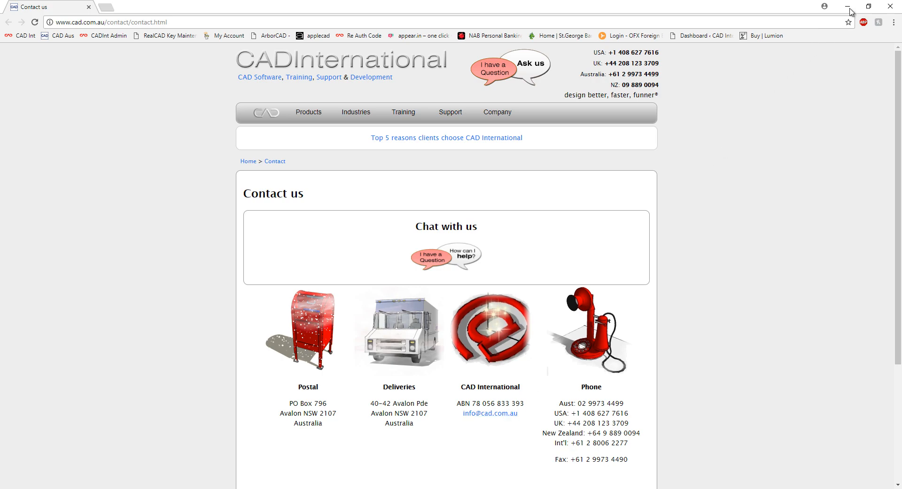
left_click(890, 7)
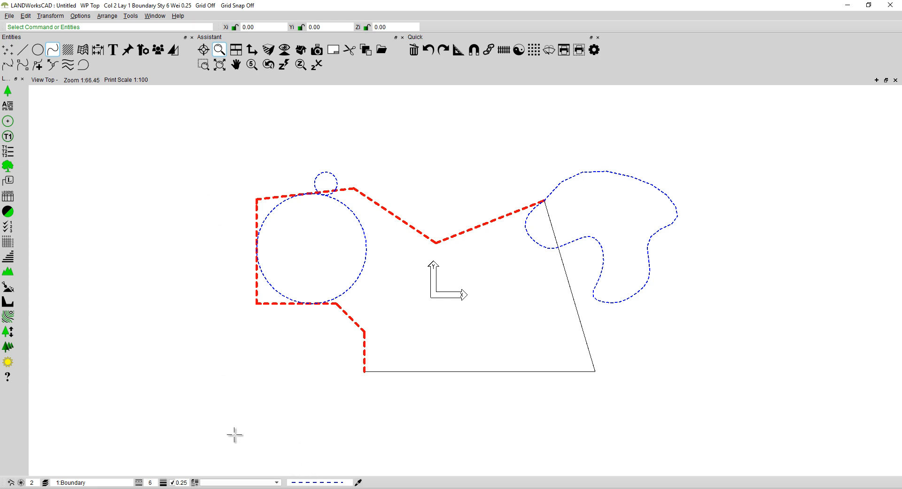
Step: Select dark green colour number 7 as the current colour in the general properties
left_click(32, 482)
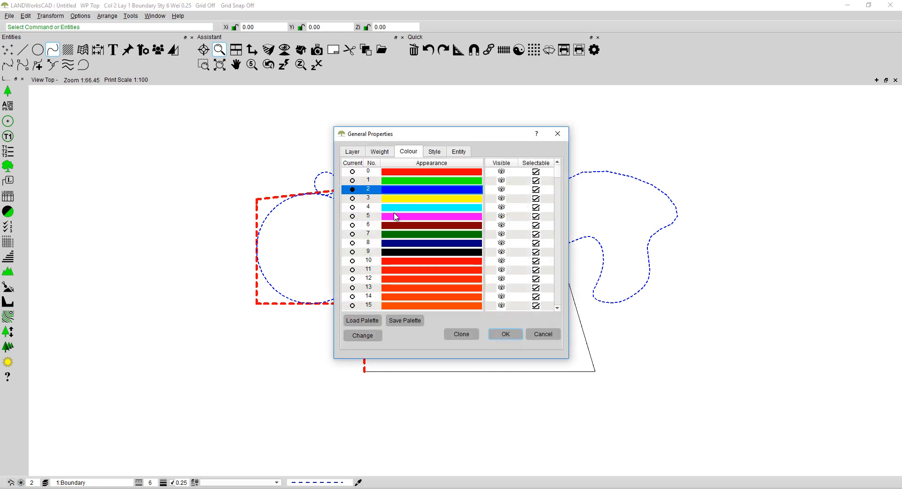
left_click(396, 234)
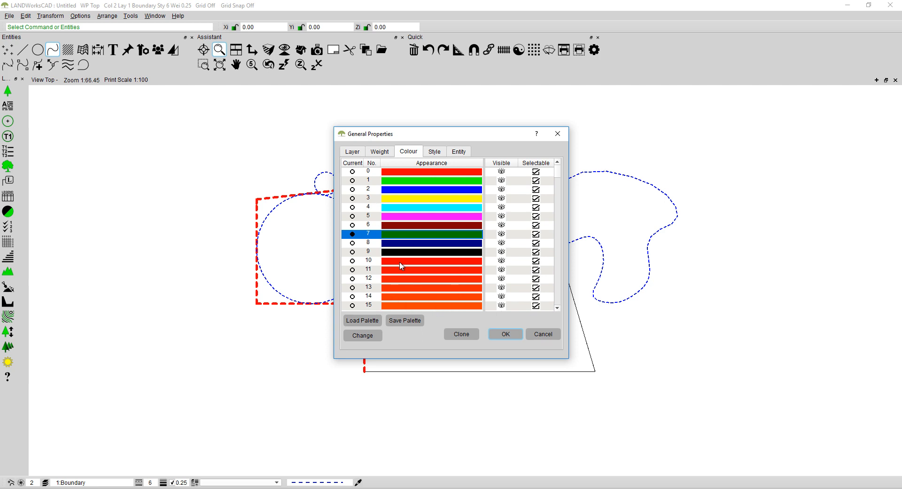
left_click(365, 321)
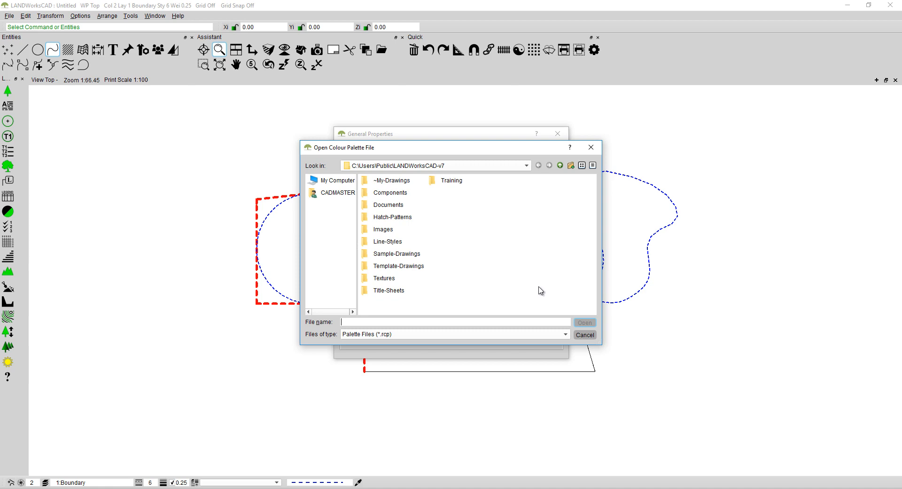
left_click(582, 337)
left_click(581, 337)
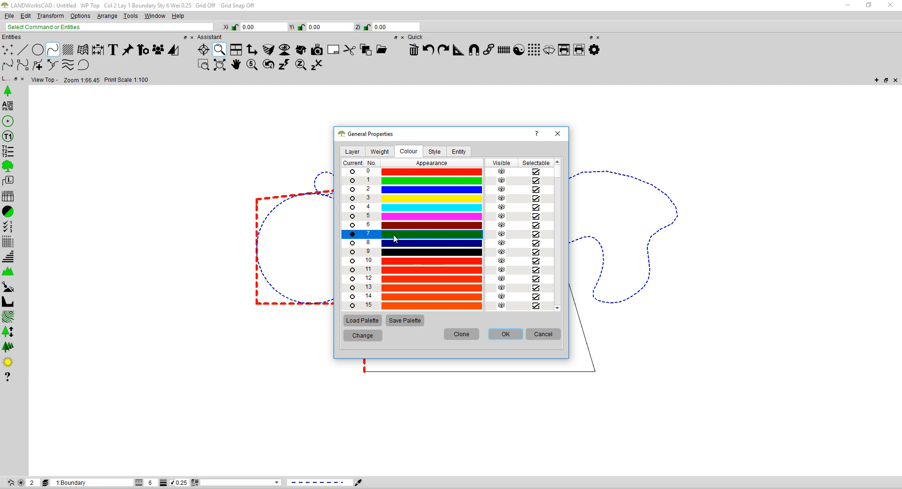
Step: Set the current line style to dash-dot style number 9 and apply the general properties
left_click(433, 153)
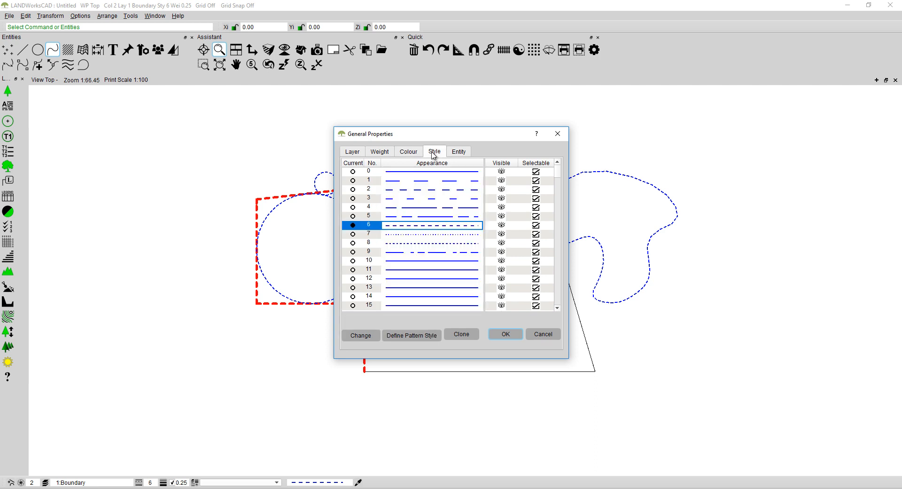
left_click(427, 254)
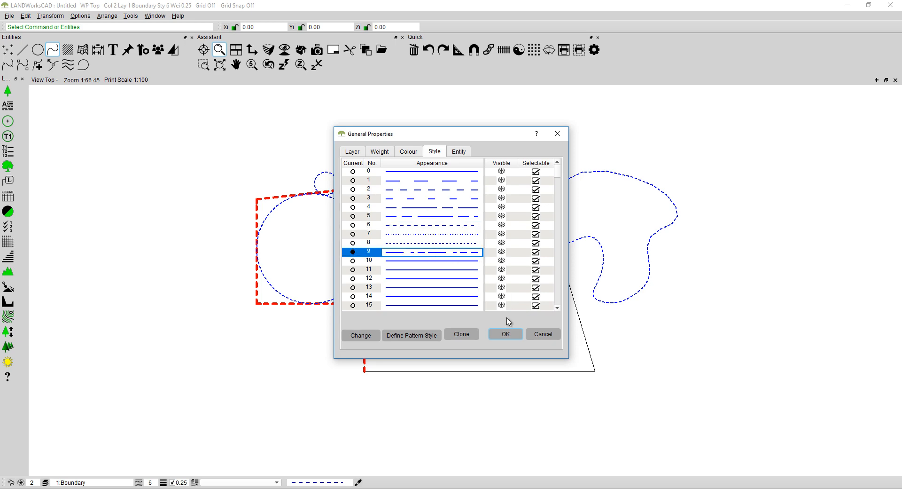
left_click(508, 333)
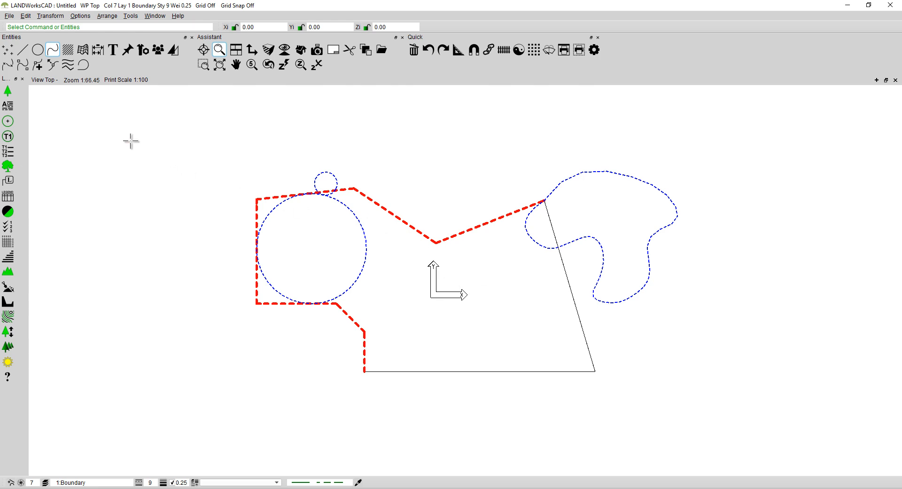
Step: Draw a horizontal X-axis line above all the shapes, ending directly above the black outline's lower-right corner
left_click(38, 65)
left_click(22, 51)
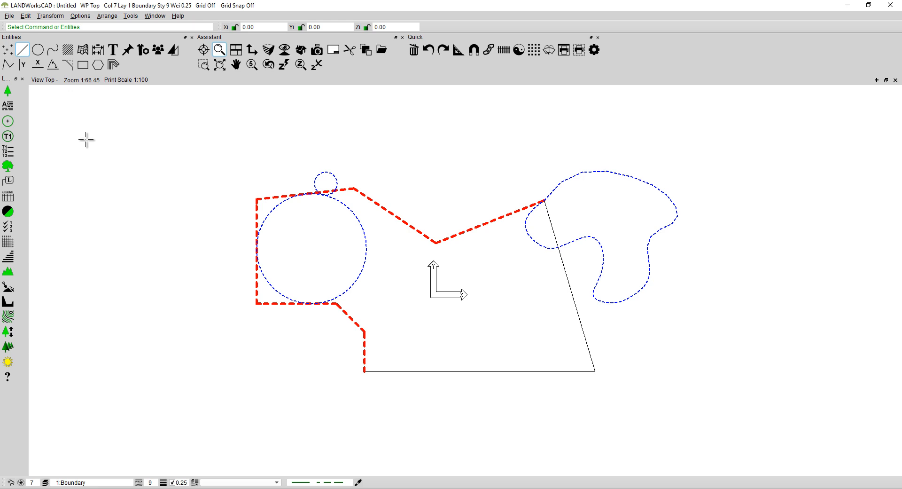
left_click(38, 65)
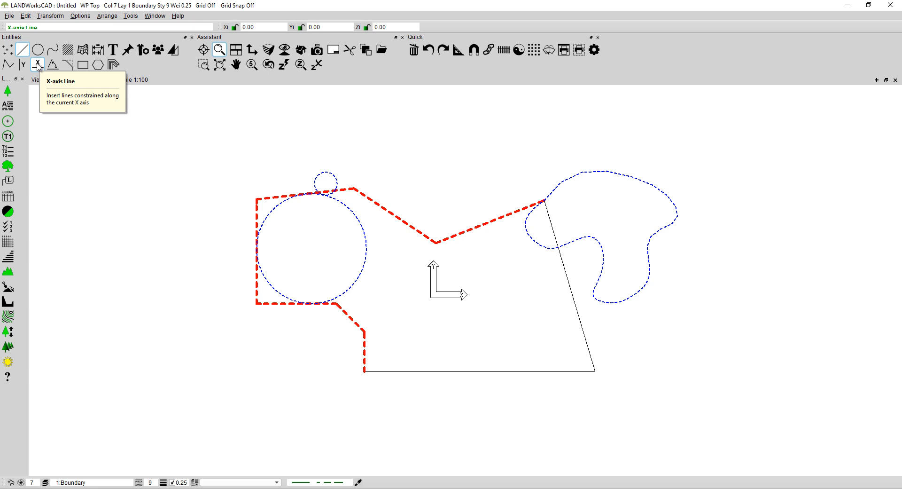
left_click(38, 66)
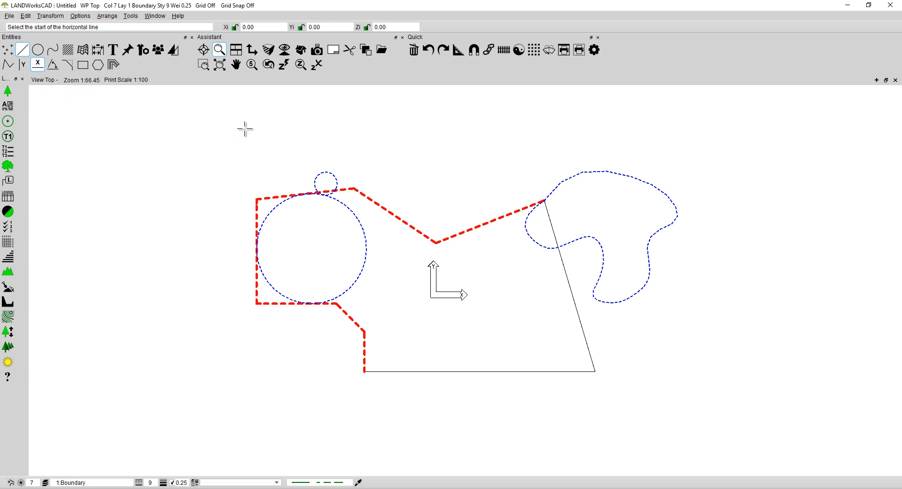
left_click(130, 108)
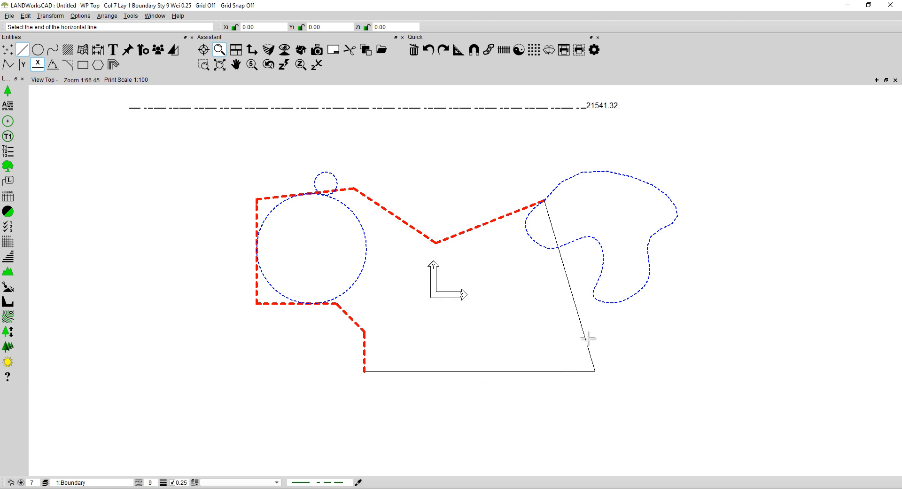
left_click(594, 366)
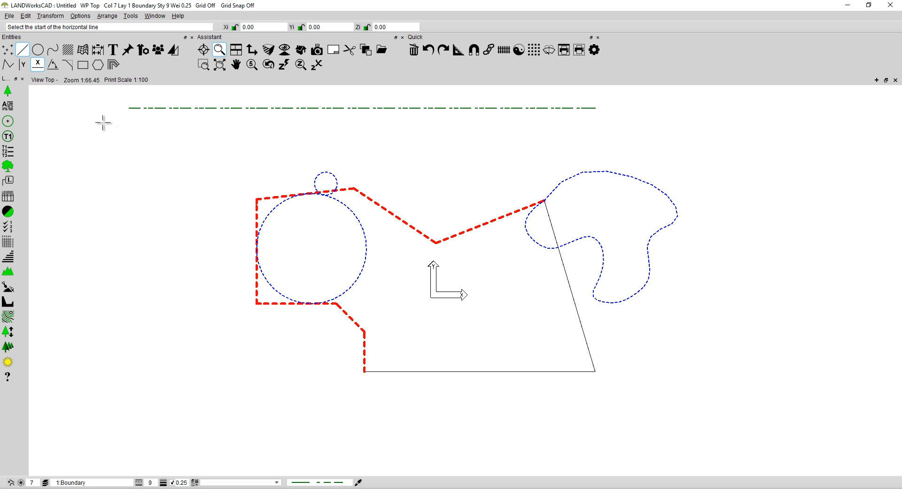
Step: Draw a vertical Y-axis line about 9580 mm long from the large circle's upper-left edge down past the boundary
left_click(23, 66)
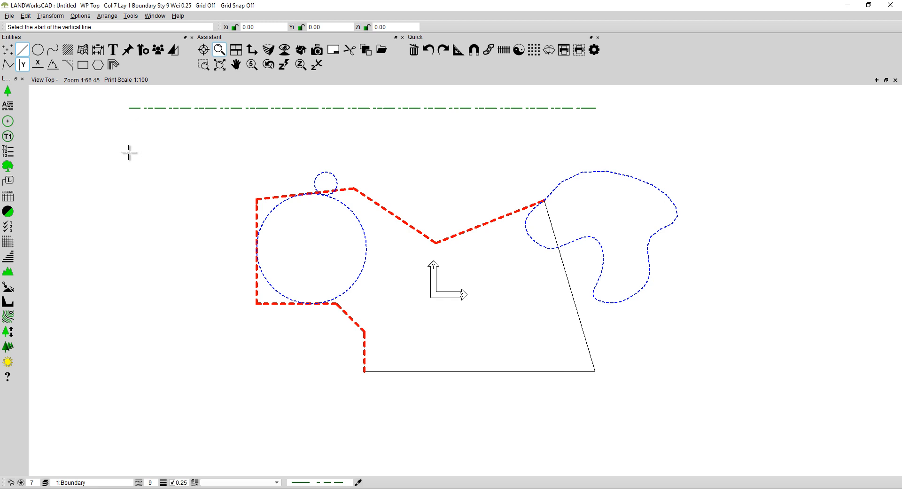
left_click(339, 201)
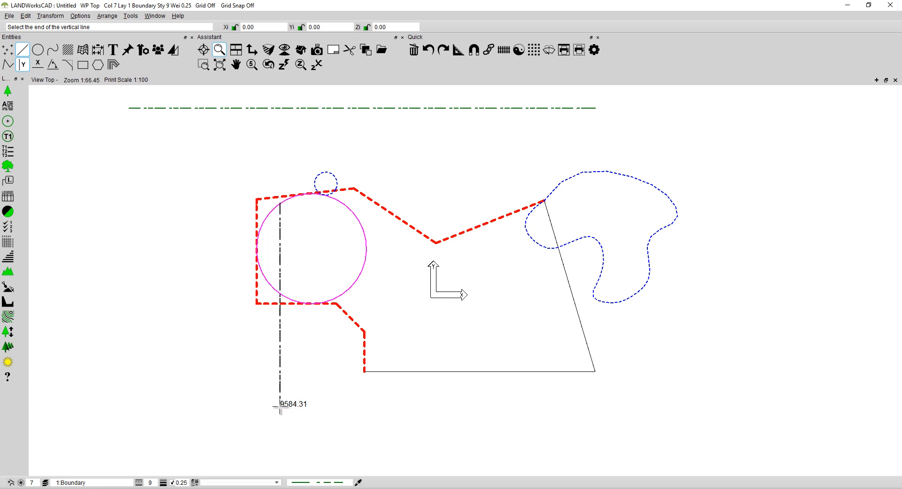
left_click(281, 407)
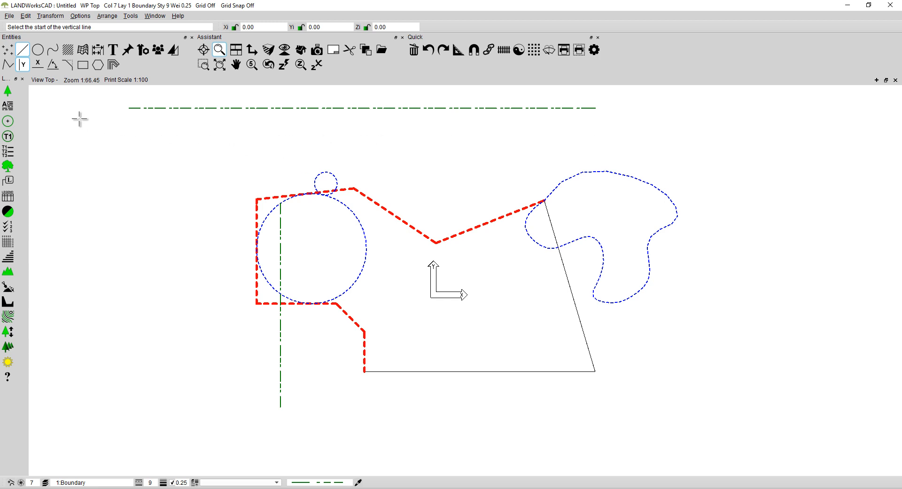
Step: Start a chain of lines below the horizontal green line with a first segment offset 10000 mm in X
left_click(9, 69)
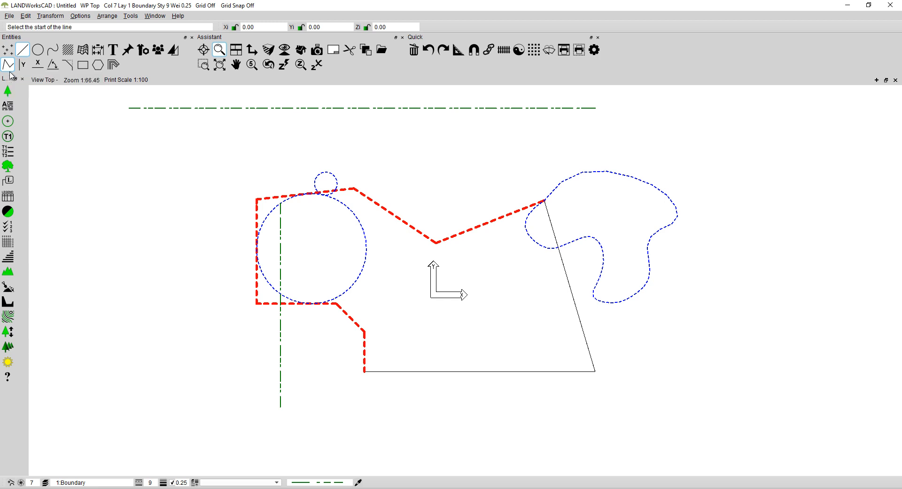
left_click(227, 133)
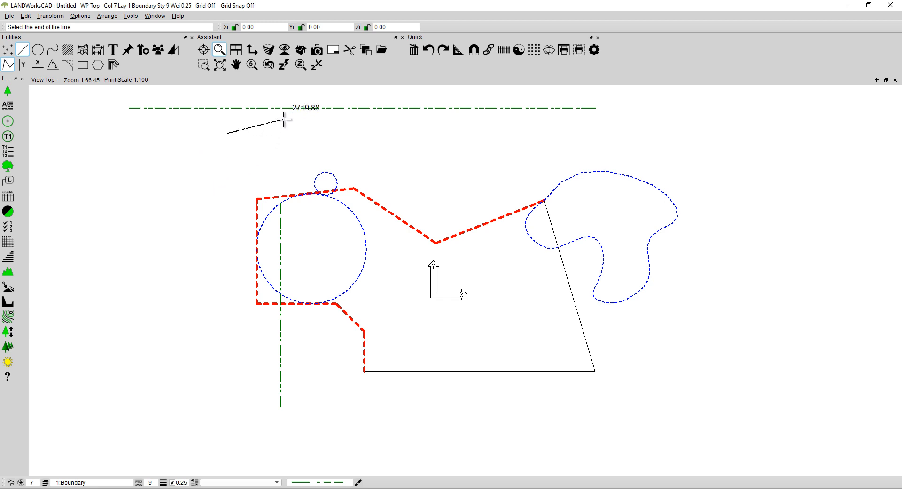
key("Tab")
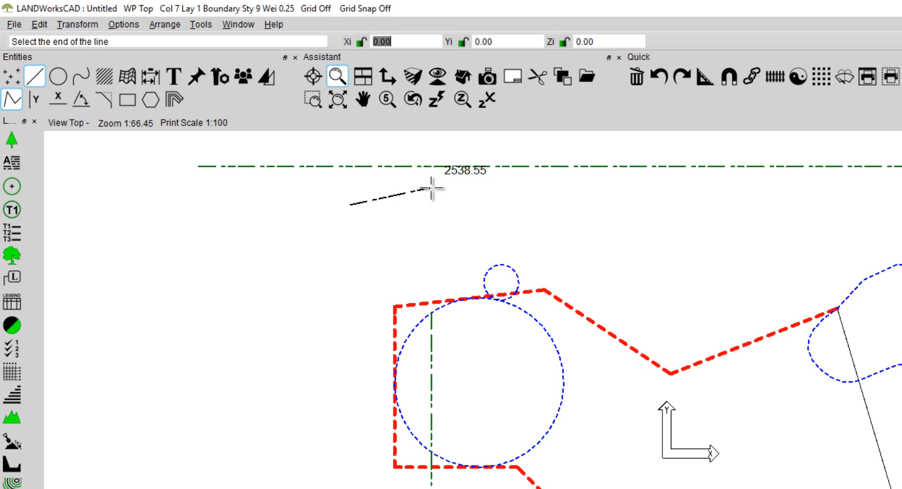
type("10000")
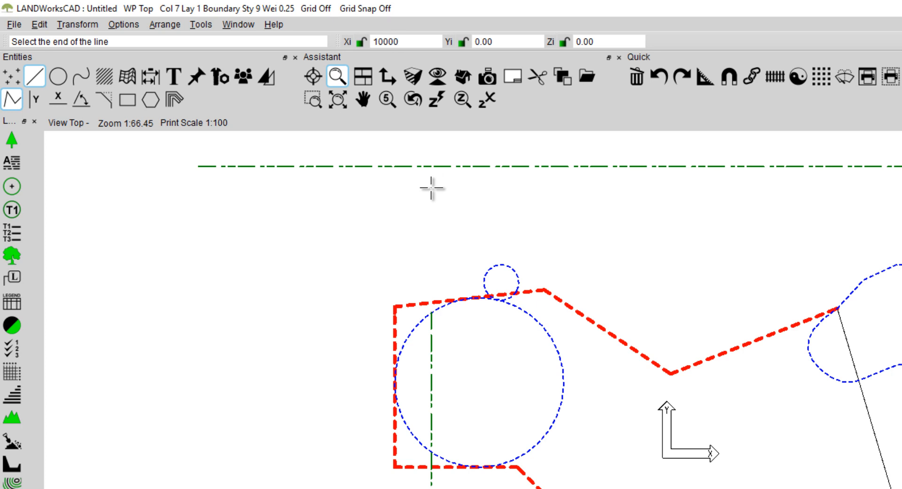
key("Return")
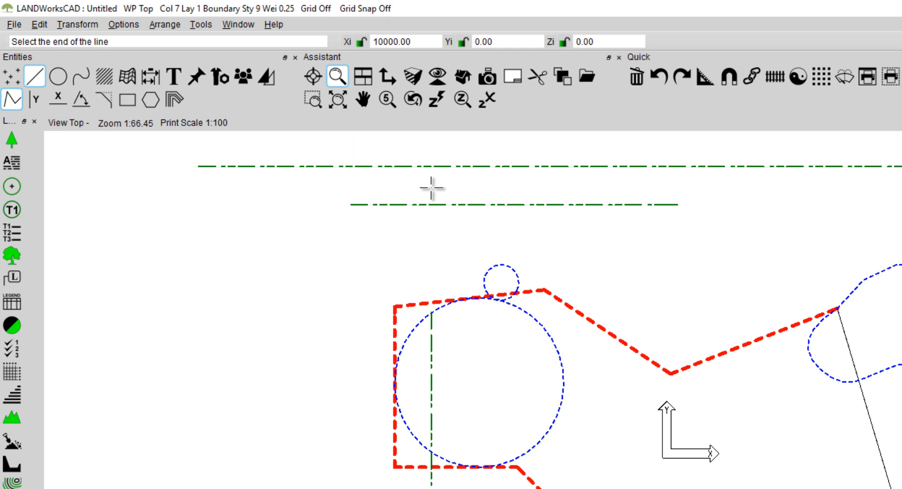
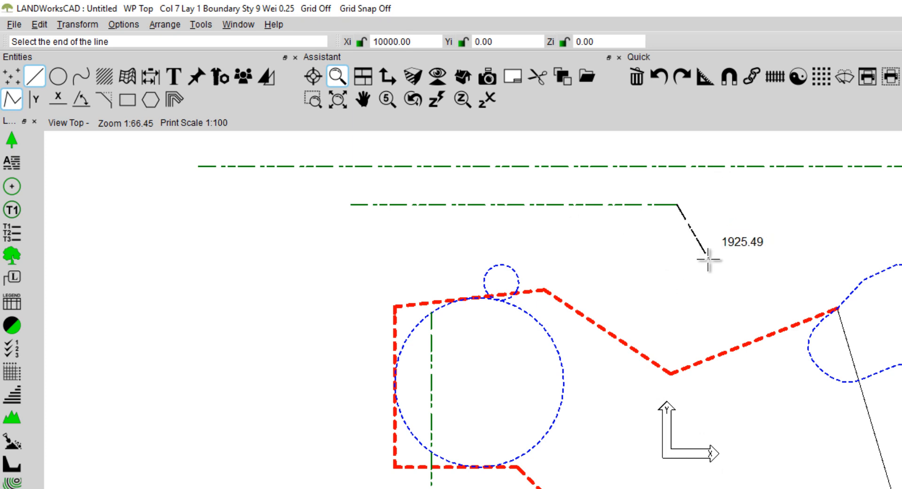
Step: Continue the line chain with a vertical segment using a Y offset of -4500 mm
key("Tab")
key("Tab")
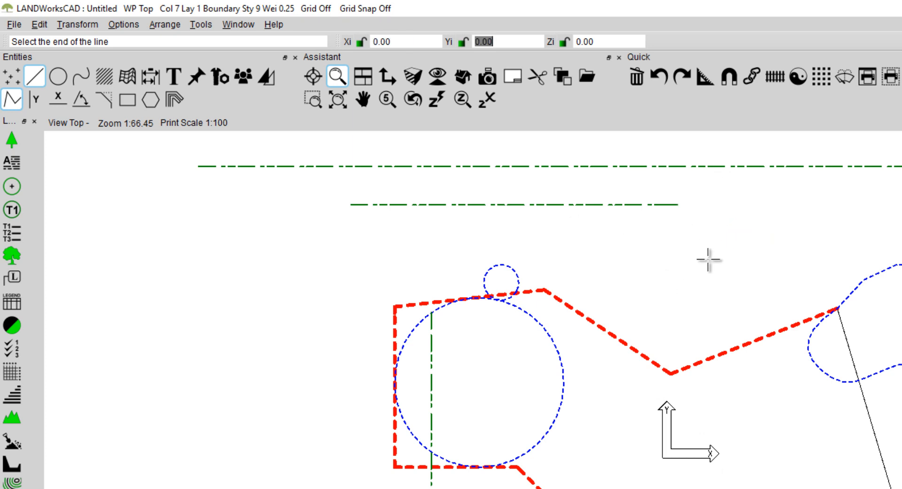
type("-")
type("4500.00")
key("Return")
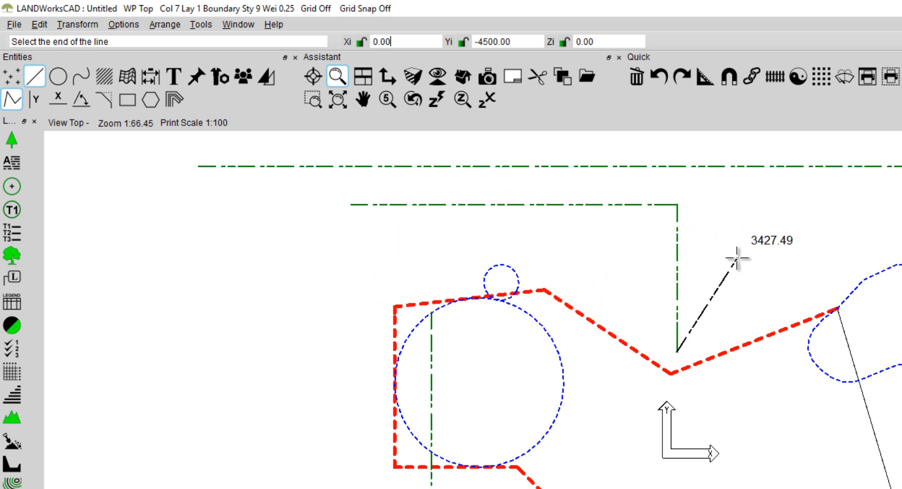
Step: Continue the line chain with a horizontal segment using an X offset of -10000 mm
key("Tab")
key("Return")
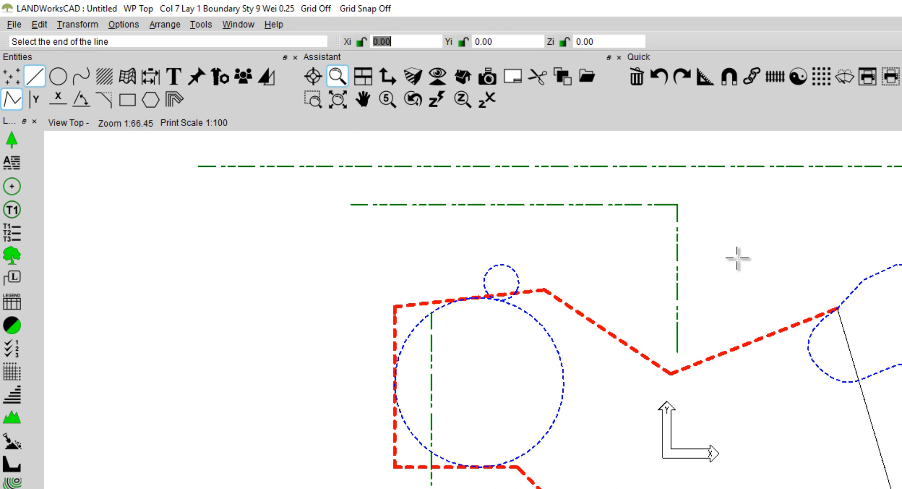
type("-10000")
key("Return")
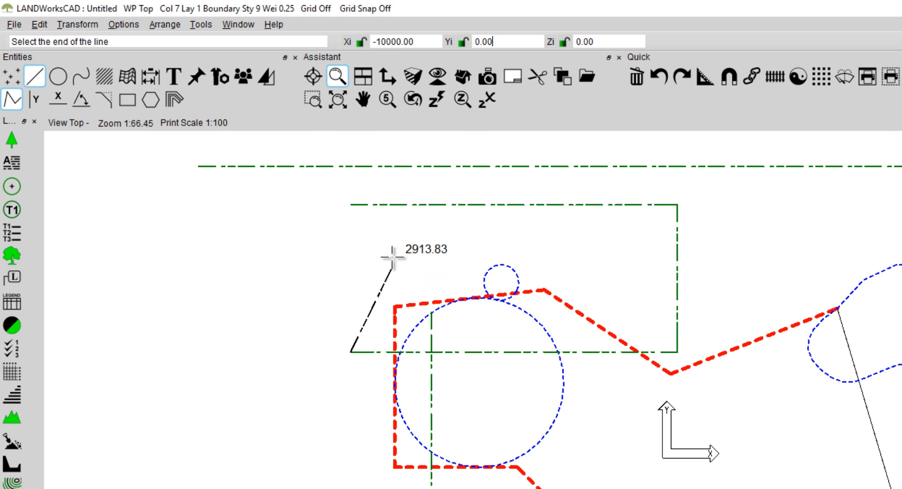
Step: Close the rectangle with a vertical segment back to its upper-left starting corner and end the line chain
left_click(356, 206)
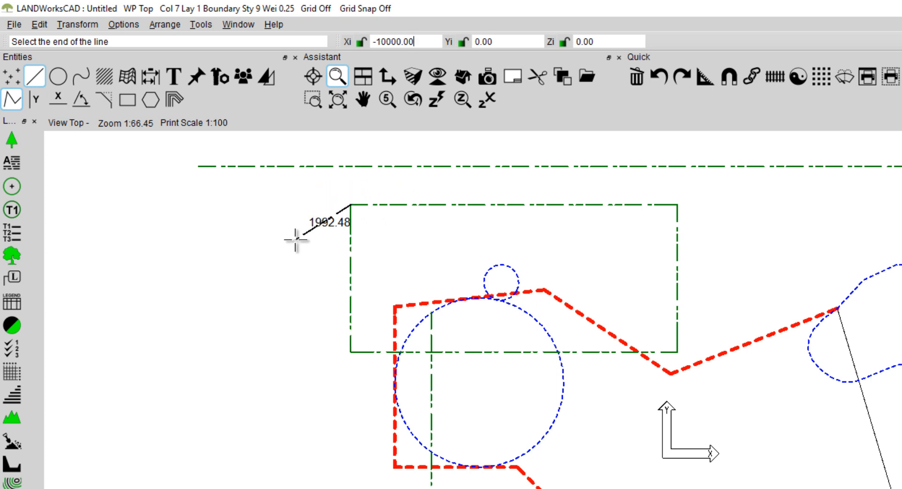
key("Escape")
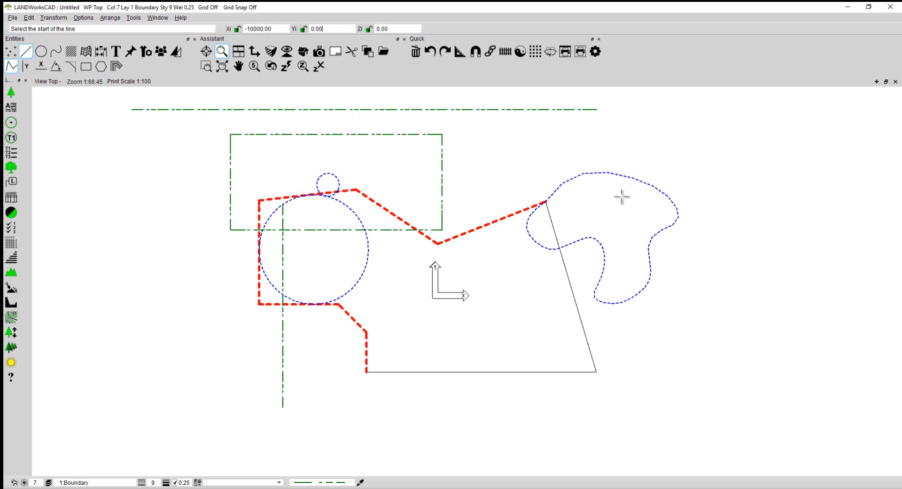
Step: Start a line in the empty area above and right of the blue curve, using distance-and-angle entry with a distance of 5000 mm
middle_click_drag(611, 196, 308, 217)
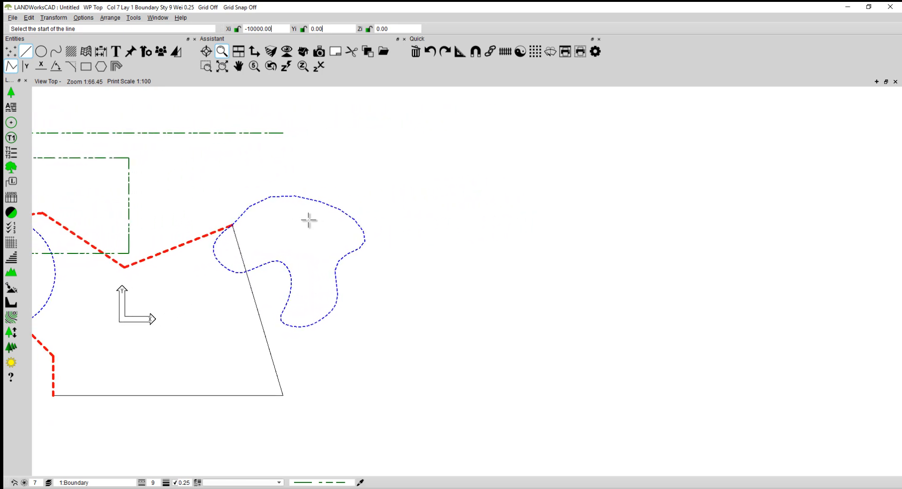
left_click(396, 157)
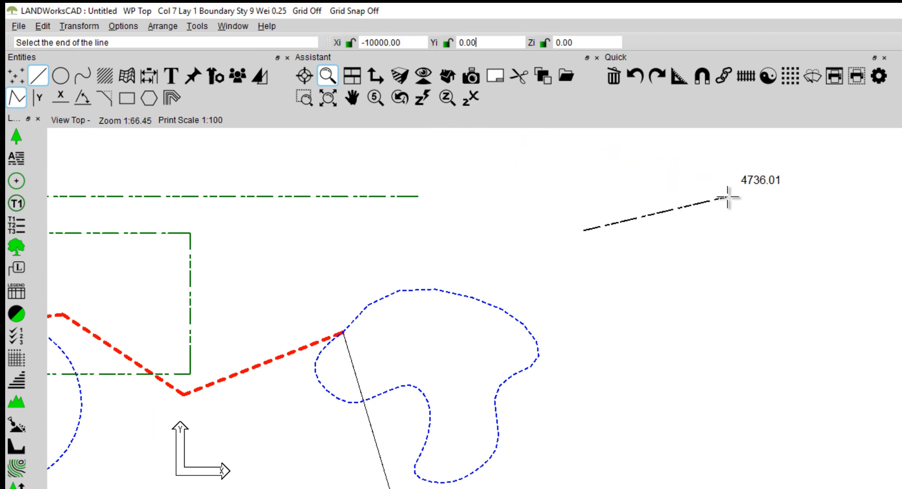
key("Return")
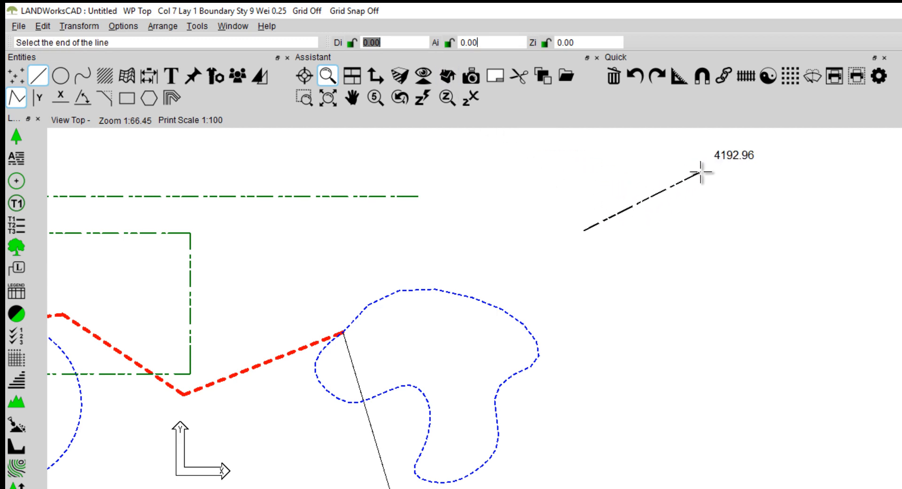
type("5")
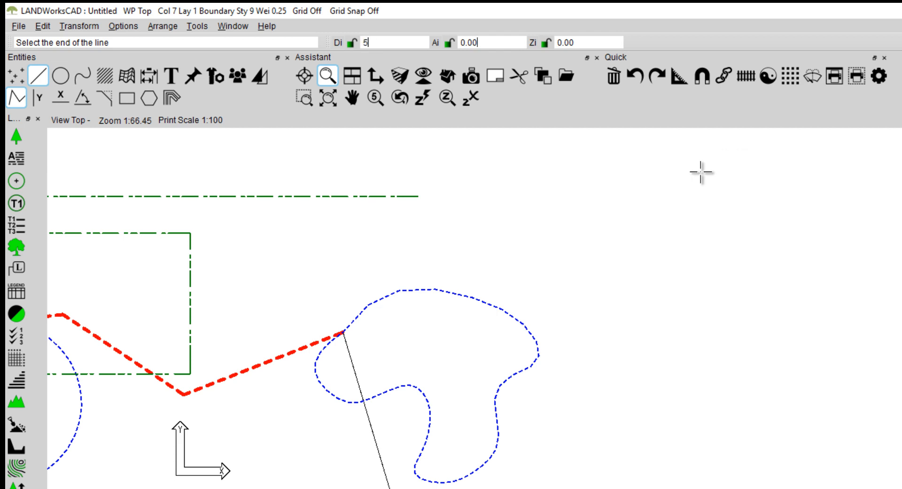
type("000")
Step: Set the line's angle to 15 degrees, place it and end the line command
key("Tab")
key("Tab")
key("Tab")
key("Tab")
key("Tab")
key("Tab")
key("Tab")
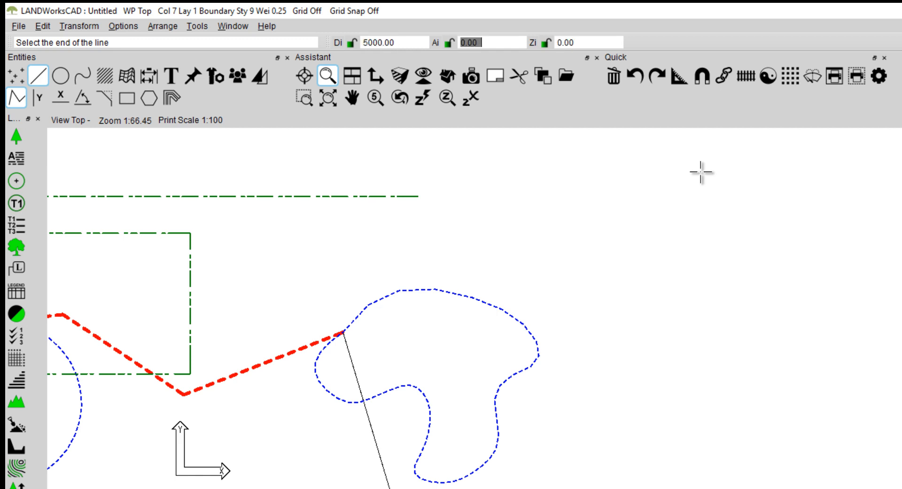
key("Tab")
key("Tab")
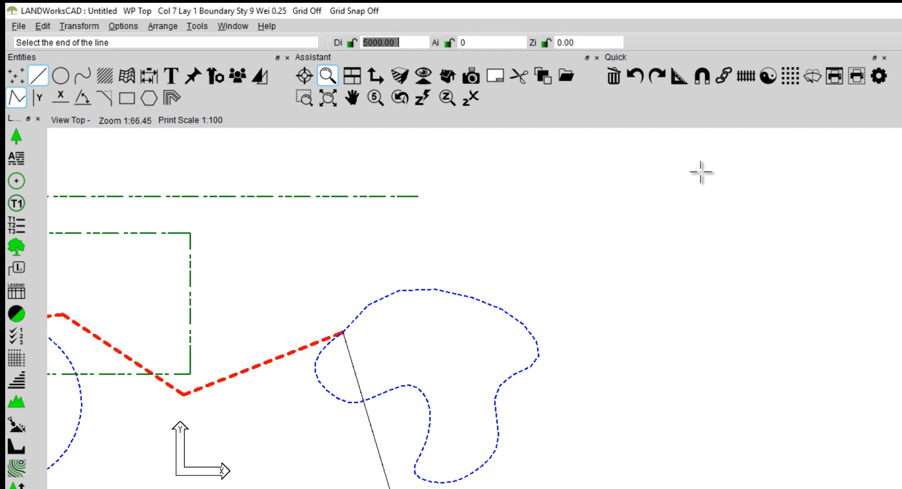
key("Tab")
key("Tab")
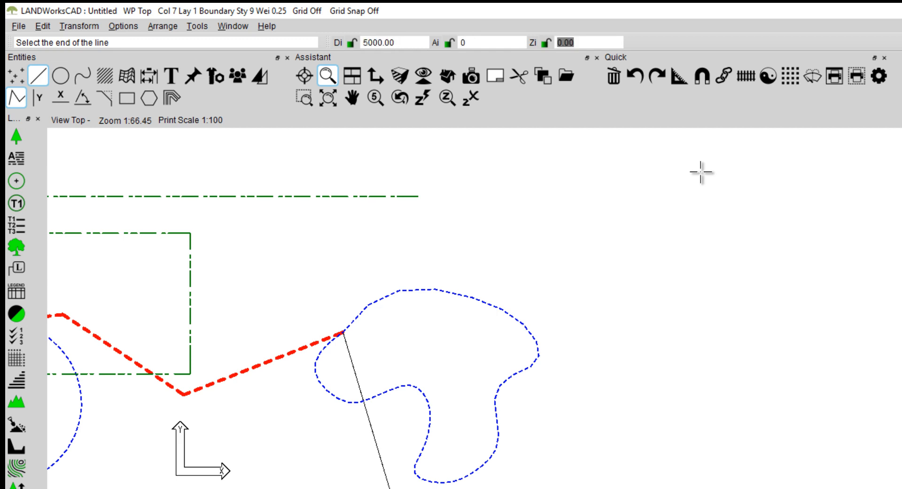
key("Tab")
key("Tab")
type("0")
key("BackSpace")
type("15")
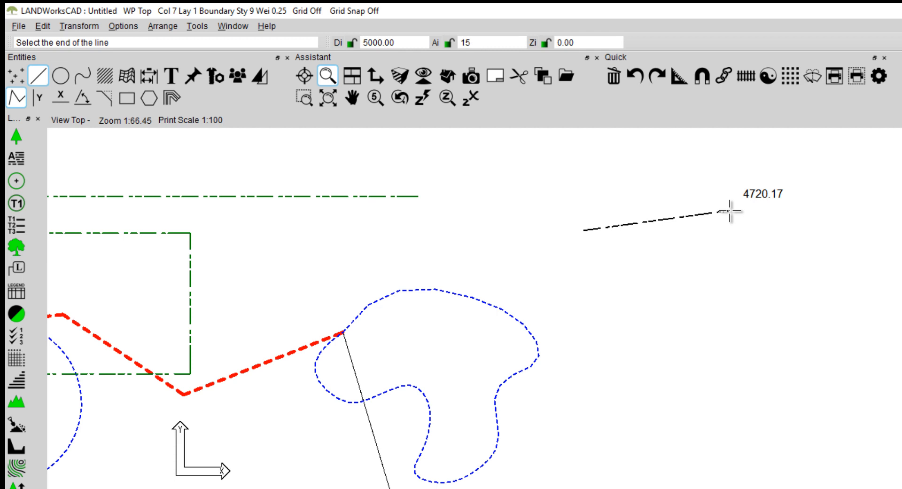
key("Return")
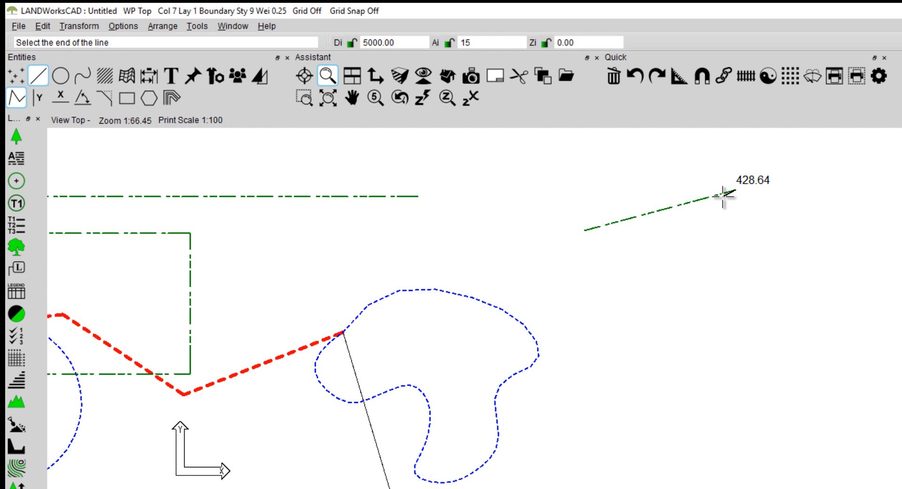
left_click(743, 219)
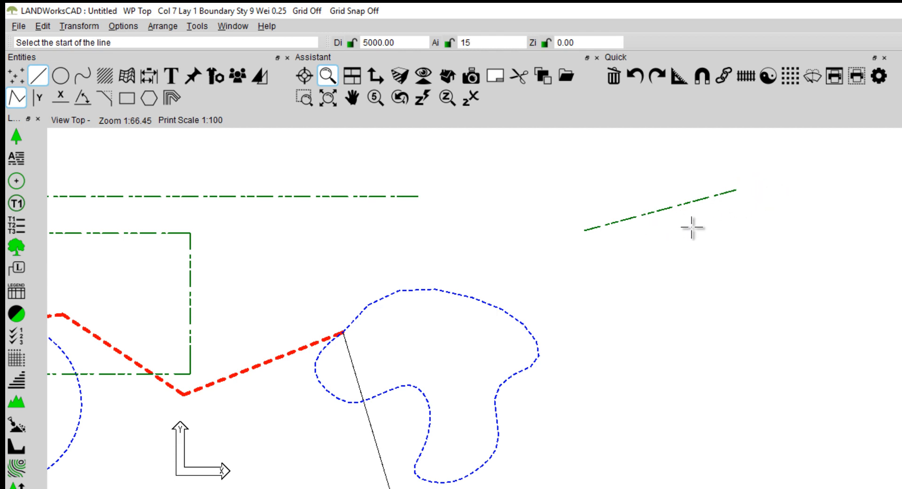
key("Escape")
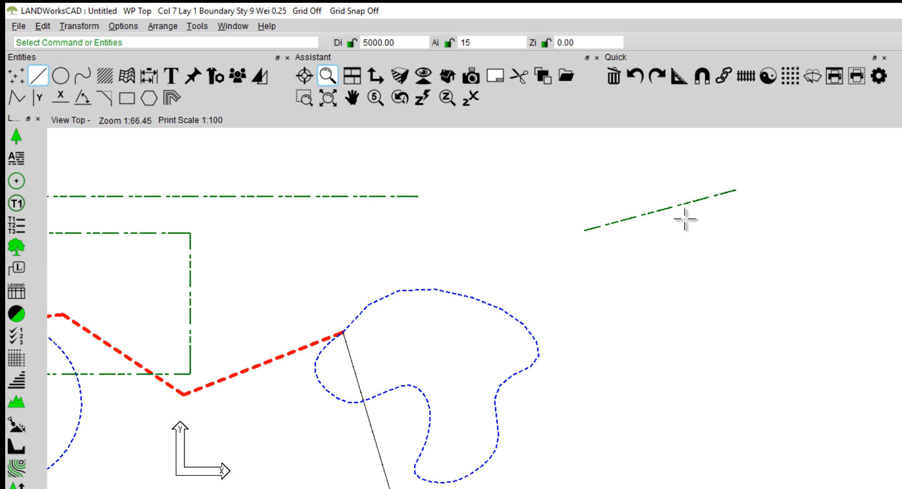
Step: Check the length and Angle 1 of the new sloping line in its properties, without changing anything
double_click(663, 208)
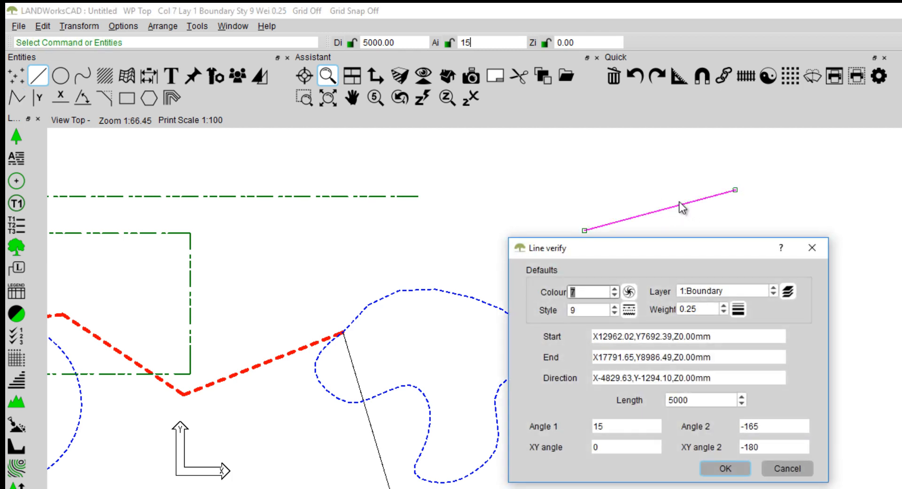
left_click_drag(699, 399, 663, 399)
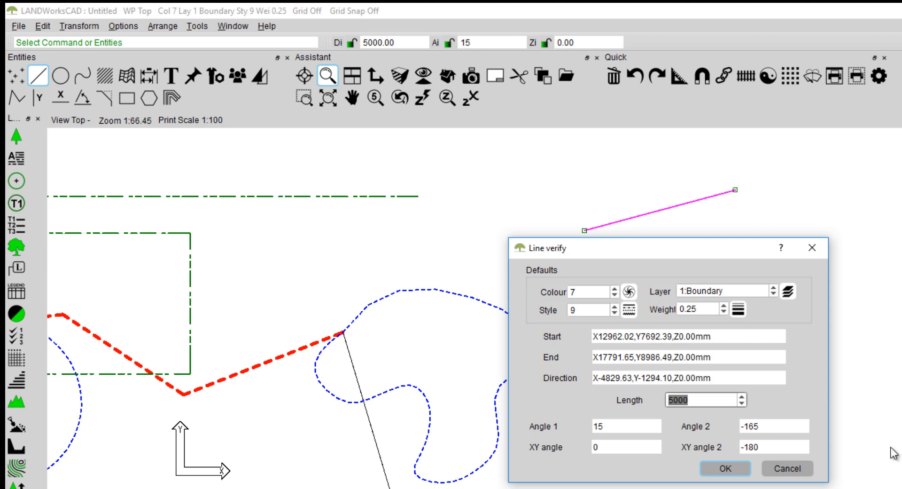
left_click(607, 424)
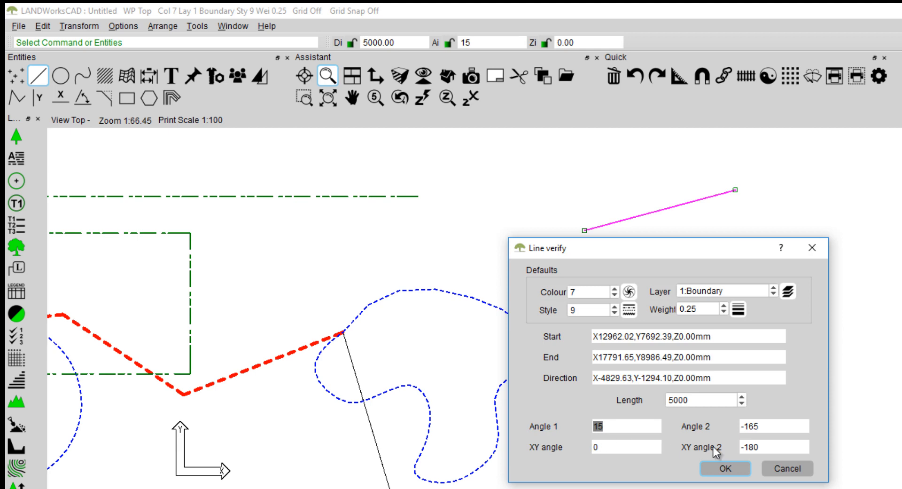
left_click(784, 465)
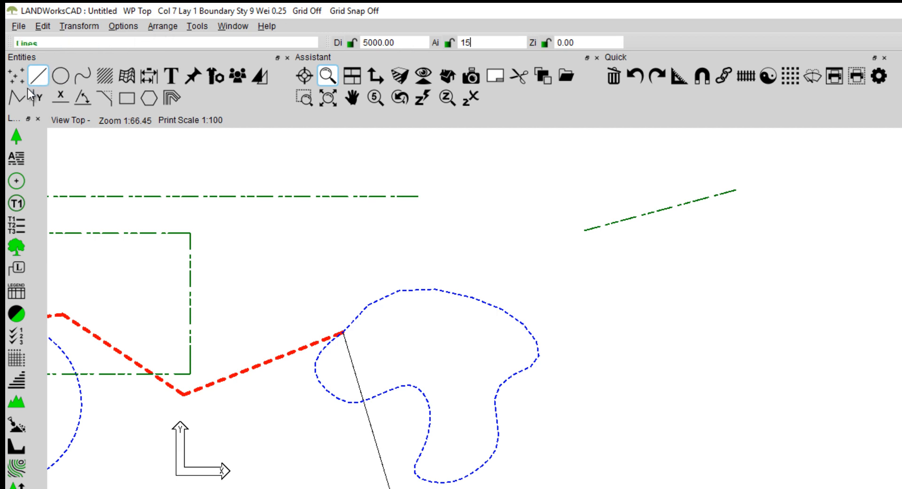
Step: Draw a line starting just below the sloping line, using bearing-and-length entry with a bearing of 25#12'15" and a length of 5000 mm
left_click(17, 98)
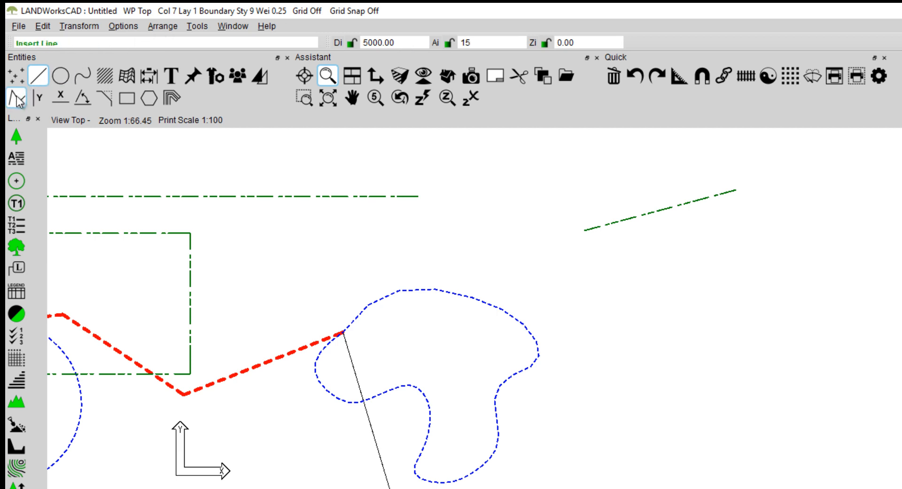
left_click(611, 275)
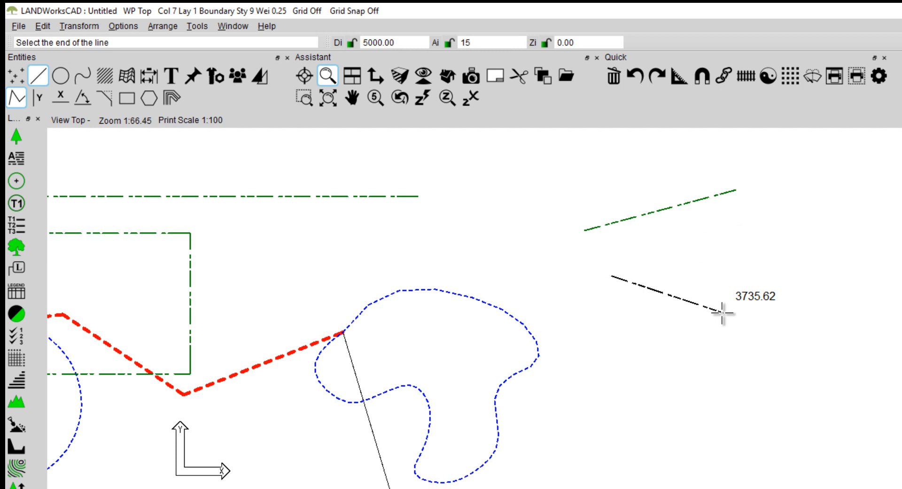
key("Return")
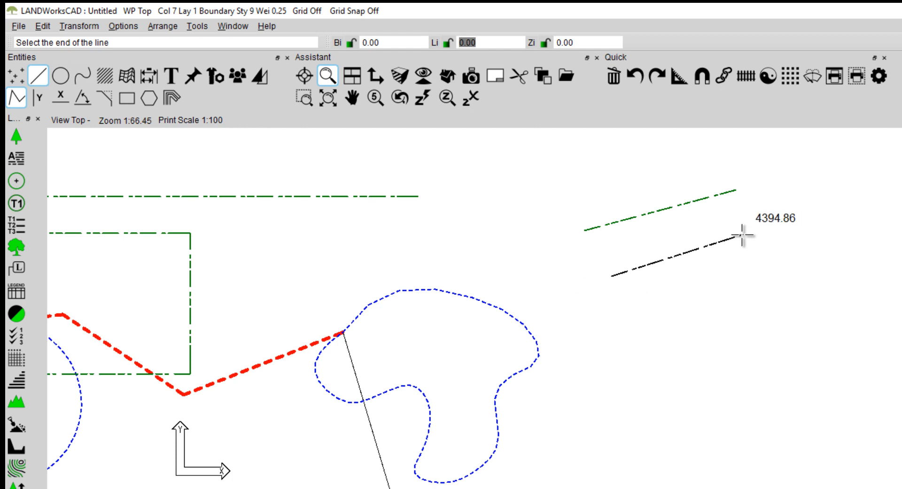
key("shift+Tab")
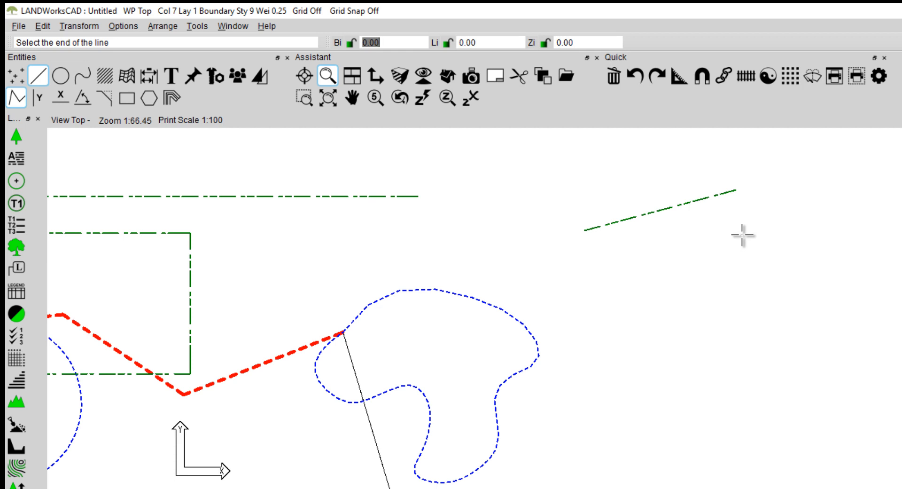
type("25#12'15\"")
key("Tab")
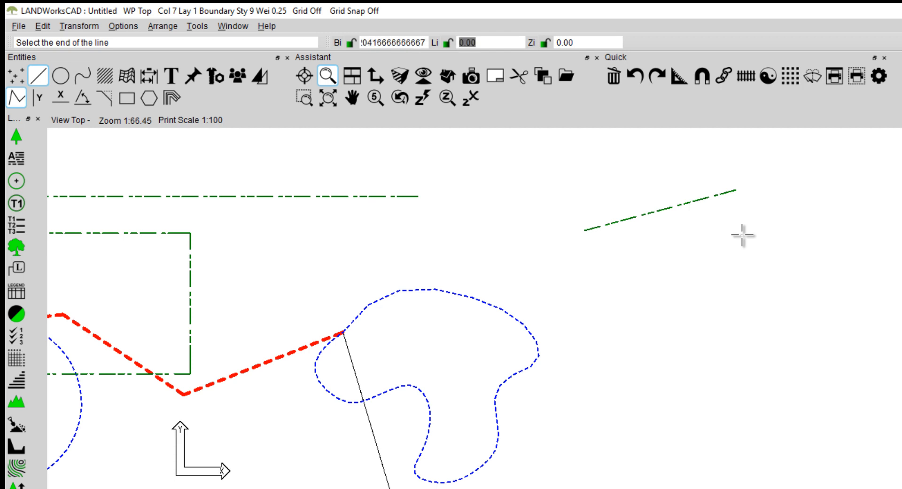
type("5000")
key("Return")
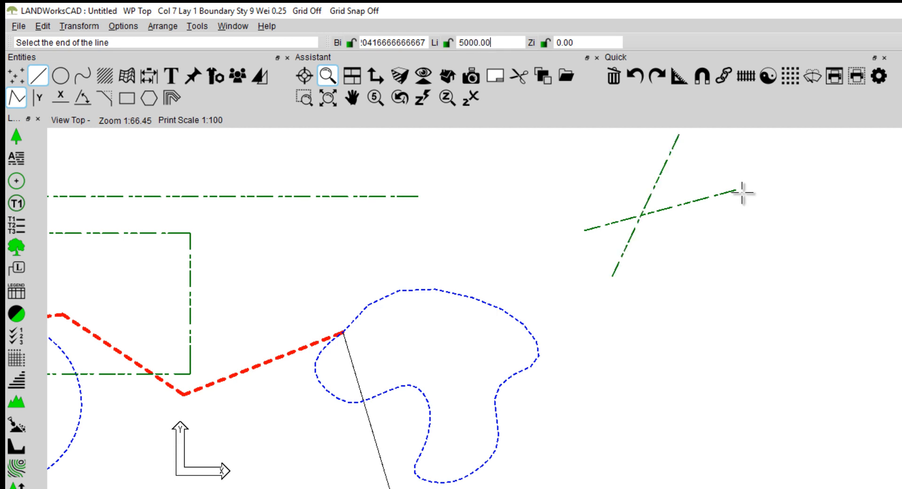
middle_click_drag(682, 151, 643, 198)
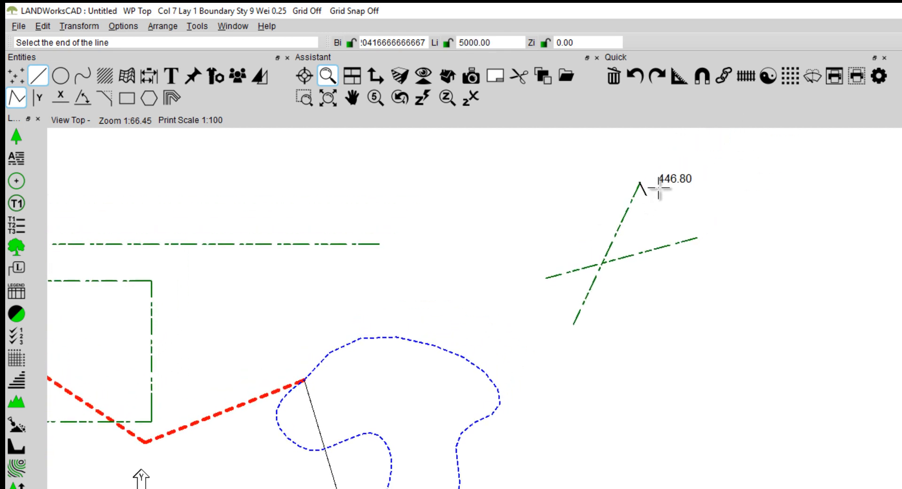
key("Escape")
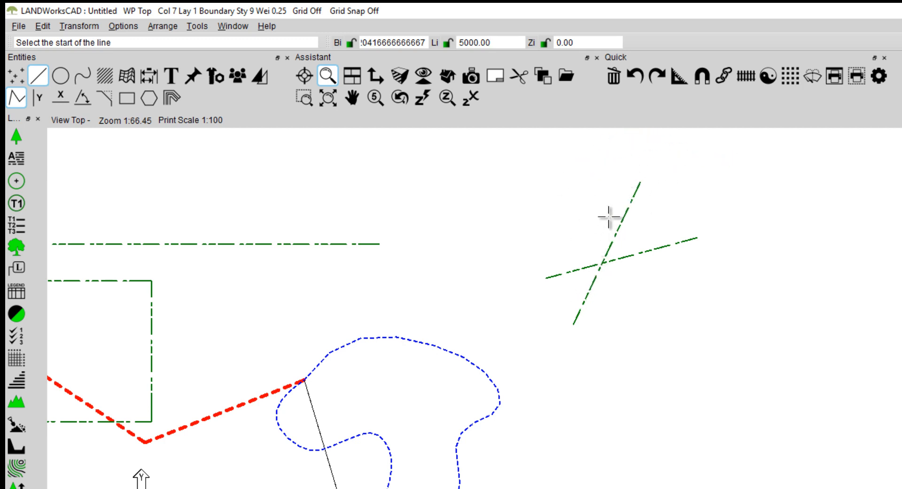
key("Escape")
Step: Check the length and angles of the line drawn by bearing in its properties
double_click(623, 223)
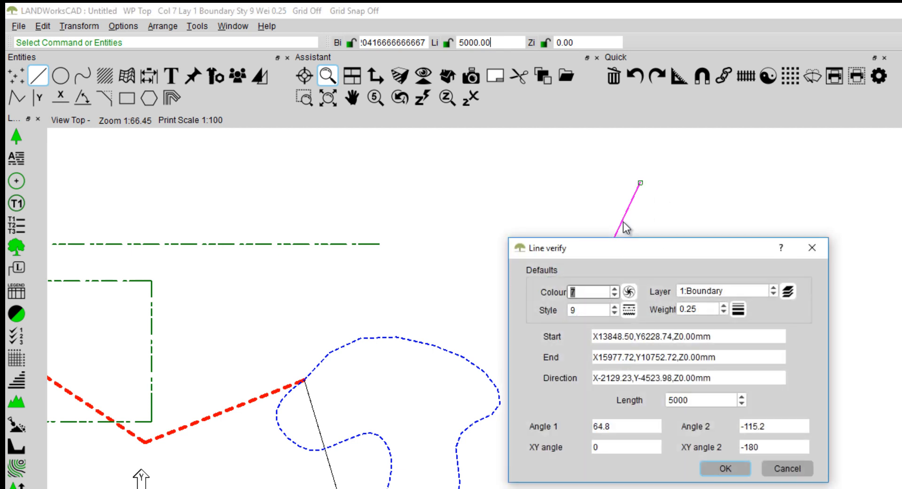
key("Return")
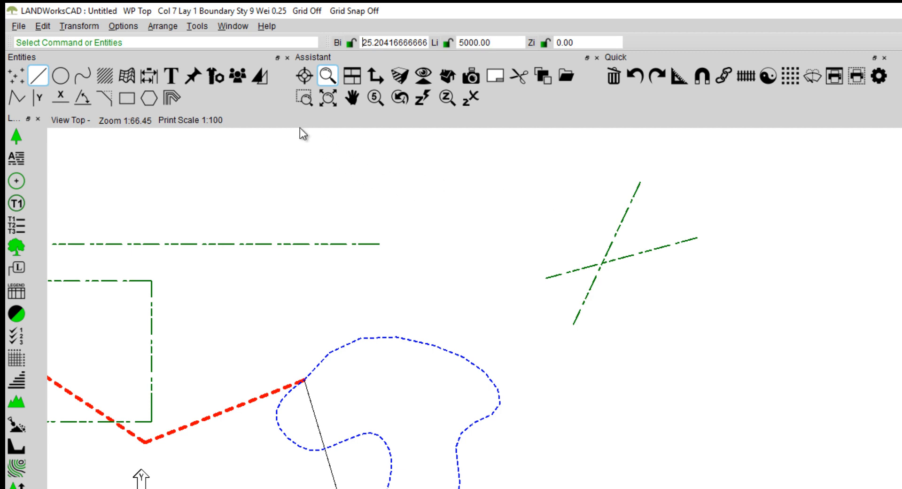
Step: Offset the five connected red boundary segments to a digitized position just outside the outline, without round corners
left_click(259, 76)
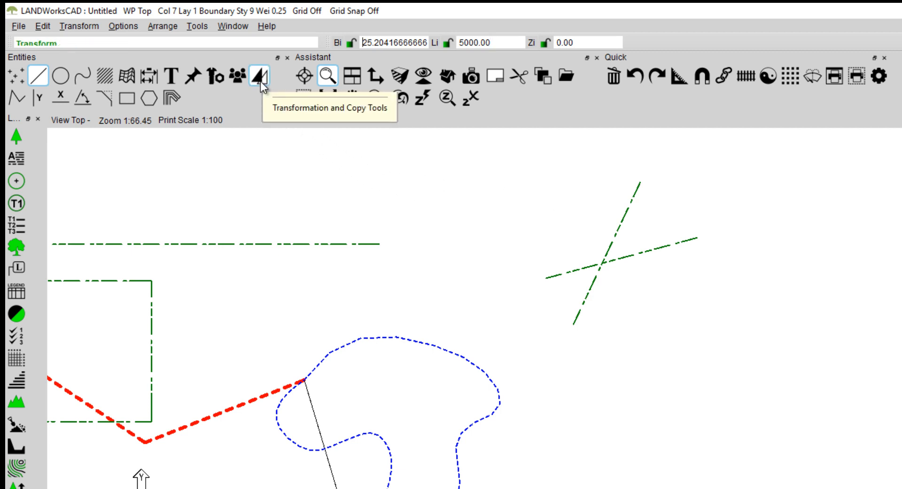
left_click(259, 81)
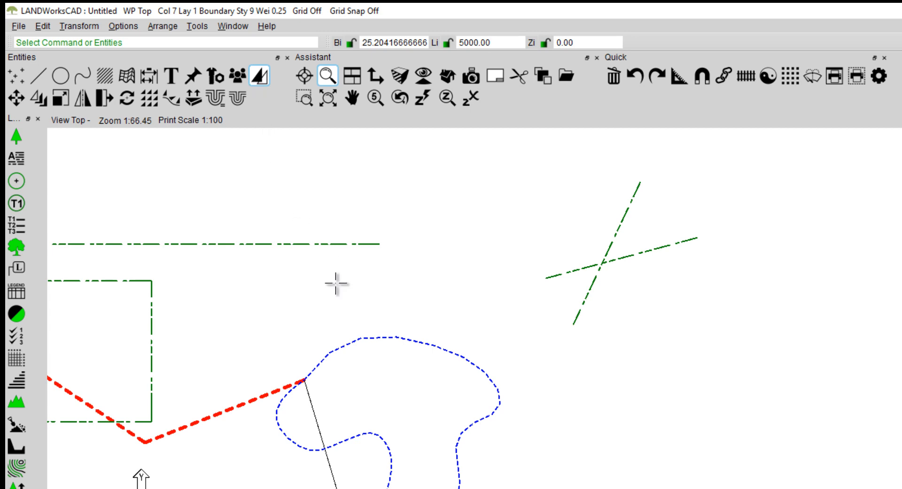
scroll(330, 295, "down", 2)
middle_click_drag(312, 301, 557, 266)
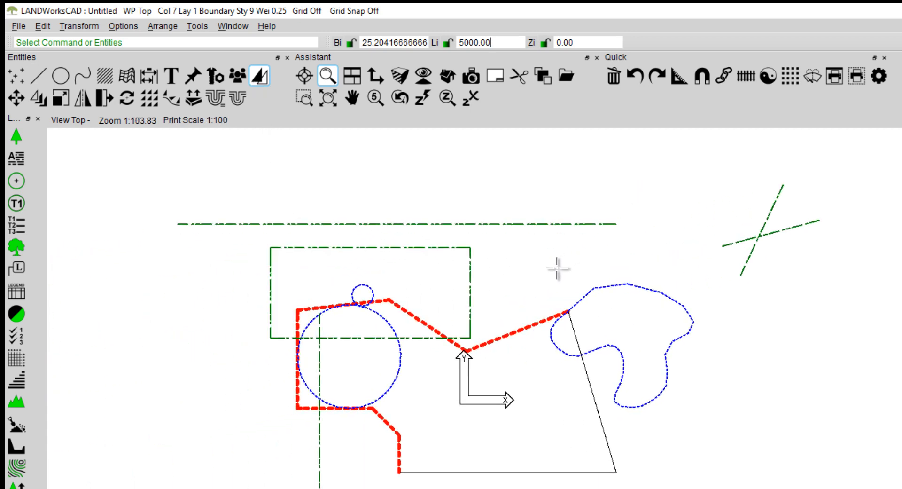
left_click(514, 331)
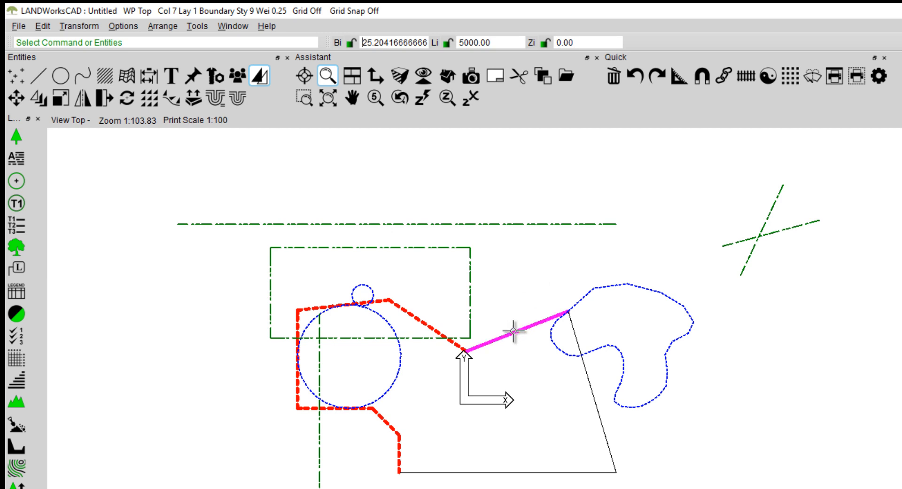
left_click(413, 314)
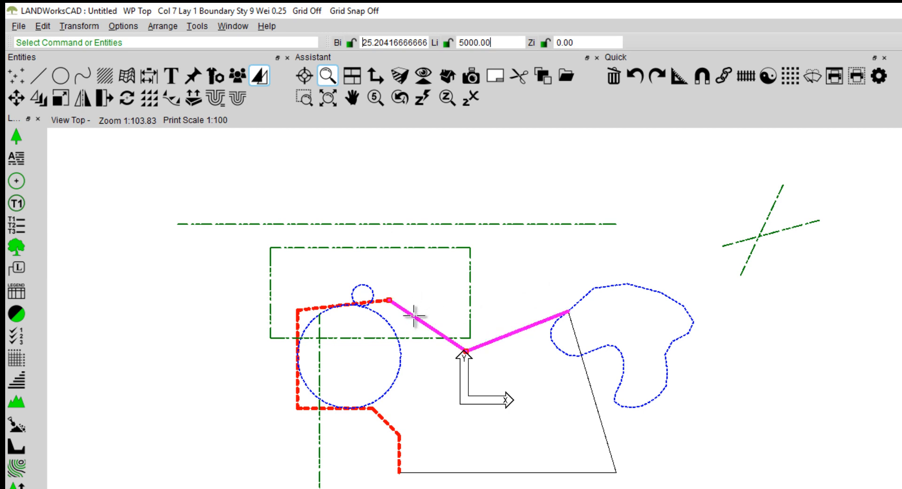
left_click(315, 307)
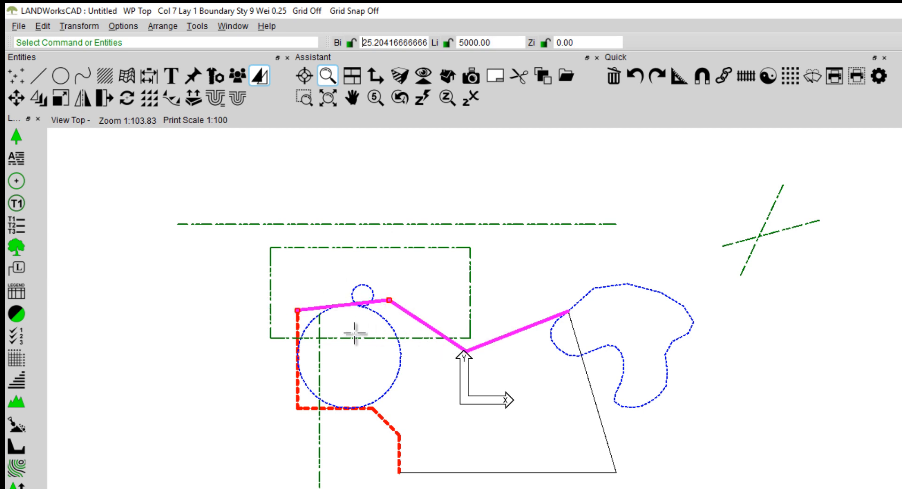
left_click(298, 320)
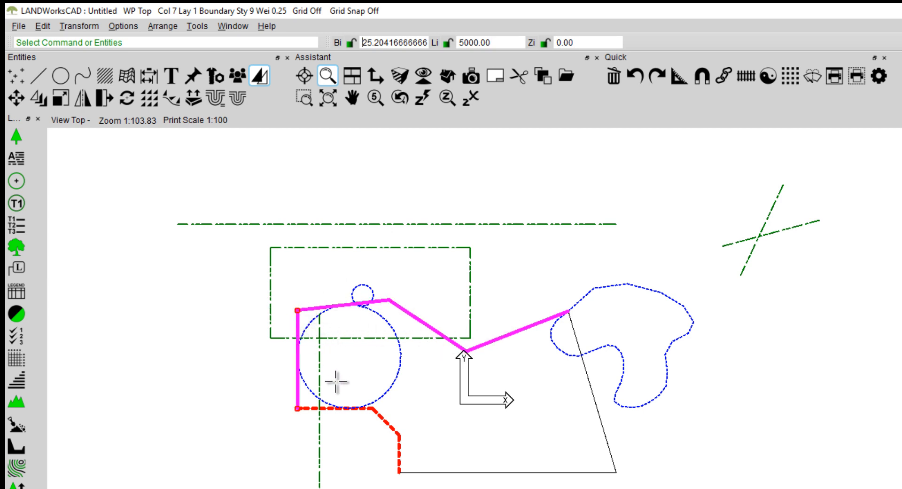
left_click(310, 409)
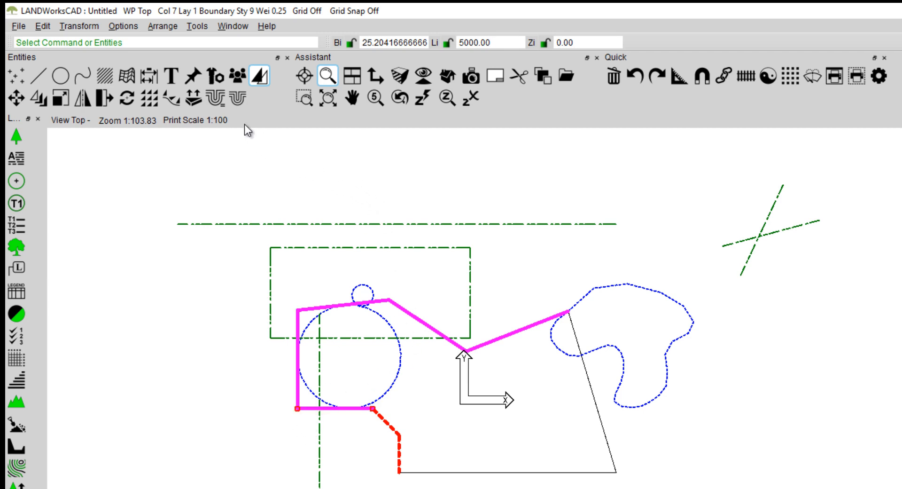
left_click(236, 105)
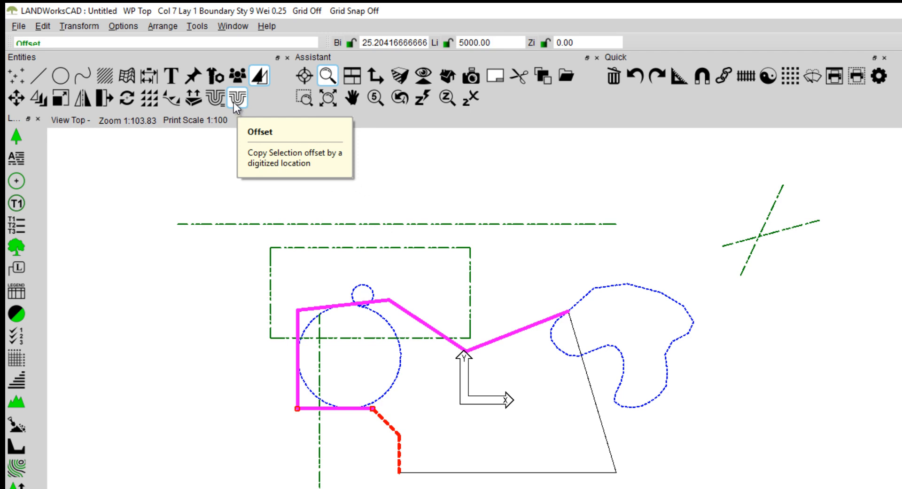
left_click(233, 102)
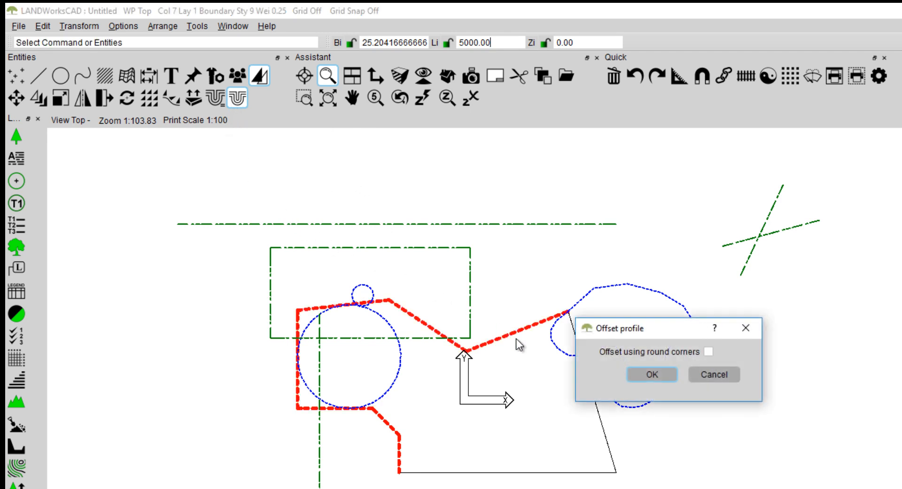
left_click(651, 375)
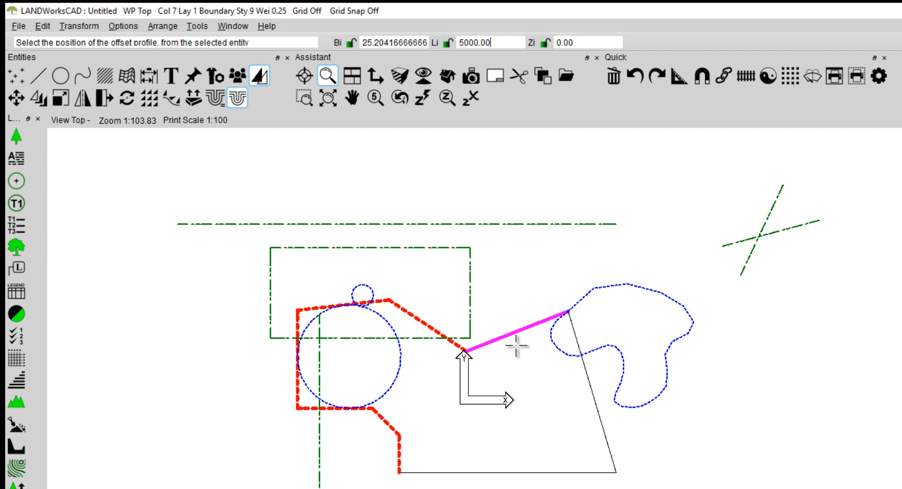
left_click(503, 324)
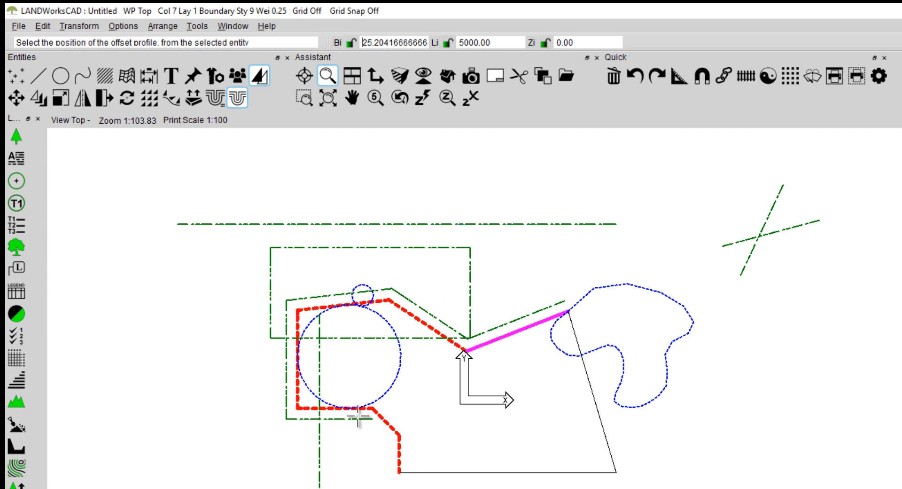
left_click(212, 284)
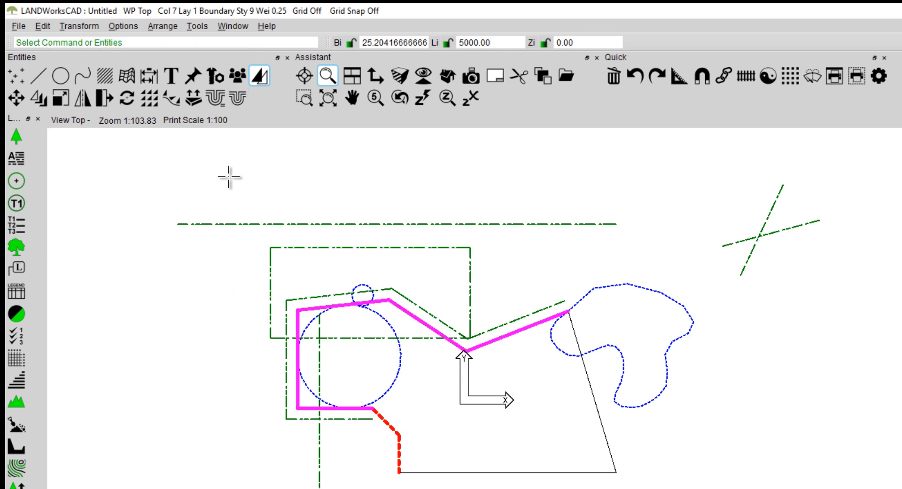
Step: Offset the same boundary segments inward by a distance of 1000, without round corners, and clear the selection
left_click(217, 98)
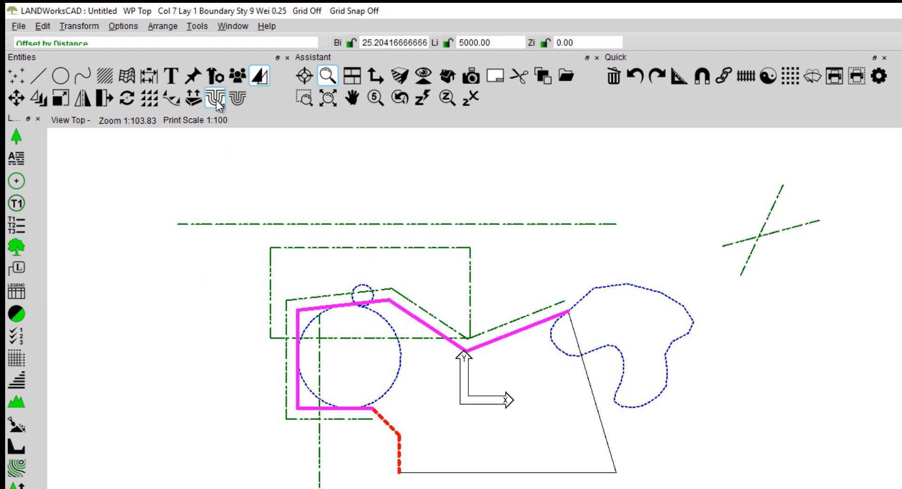
left_click(217, 100)
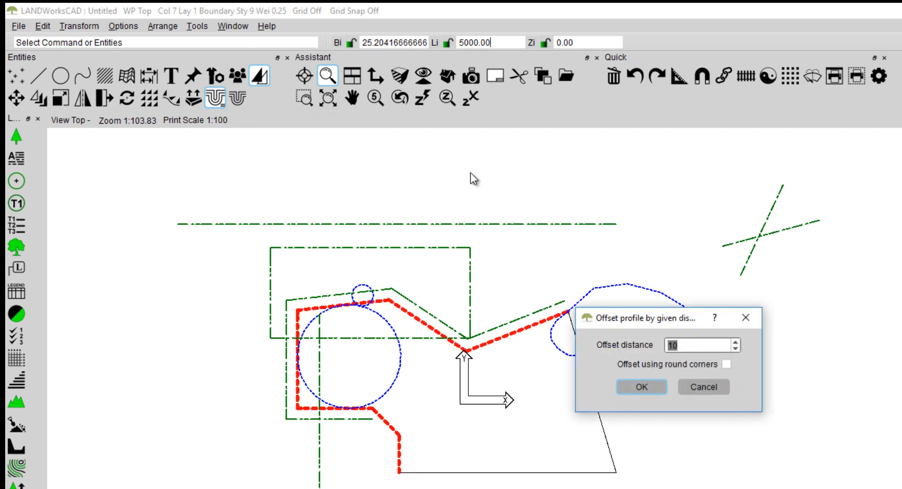
type("1000")
left_click(642, 387)
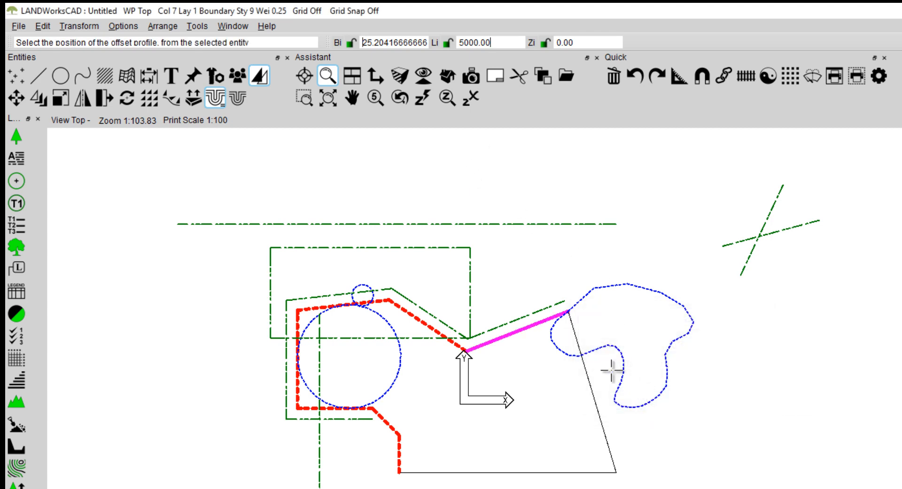
left_click(525, 367)
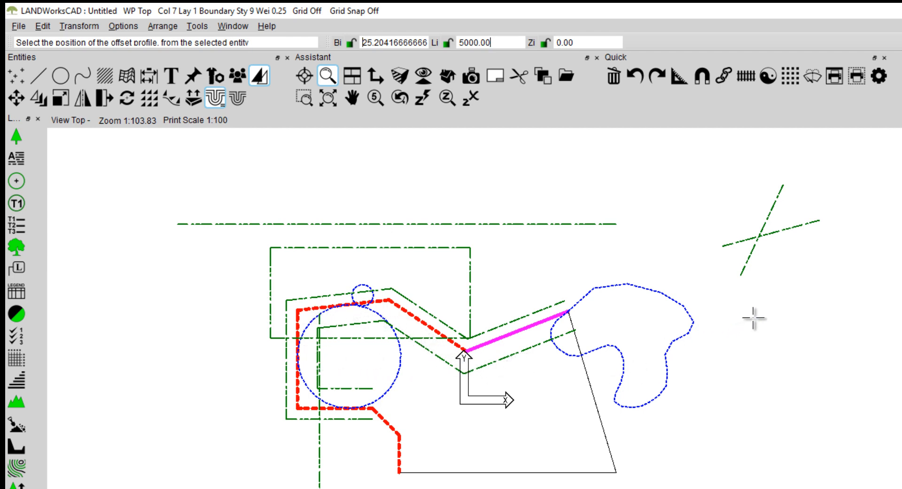
key("Escape")
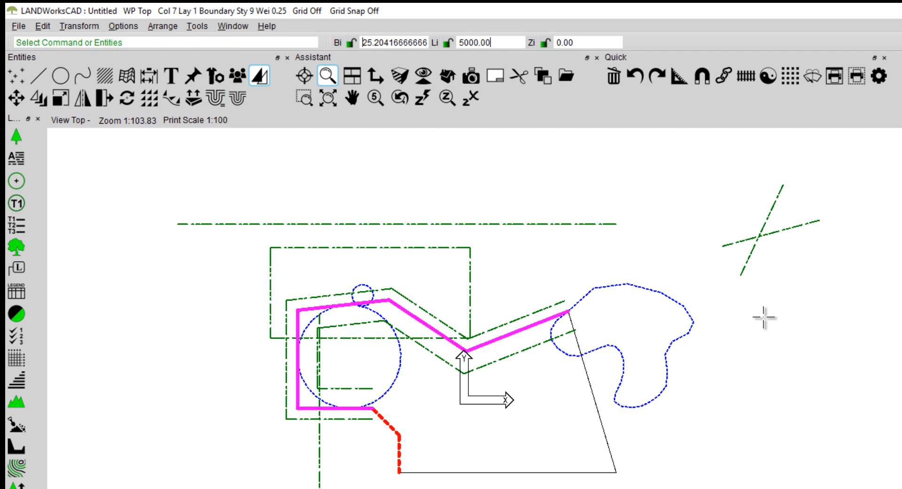
key("Escape")
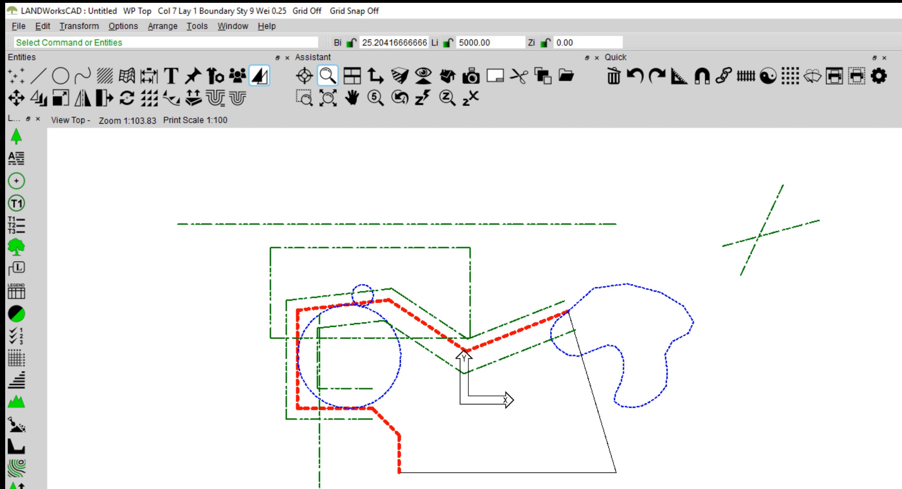
Step: Select and delete all the drawn entities, and undo the deletion
mouse_move(148, 159)
left_mouse_down()
mouse_move(310, 253)
mouse_move(756, 421)
mouse_move(897, 487)
left_mouse_up()
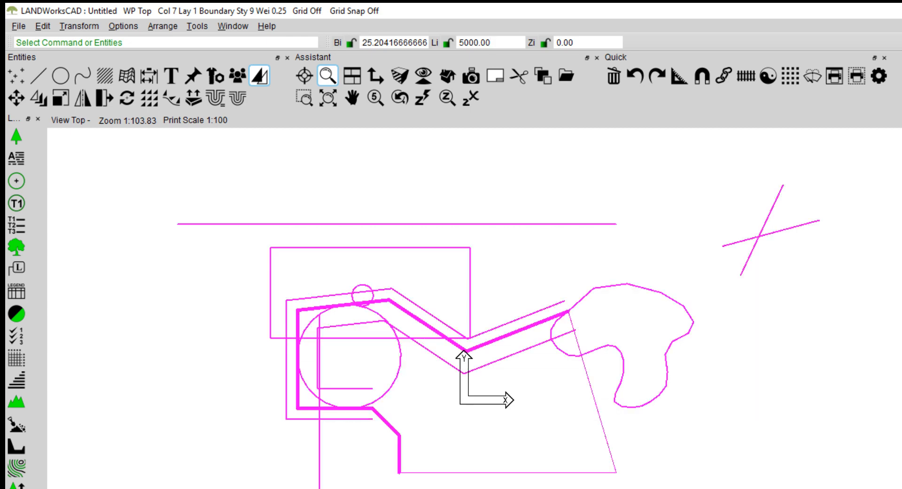
left_click(656, 76)
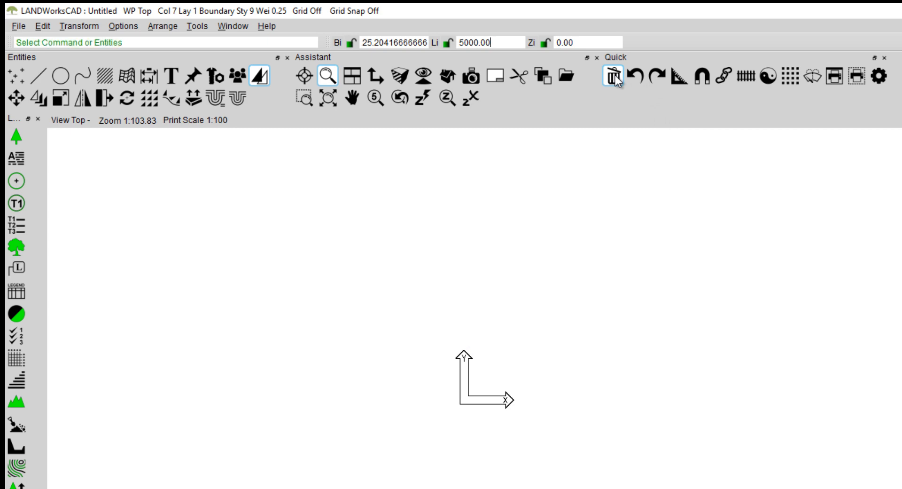
left_click(642, 73)
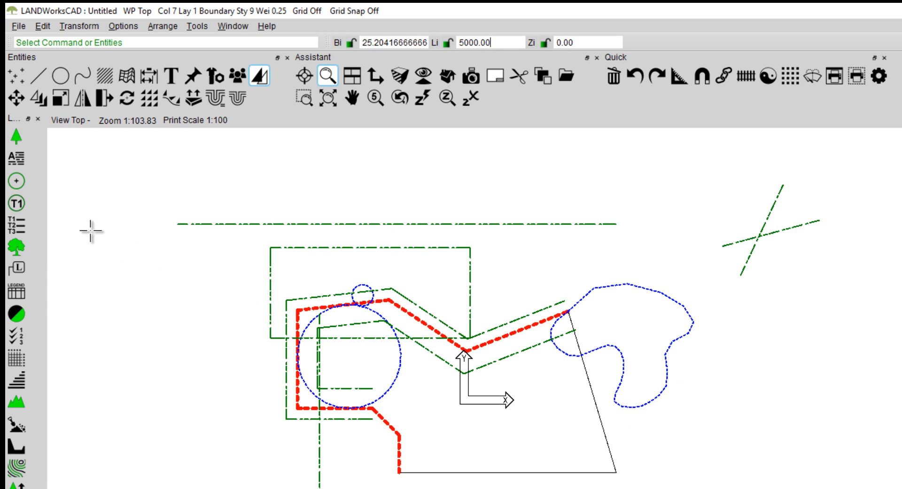
Step: Choose the proposed plant Abies grandis with its Detailed Figure in plan, for insertion by Scale 2 Points at the default diameter
left_click(17, 246)
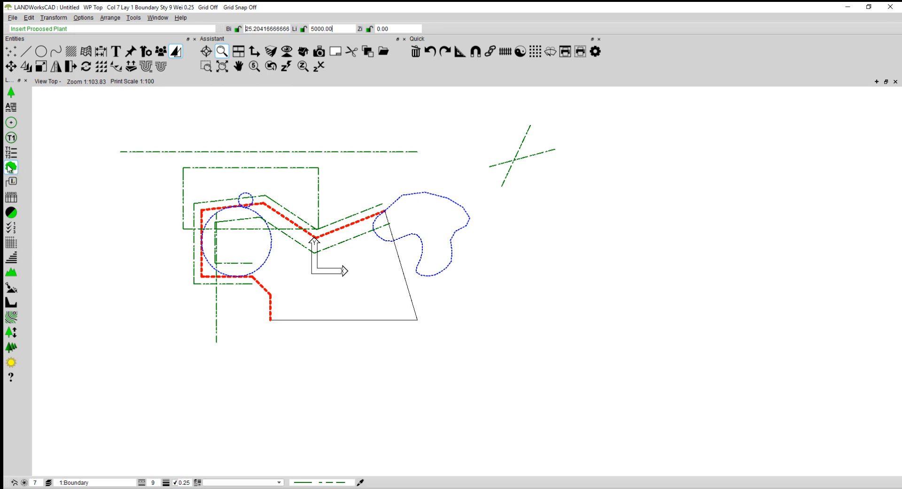
left_click(11, 168)
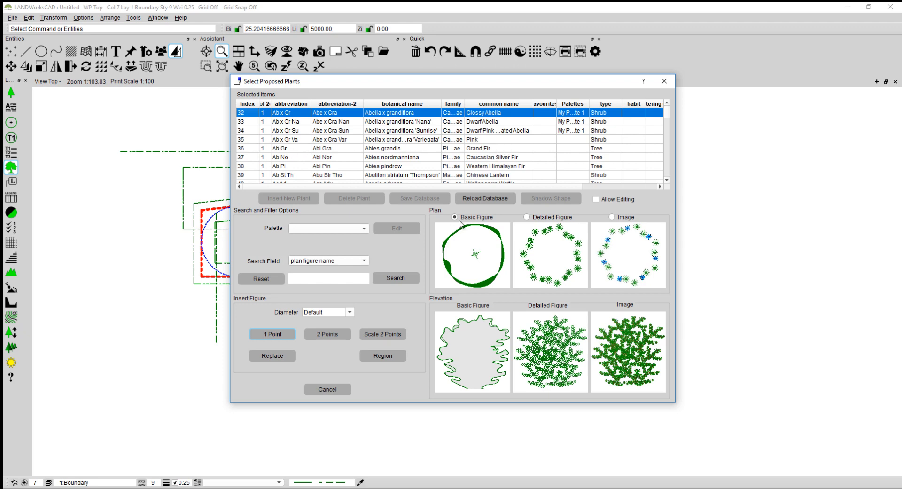
left_click(283, 140)
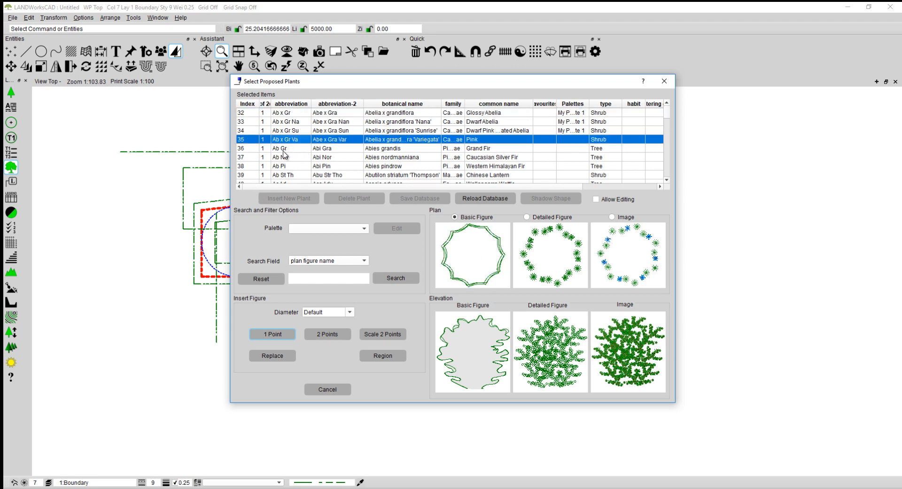
left_click(284, 149)
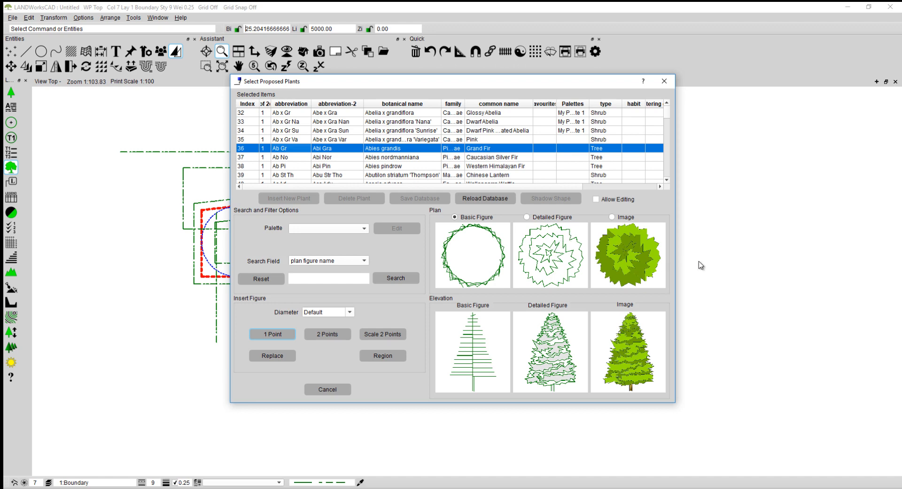
left_click(555, 252)
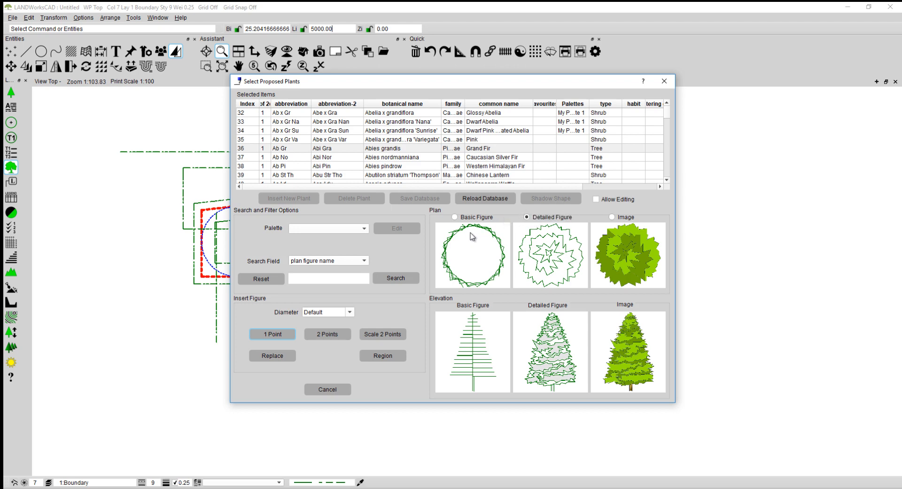
left_click(380, 334)
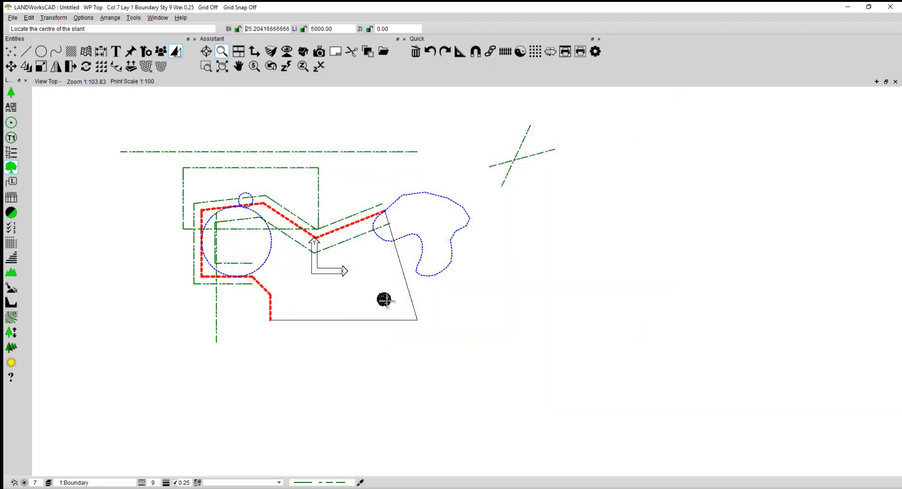
Step: Place three differently sized Abies grandis plants around the junction of the red line and the blue curve, the first about 825 mm across
scroll(437, 204, "up", 2)
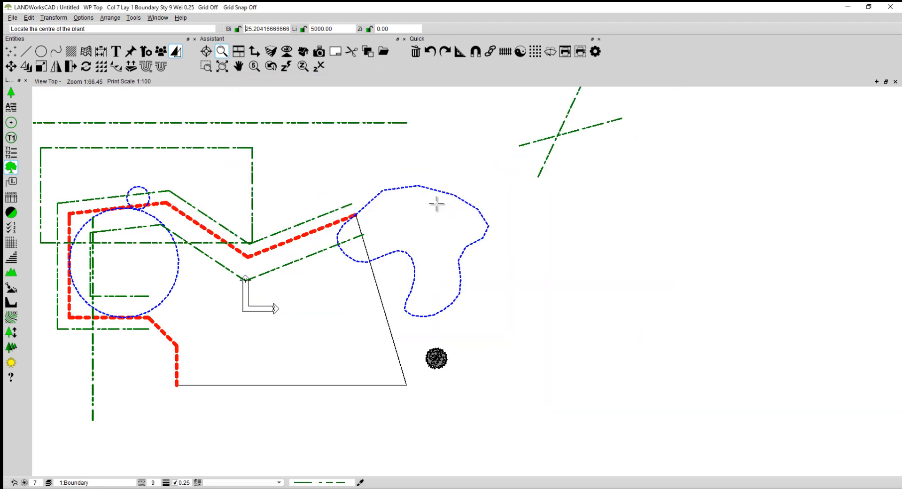
scroll(436, 204, "up", 2)
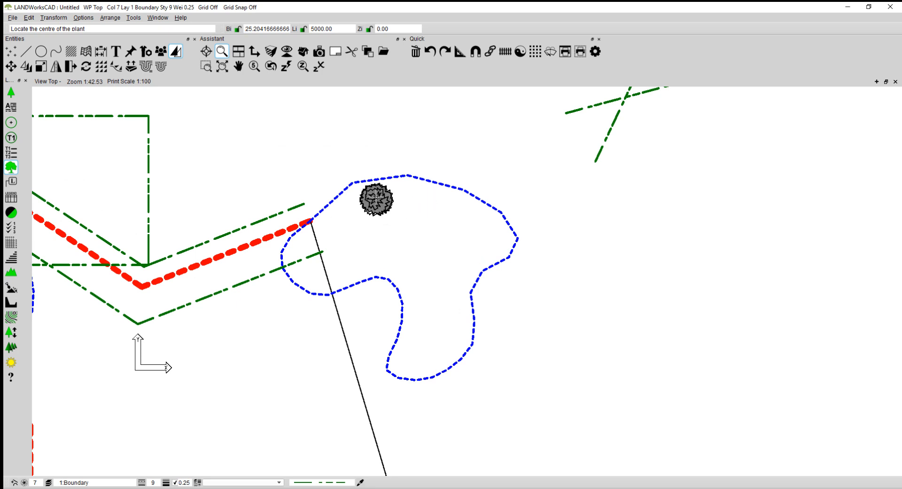
left_click(328, 203)
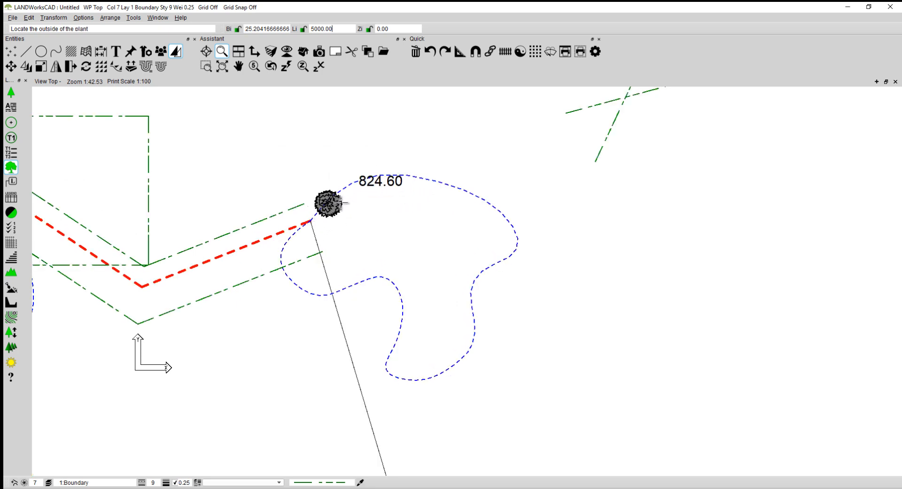
left_click(344, 202)
scroll(328, 227, "up", 1)
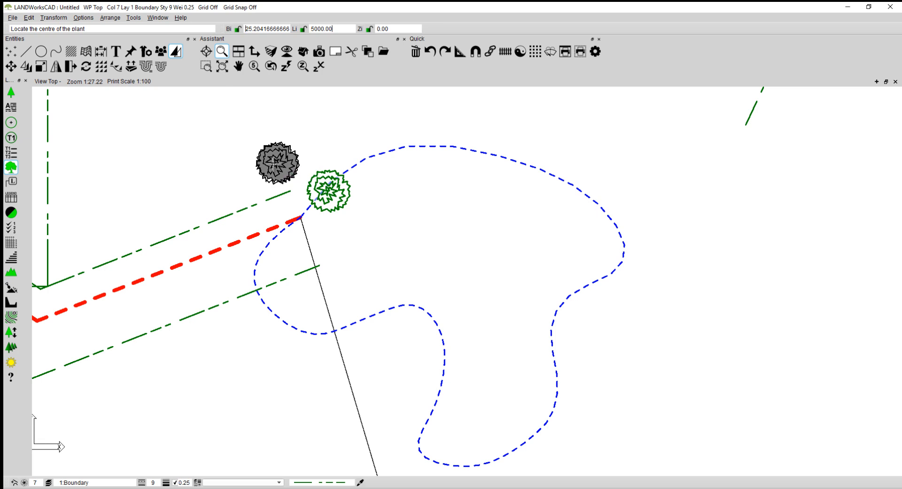
left_click(271, 164)
left_click(307, 147)
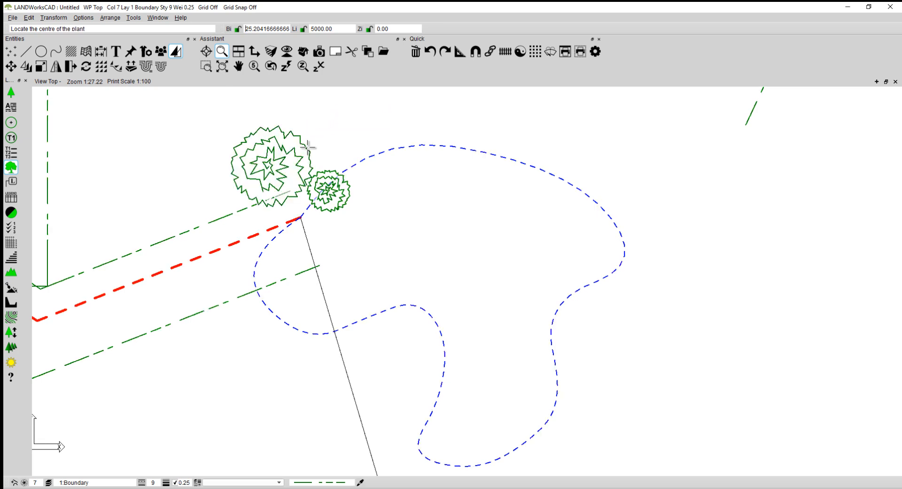
left_click(314, 139)
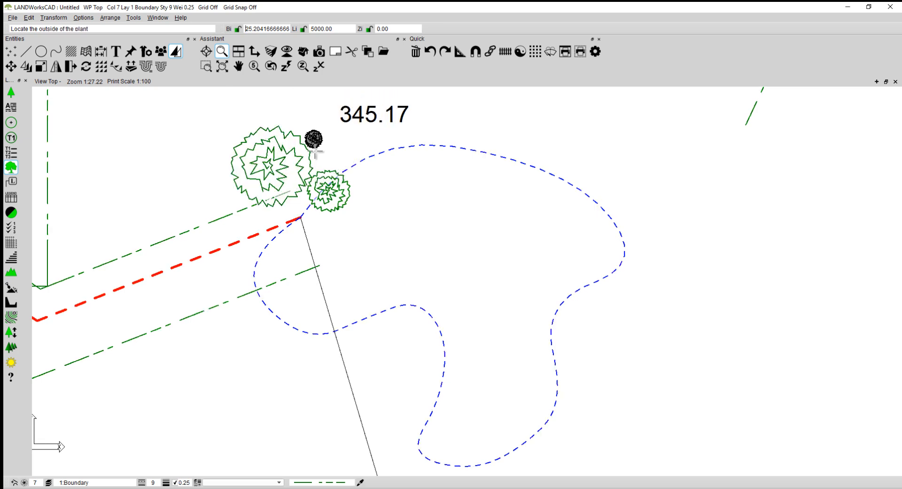
left_click(338, 152)
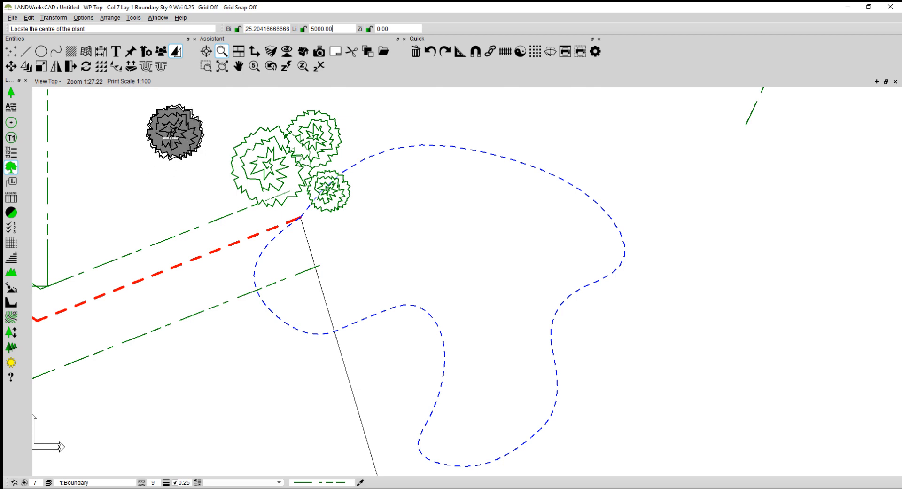
Step: Finish inserting plants and move the upper-middle plant down so it sits closer to the smallest plant on the blue curve
key("Escape")
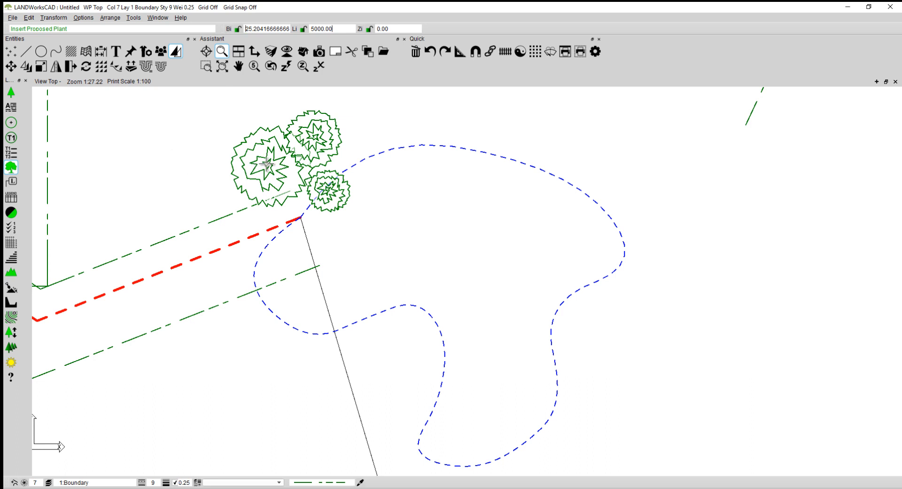
left_click(269, 165)
left_click(314, 133)
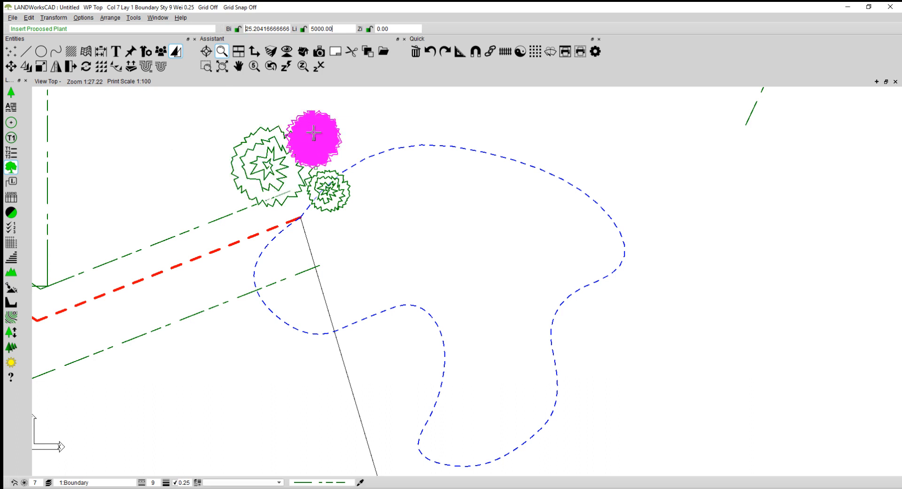
left_click(334, 189)
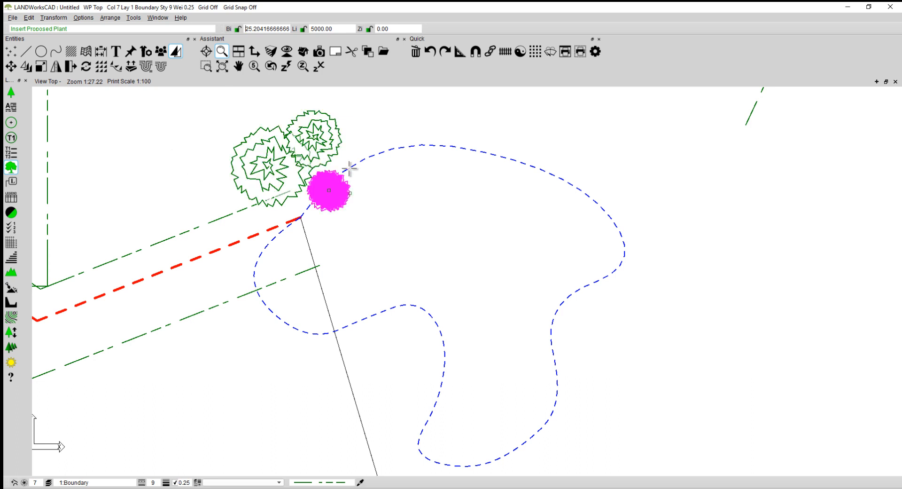
left_click(344, 150)
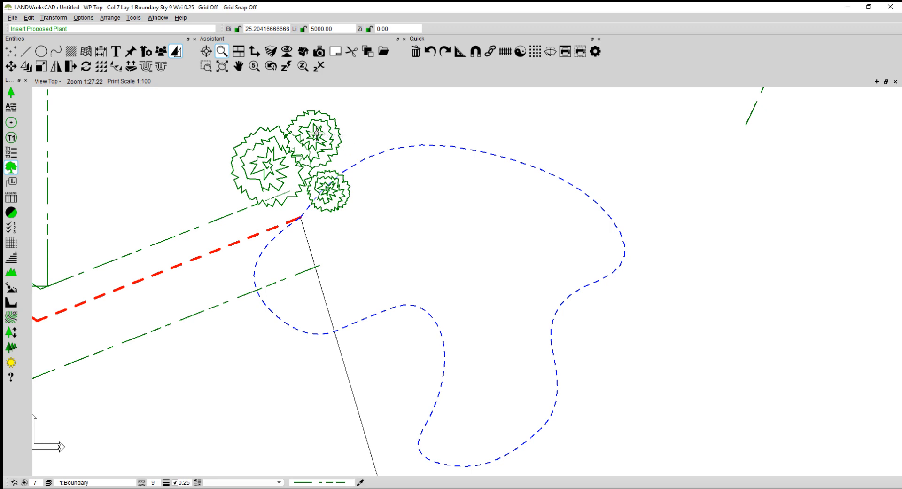
left_click_drag(317, 135, 320, 151)
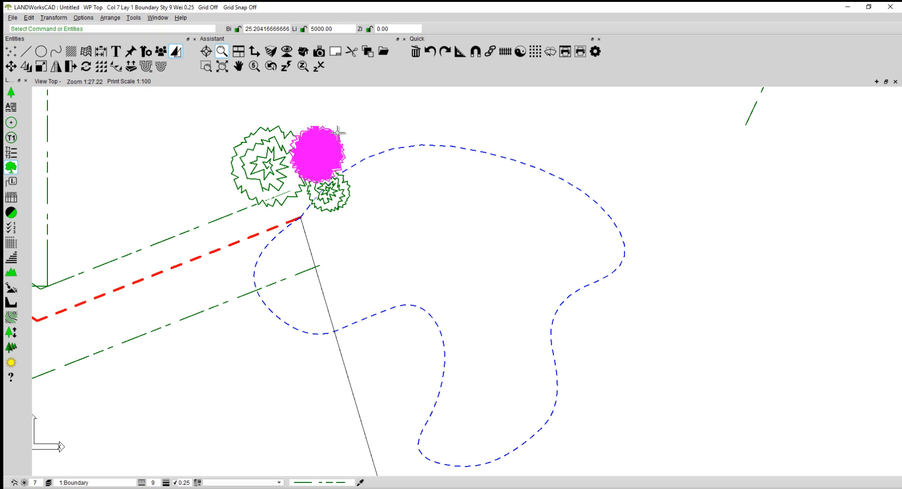
left_click(361, 124)
scroll(305, 160, "up", 1)
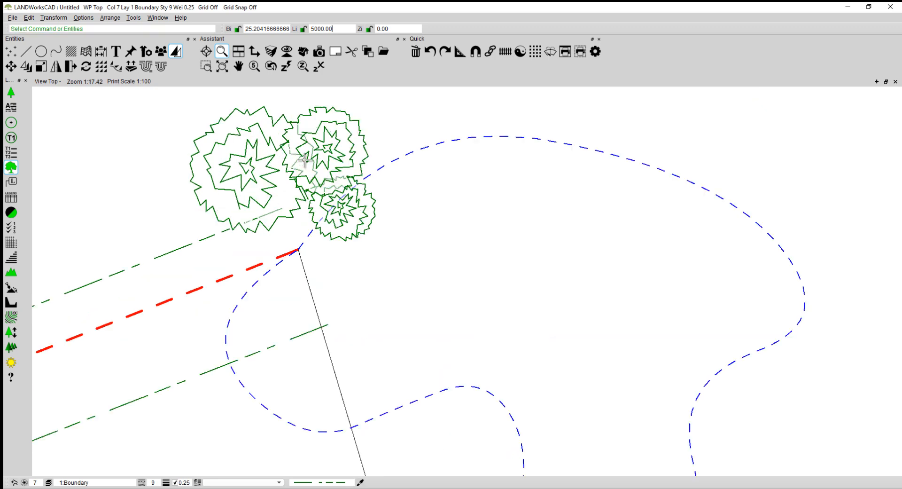
Step: Shrink the plant just above the smallest one to nearly the same size as that plant, and clear the selection
left_click(324, 152)
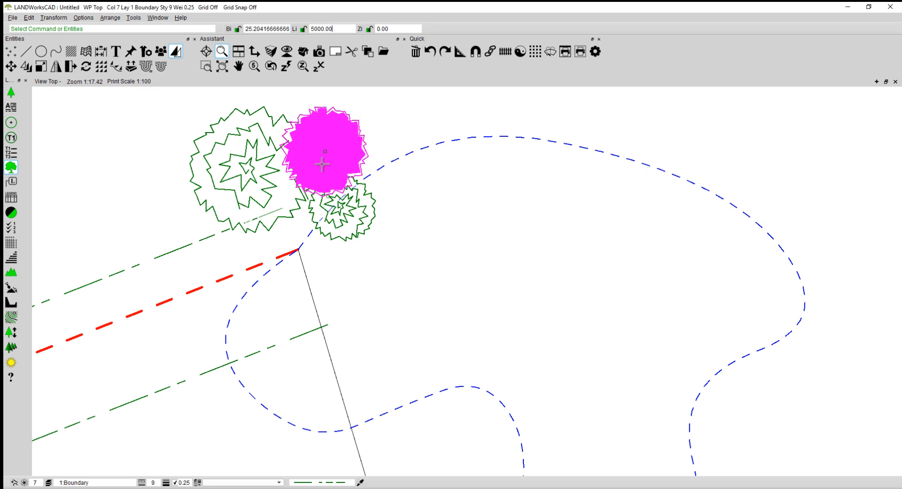
scroll(328, 196, "up", 2)
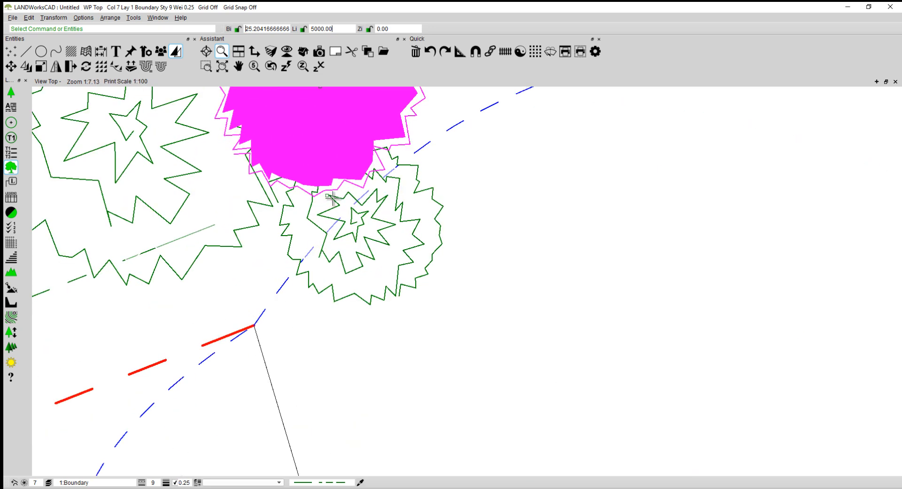
left_click_drag(327, 197, 376, 157)
scroll(361, 204, "down", 1)
scroll(360, 203, "down", 1)
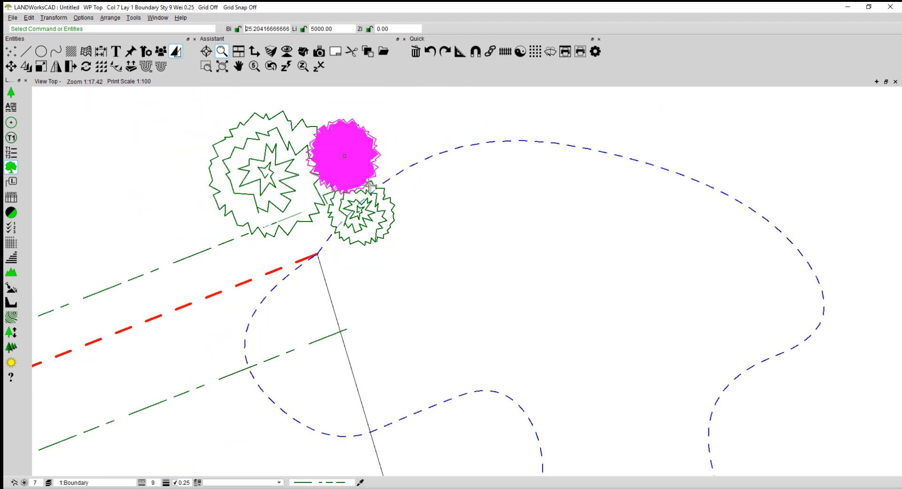
left_click(406, 200)
scroll(385, 210, "down", 1)
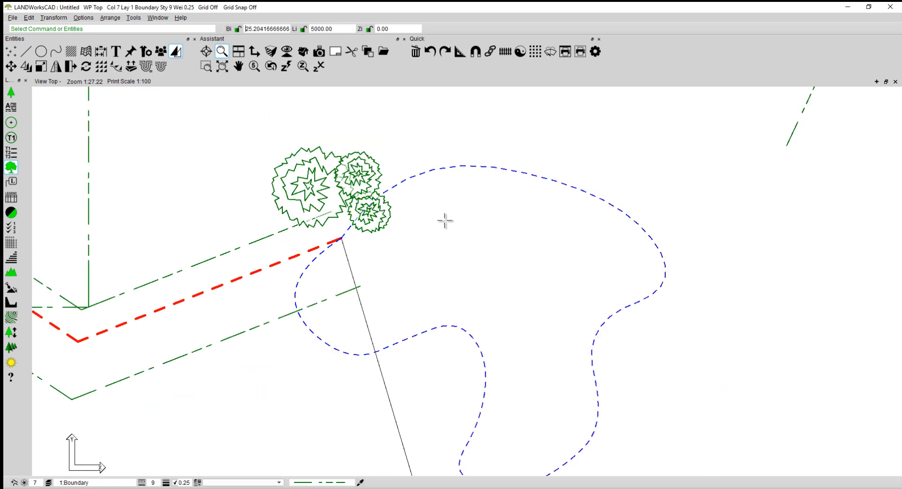
scroll(413, 191, "down", 1)
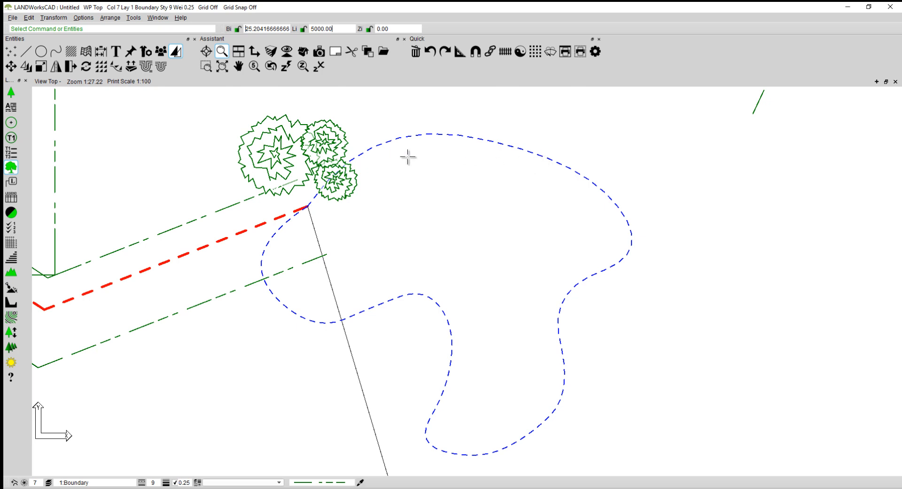
Step: Try Copy Along with the lowest plant from its centre along the blue curve, original orientation, spacing 5000, and undo the copies
left_click(341, 179)
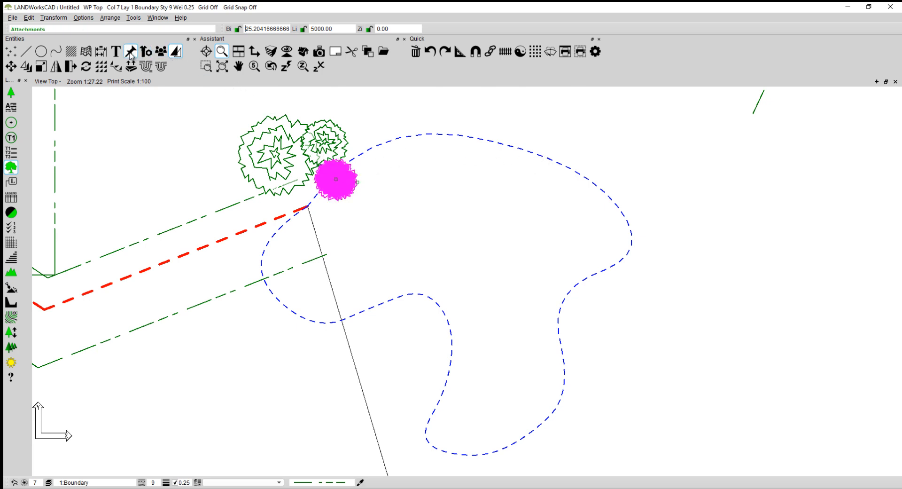
left_click(117, 66)
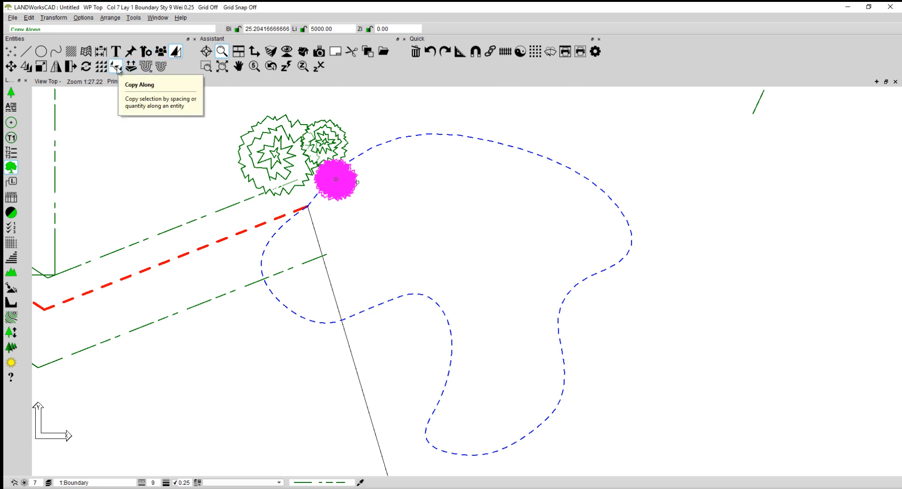
left_click(116, 67)
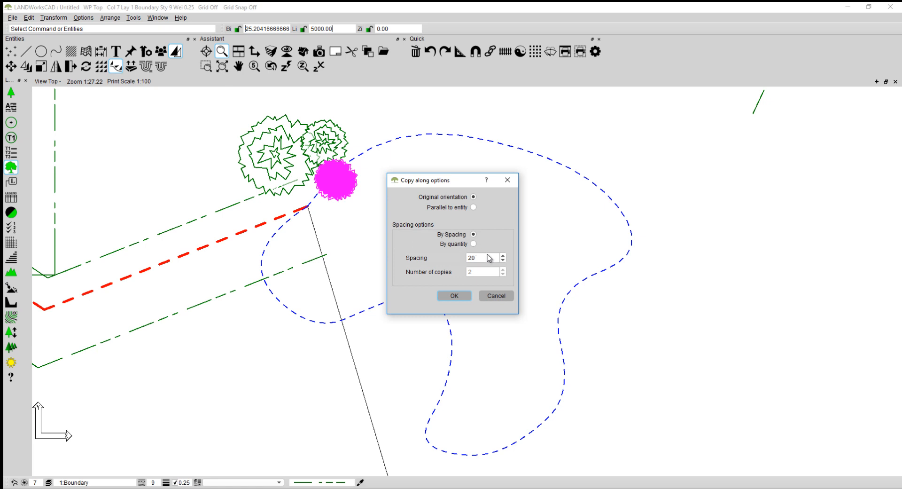
left_click_drag(490, 260, 462, 261)
left_click(467, 296)
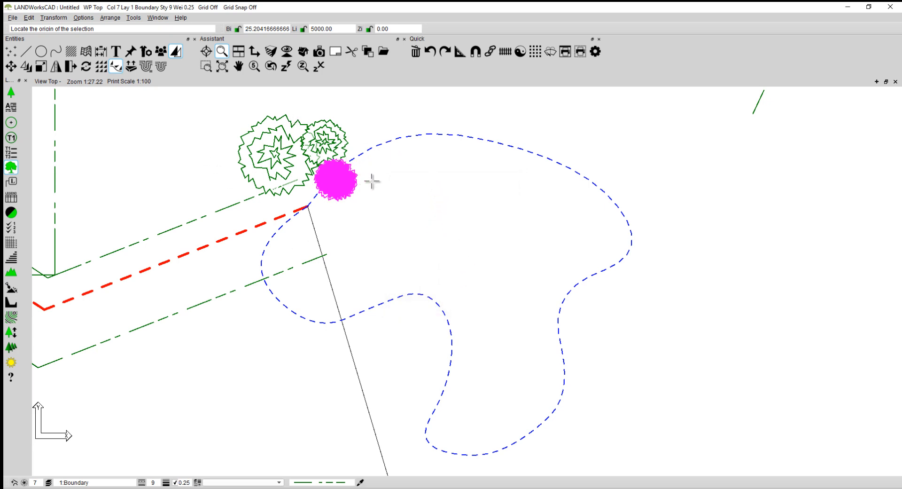
left_click(337, 179)
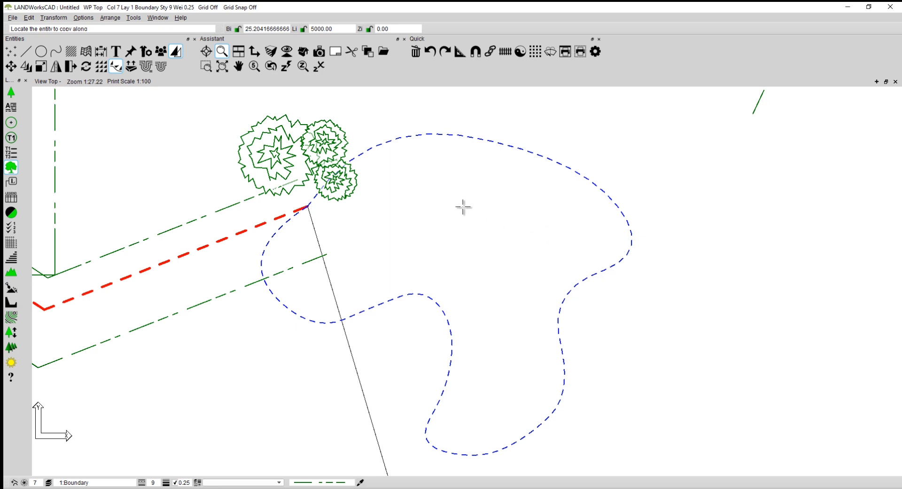
left_click(470, 138)
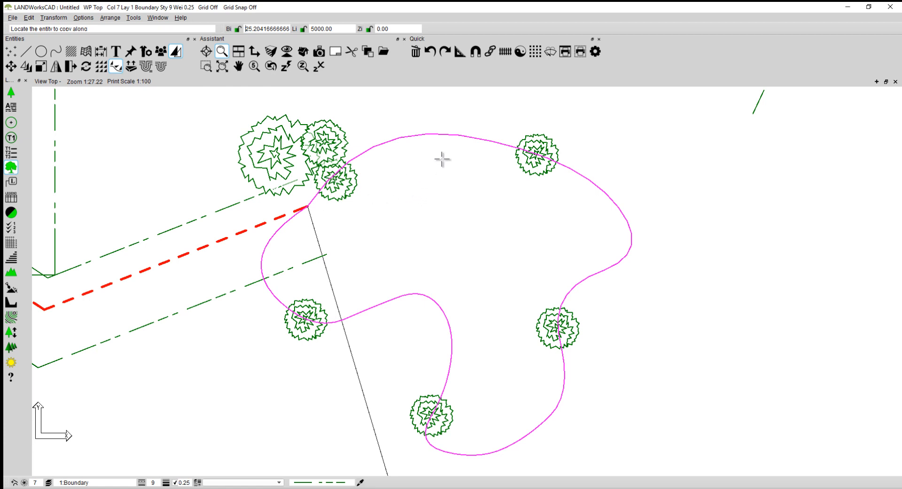
left_click(430, 52)
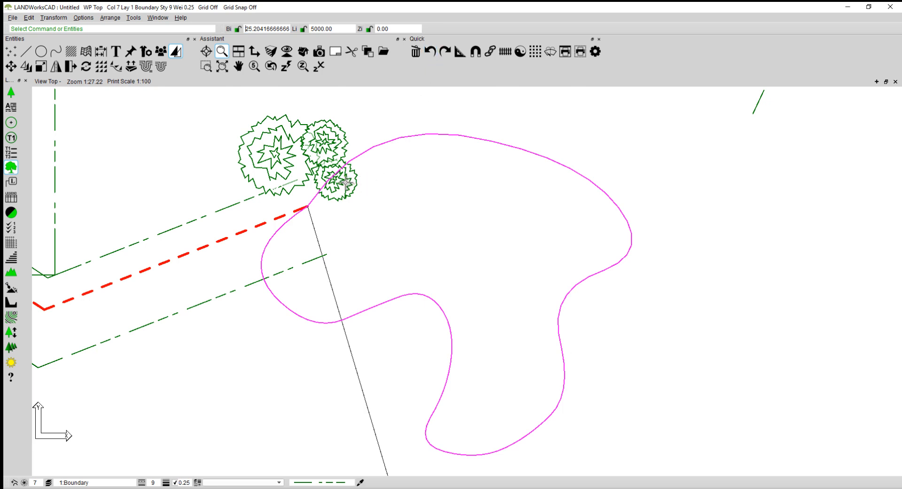
Step: Copy the lowest plant from its centre along the blue curve with Copy Along, by spacing at 1200 in original orientation
left_click(346, 181)
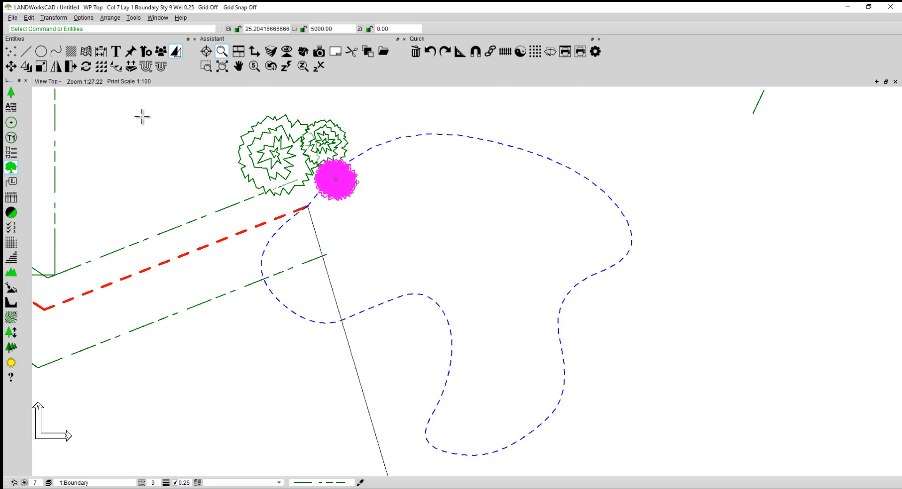
left_click(110, 68)
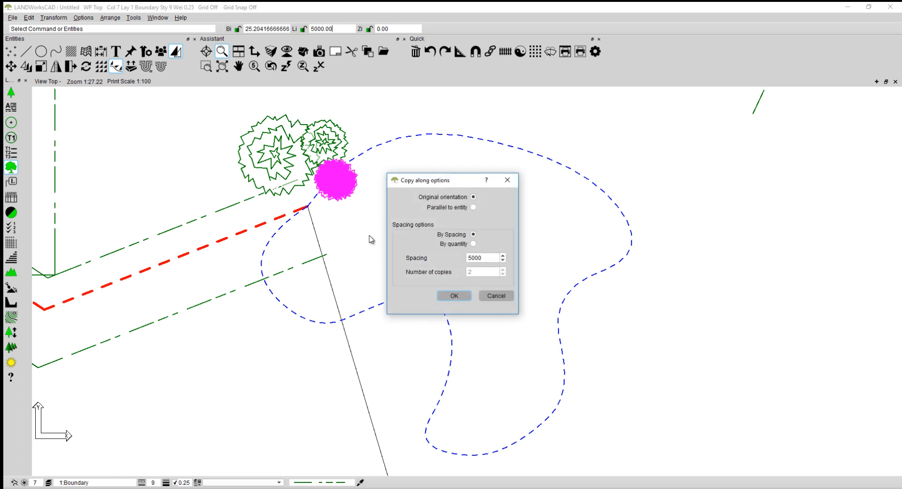
left_click_drag(489, 259, 462, 261)
type("1200")
left_click(453, 296)
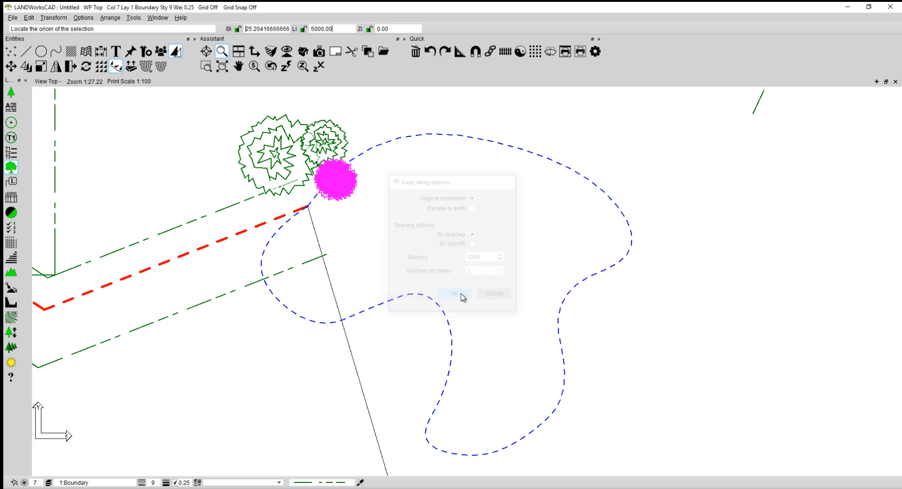
left_click(337, 179)
left_click(347, 158)
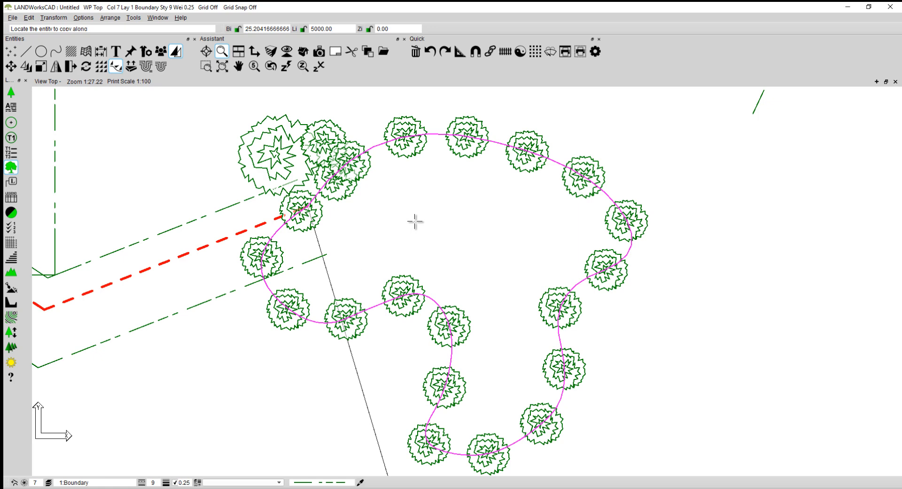
key("Escape")
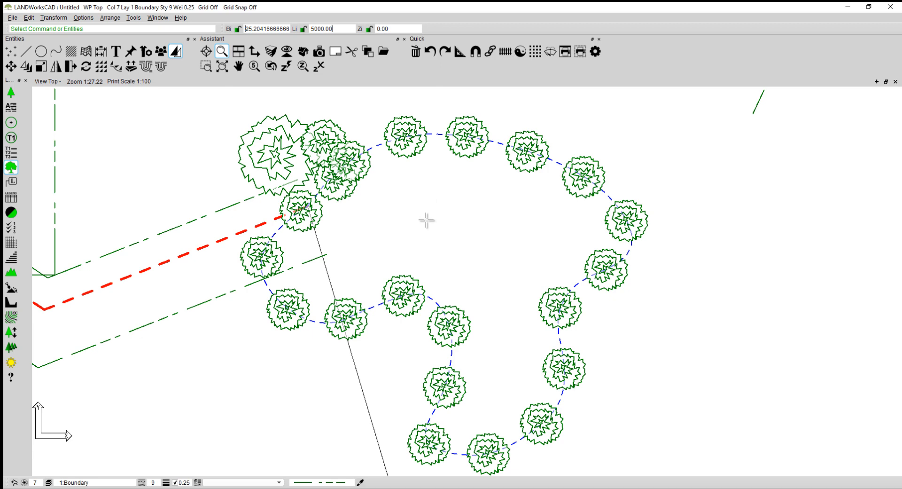
key("Tab")
scroll(371, 233, "down", 2)
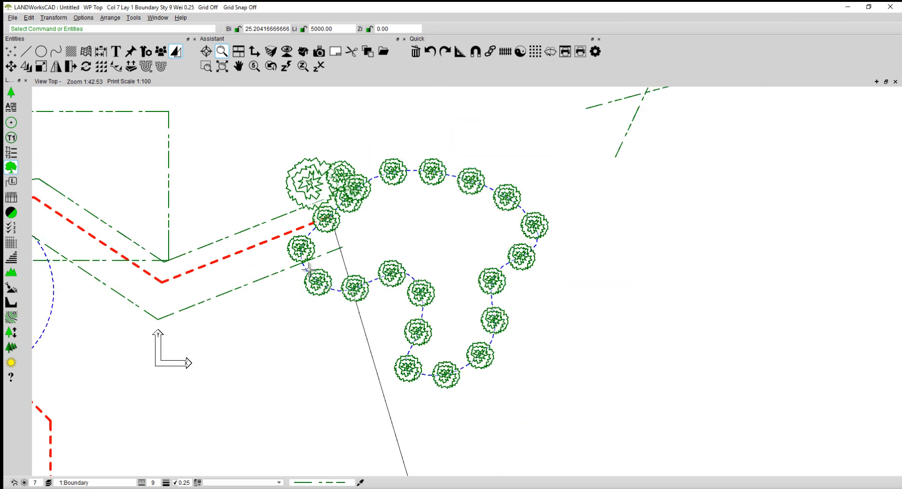
mouse_move(294, 283)
middle_mouse_down()
mouse_move(353, 260)
mouse_move(472, 248)
middle_mouse_up()
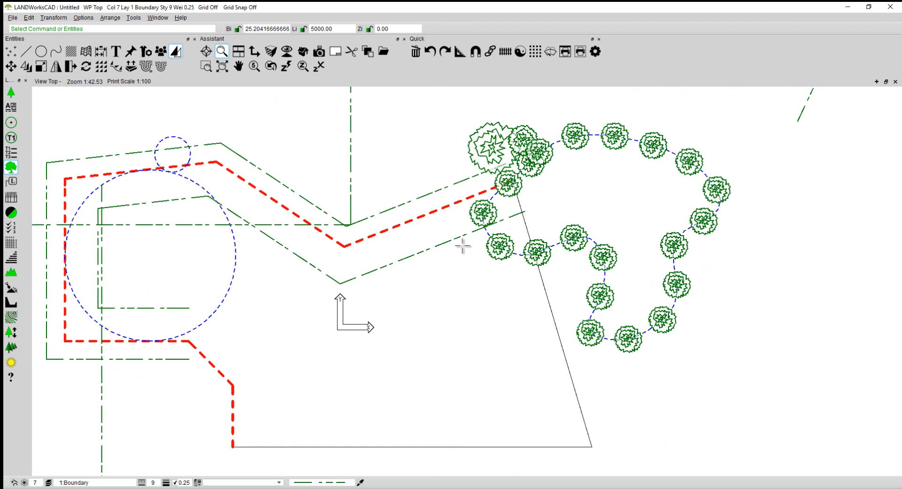
left_click(535, 252)
left_click(508, 289)
scroll(396, 332, "down", 2)
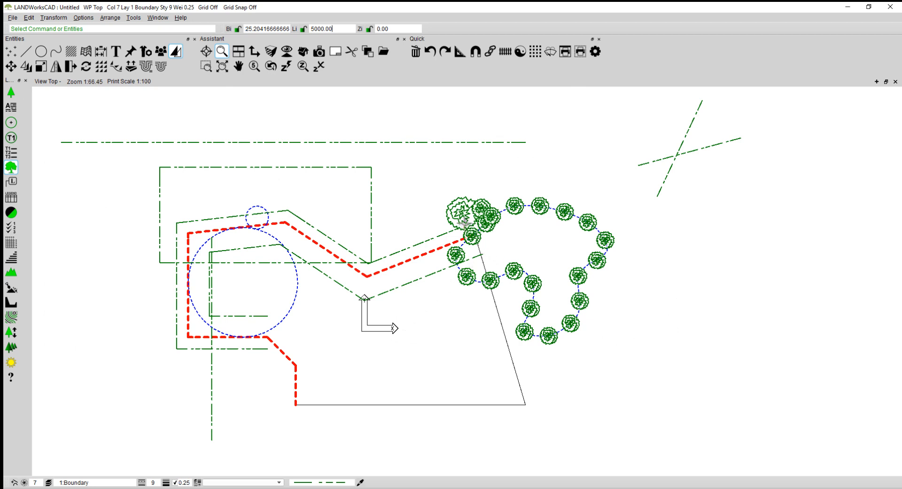